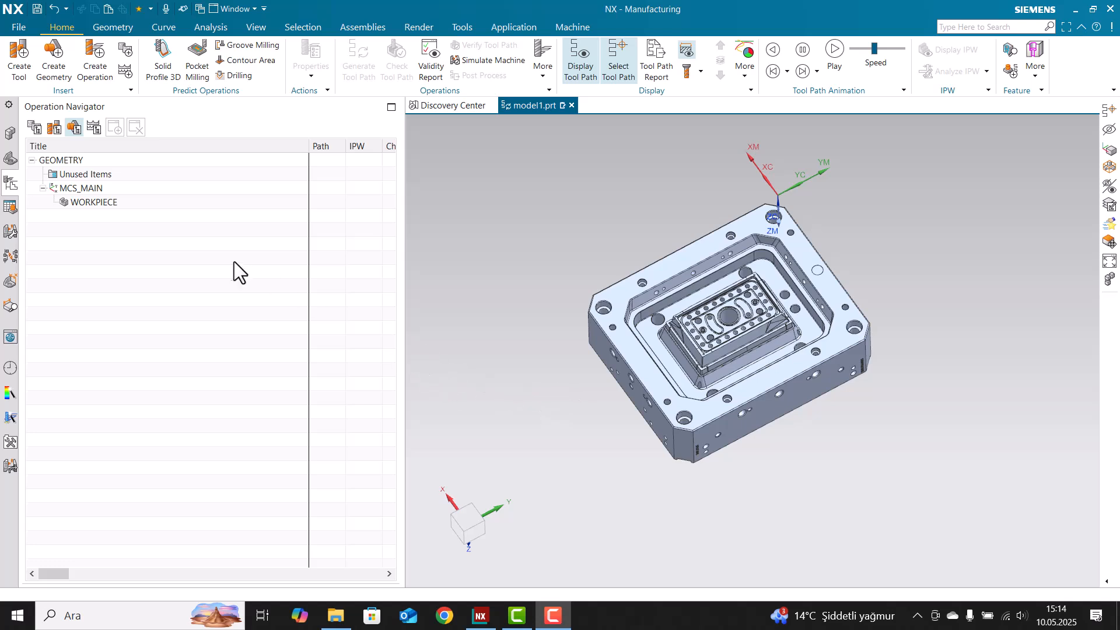
# Start a new operation under WORKPIECE, cancel it, and orbit to view the whole mold plate
pyautogui.rightClick(100, 208)
pyautogui.click(175, 357)
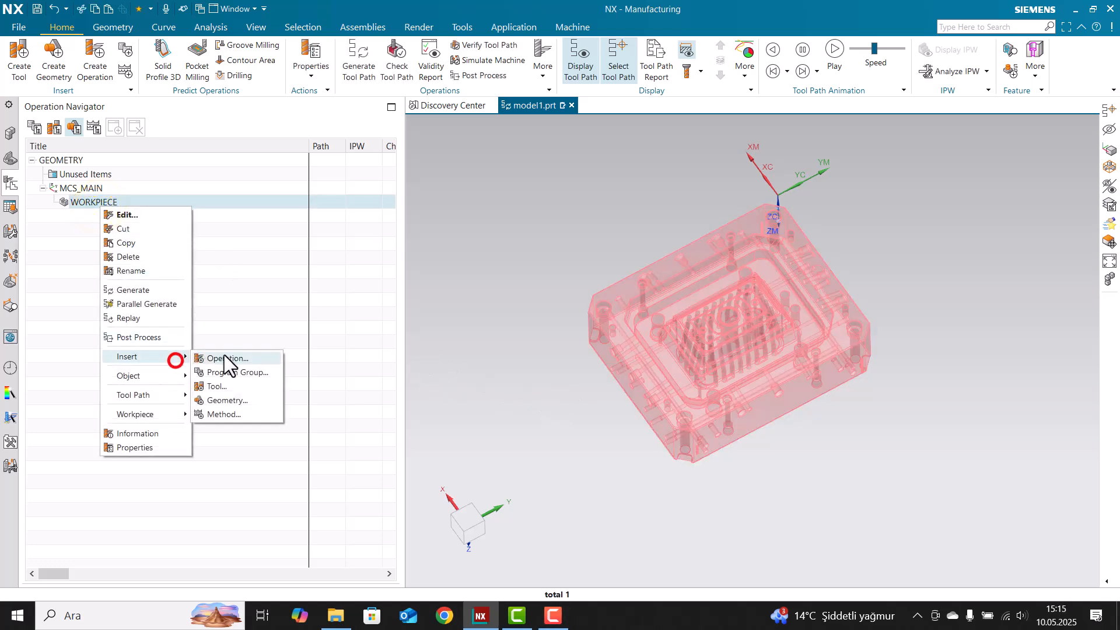
pyautogui.click(221, 370)
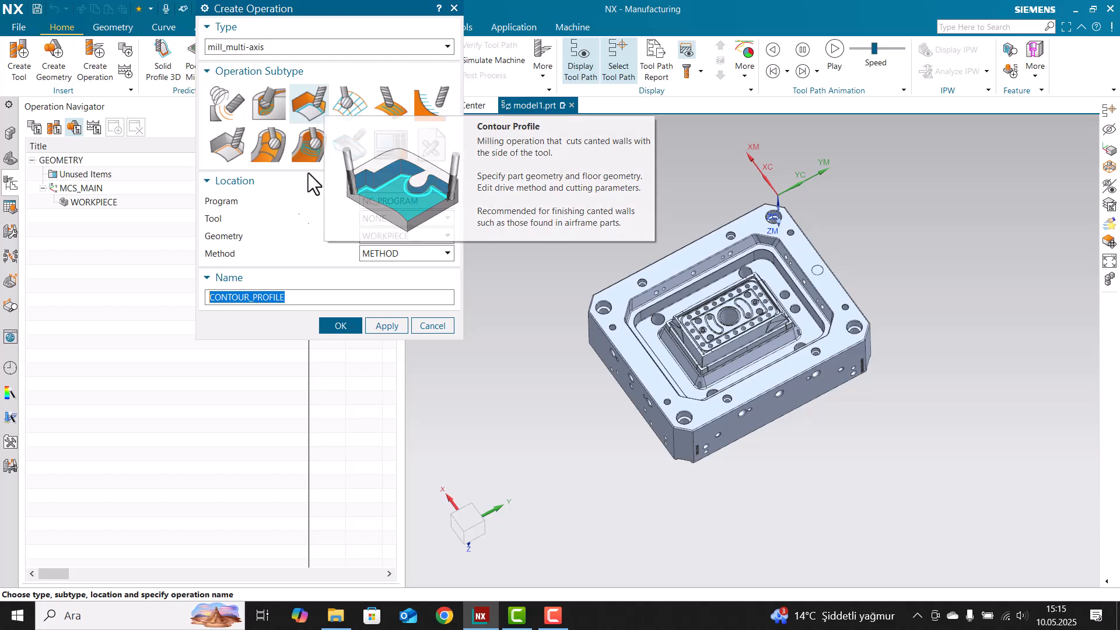
pyautogui.click(386, 326)
pyautogui.scroll(5, 600, 311)
pyautogui.moveTo(645, 315); pyautogui.dragTo(556, 260, button='middle')
pyautogui.scroll(1, 557, 259)
pyautogui.scroll(-4, 642, 220)
pyautogui.moveTo(630, 220); pyautogui.dragTo(708, 187, button='middle')
# Orient the WCS onto the plate's top face and rotate it 90° about Z
pyautogui.click(135, 300)
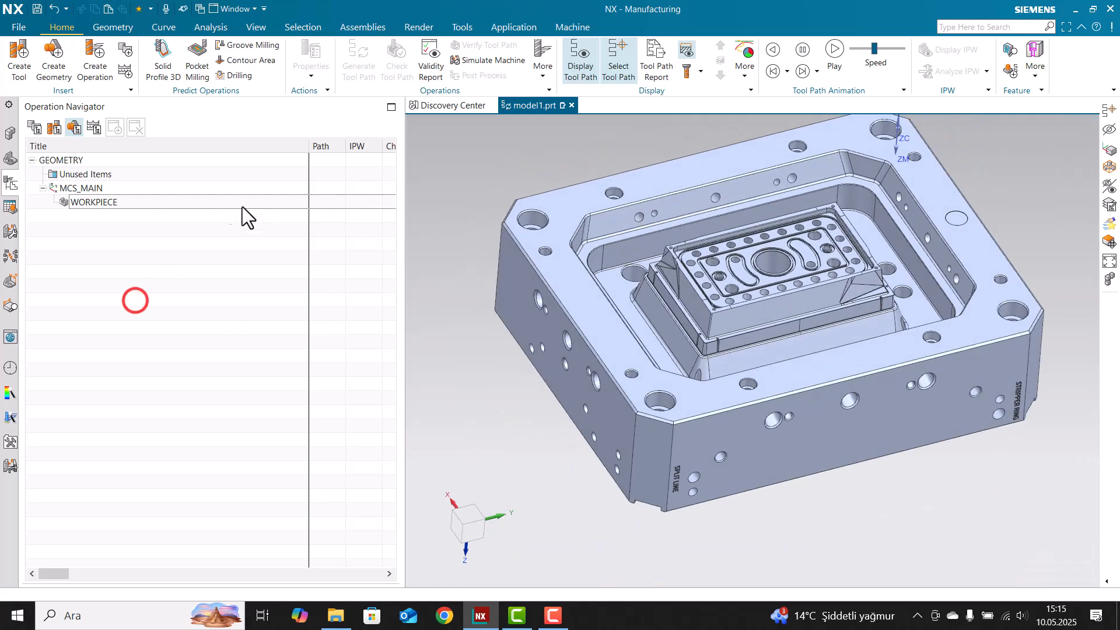
pyautogui.click(116, 27)
pyautogui.click(190, 58)
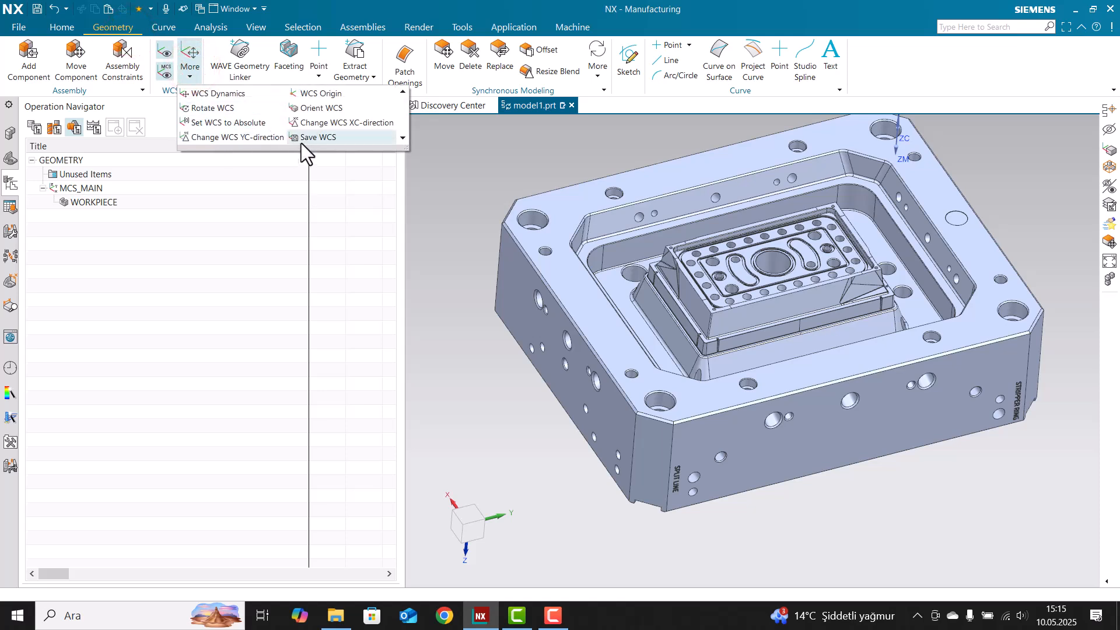
pyautogui.click(321, 108)
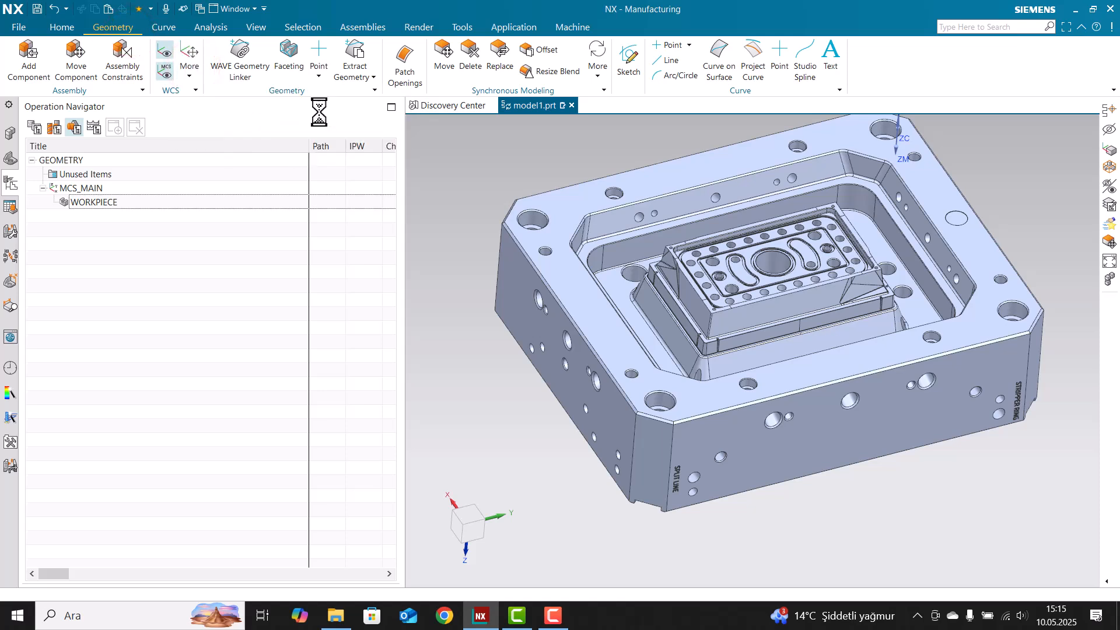
pyautogui.click(652, 176)
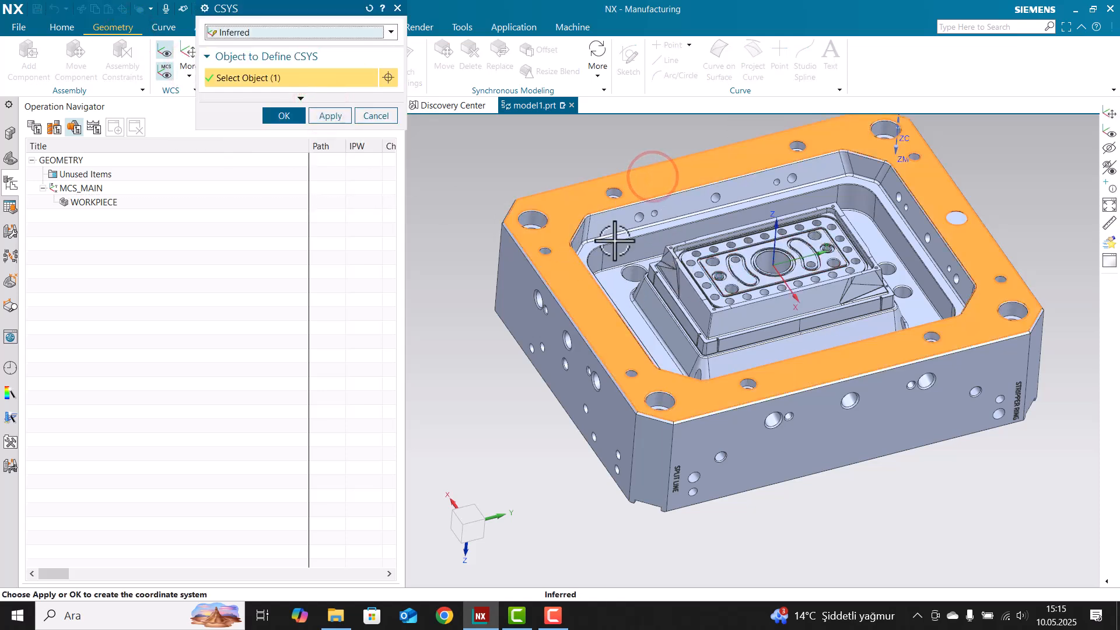
pyautogui.click(283, 116)
pyautogui.doubleClick(789, 260)
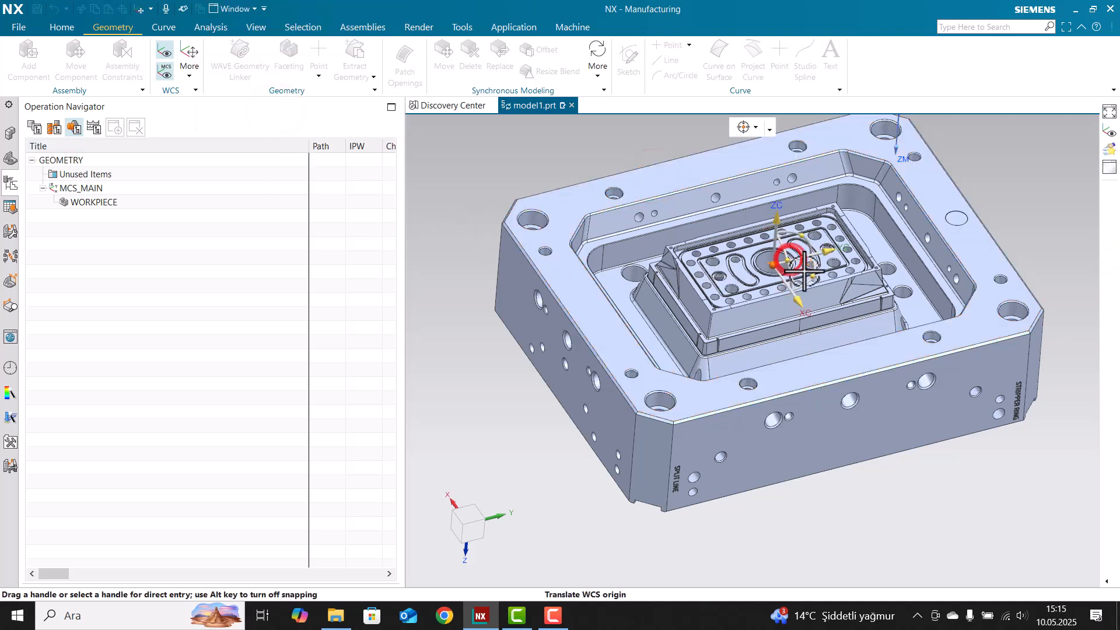
pyautogui.moveTo(815, 275); pyautogui.dragTo(778, 219)
pyautogui.middleClick(562, 246)
# Redefine MCS_MAIN with the WCS as its CSYS reference
pyautogui.doubleClick(109, 189)
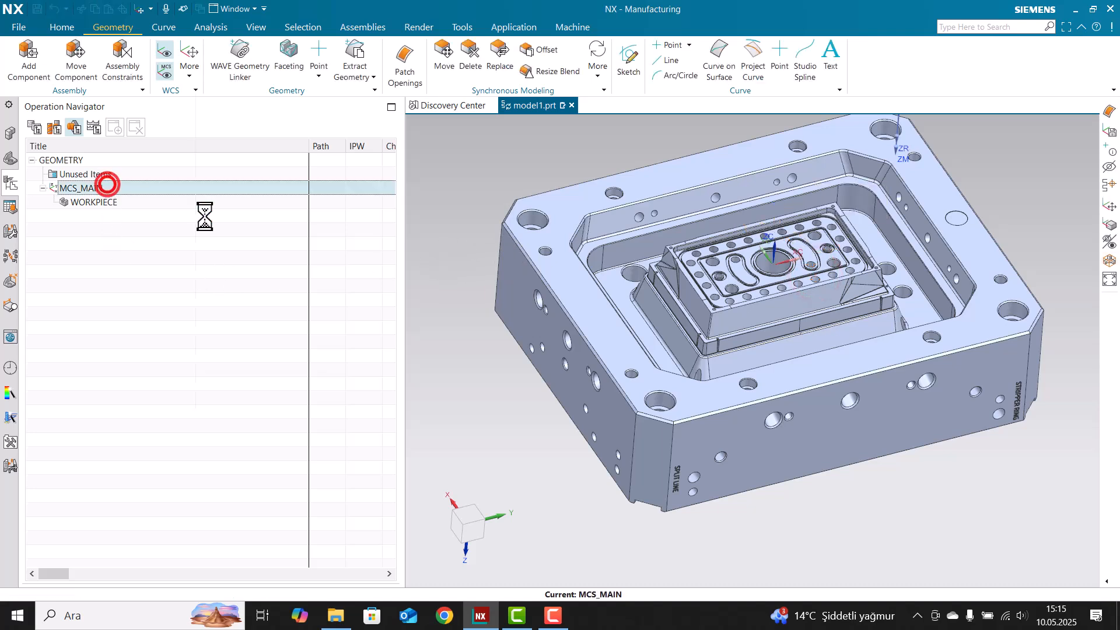
pyautogui.click(569, 72)
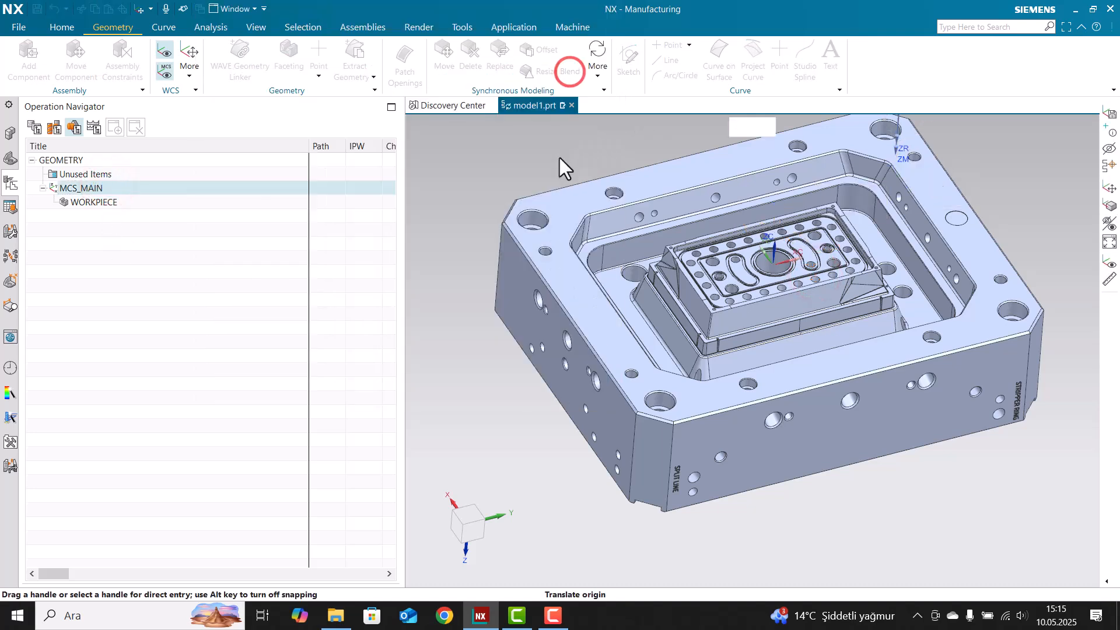
pyautogui.click(344, 76)
pyautogui.click(319, 92)
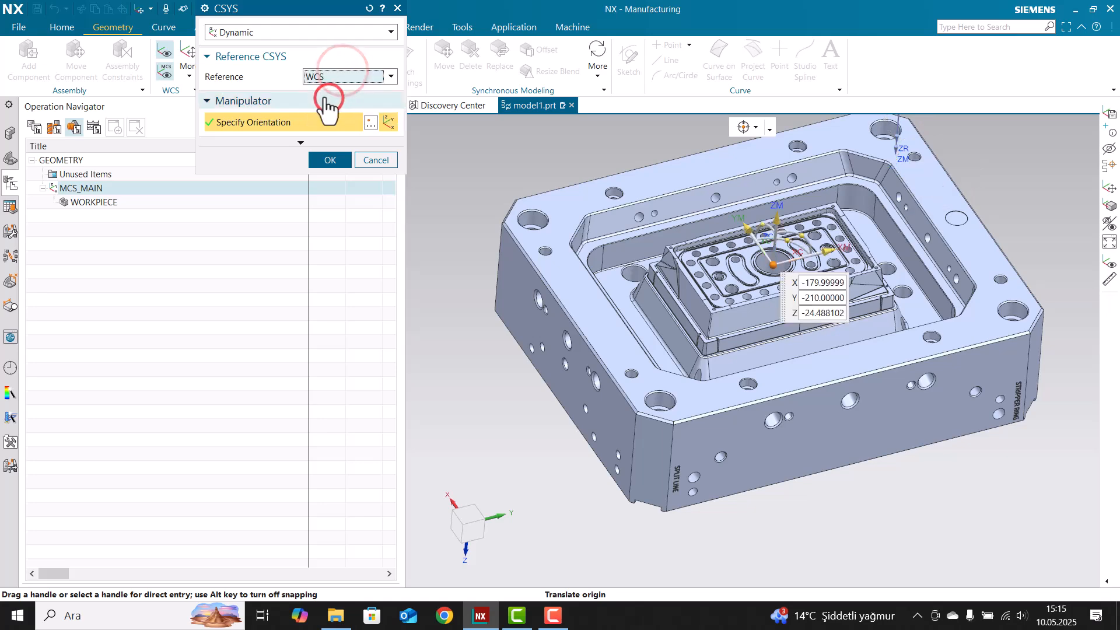
pyautogui.middleClick(320, 113)
pyautogui.middleClick(261, 284)
pyautogui.click(140, 203)
# Insert a mill_multi-axis Contour Profile operation under WORKPIECE
pyautogui.rightClick(140, 204)
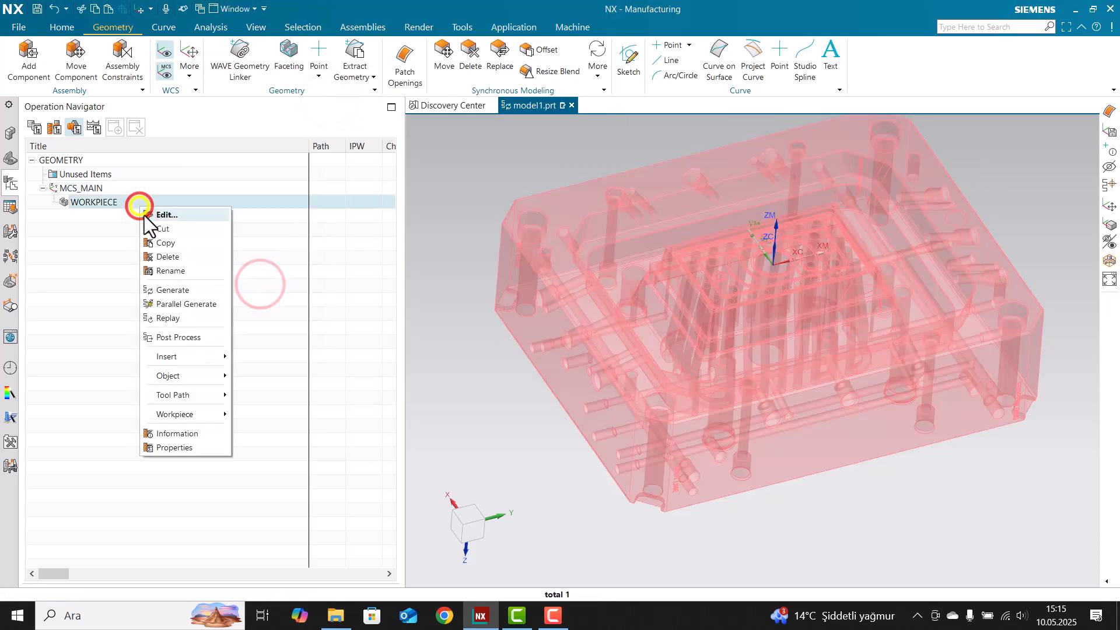
pyautogui.click(193, 353)
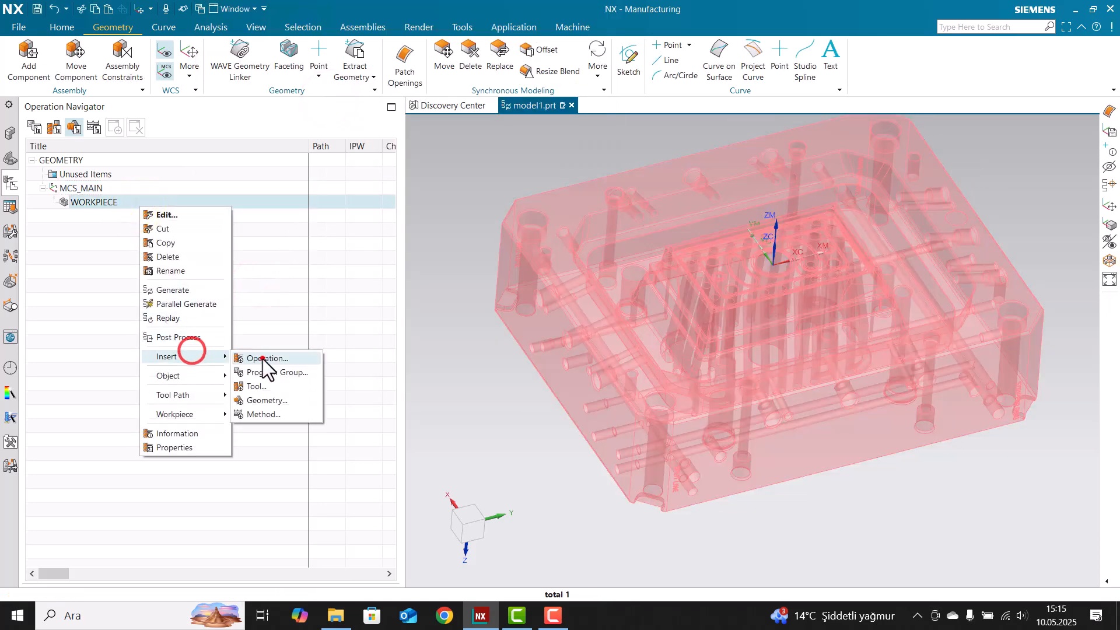
pyautogui.click(264, 359)
pyautogui.click(256, 46)
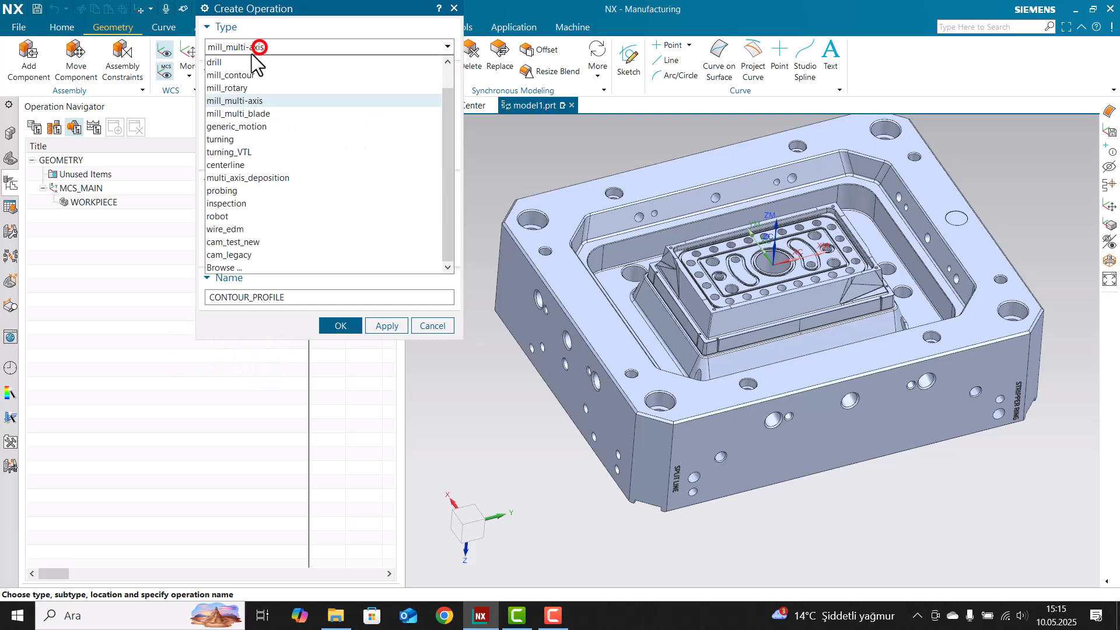
pyautogui.click(250, 105)
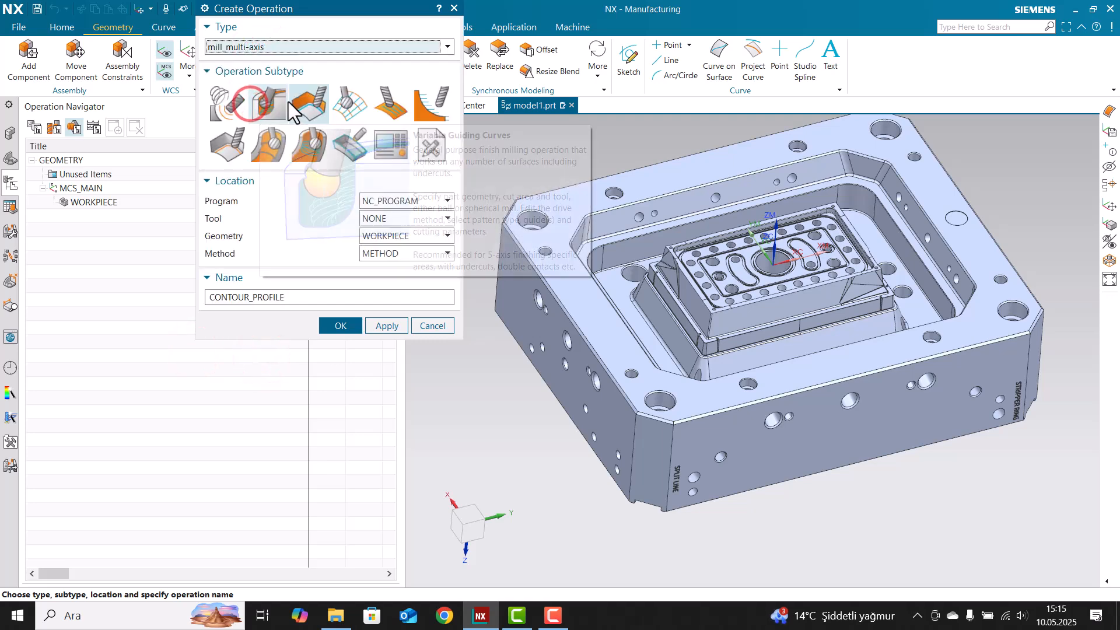
pyautogui.click(303, 102)
pyautogui.click(336, 326)
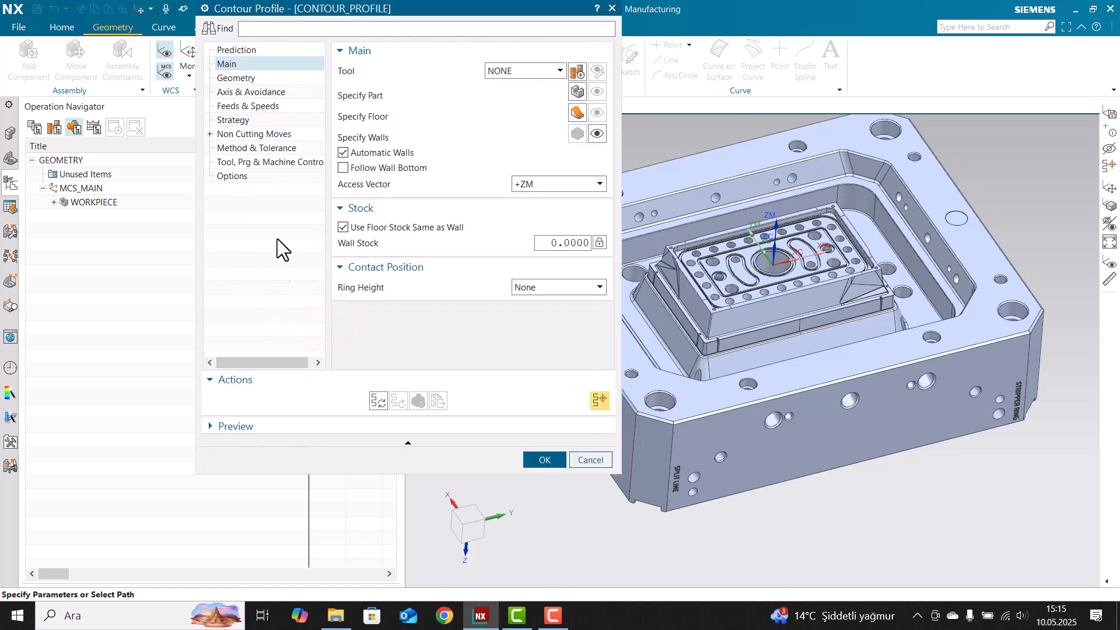
# Review the Geometry, Tool Axis and Feeds pages of the operation, then check the tool list
pyautogui.moveTo(349, 11); pyautogui.dragTo(282, 80)
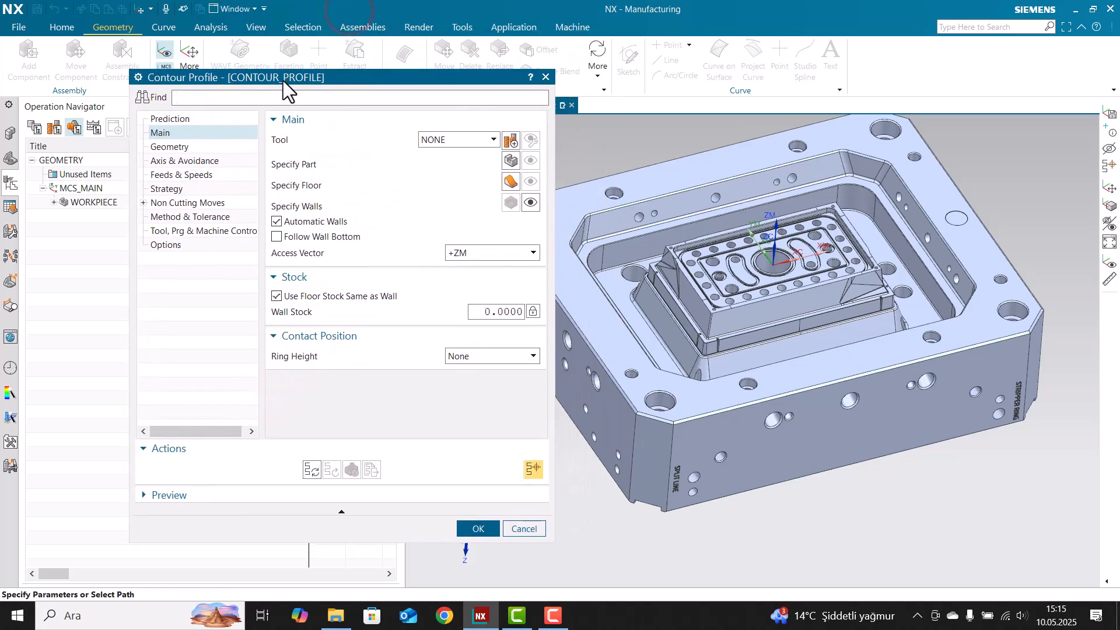
pyautogui.click(188, 147)
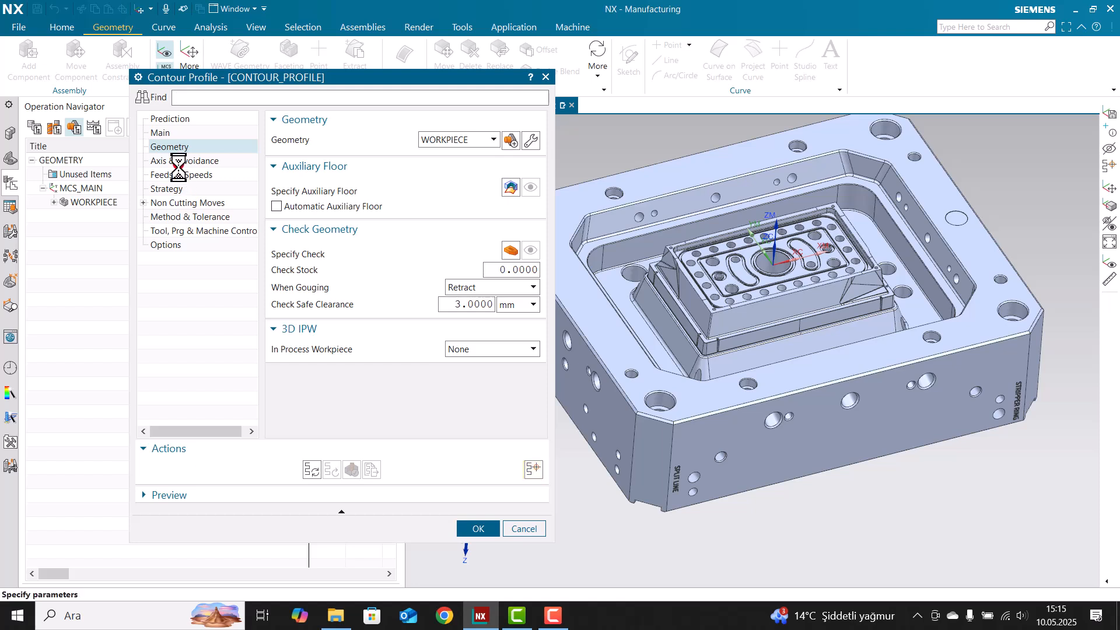
pyautogui.click(178, 161)
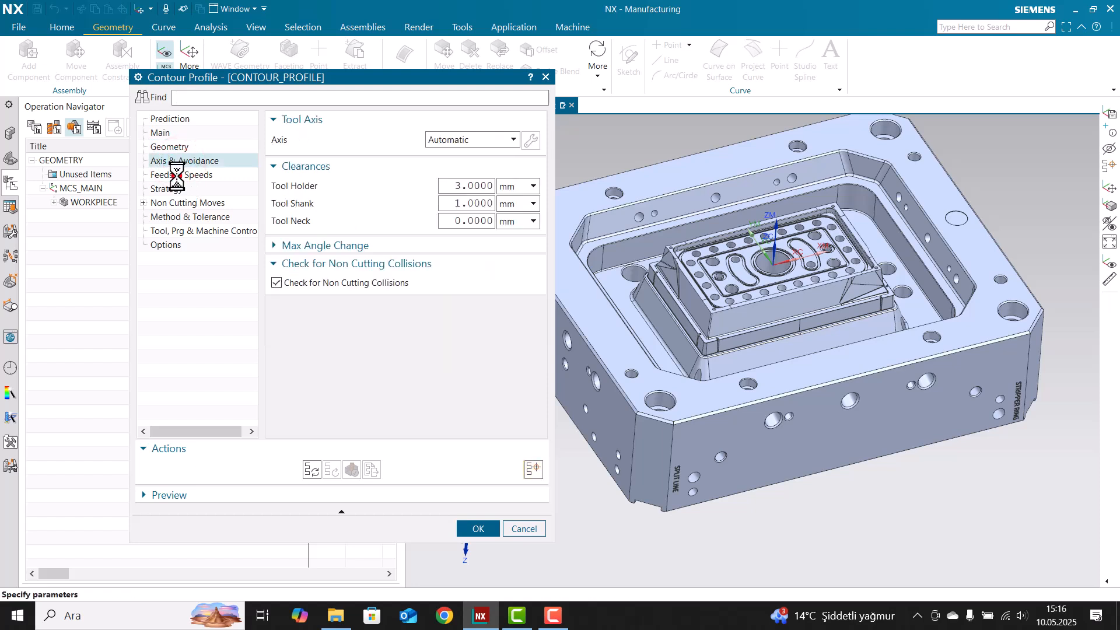
pyautogui.click(182, 175)
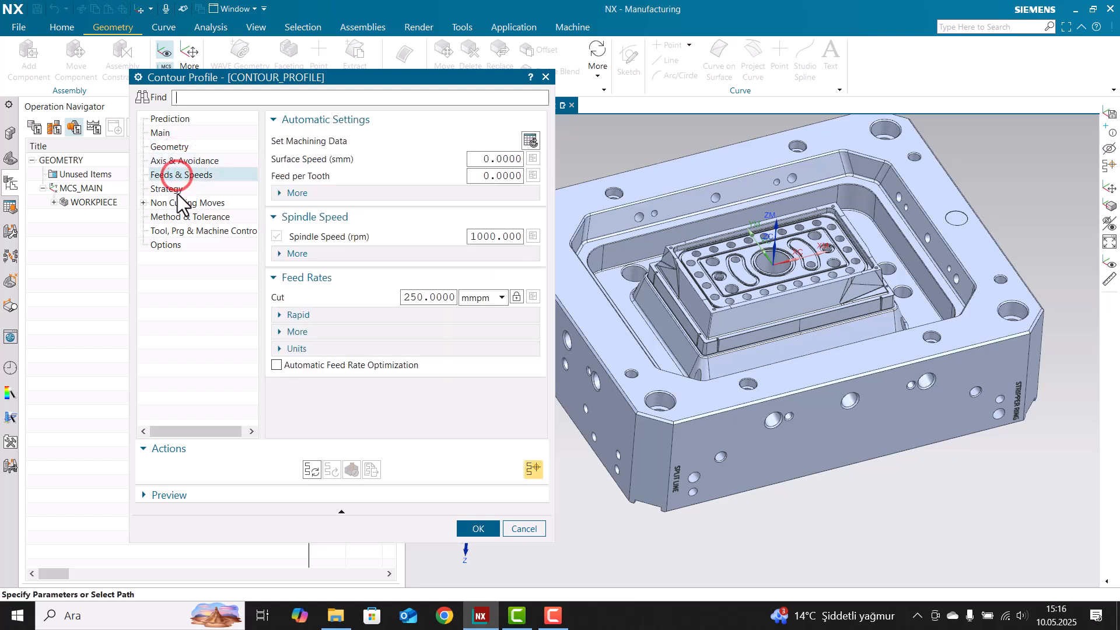
pyautogui.click(164, 142)
pyautogui.click(166, 131)
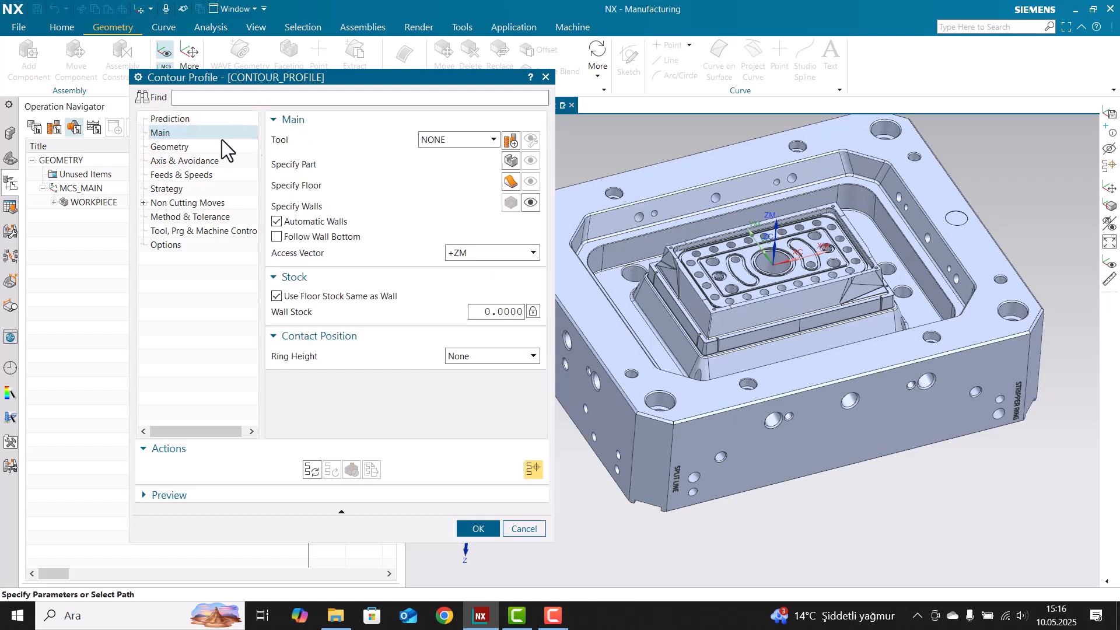
pyautogui.click(470, 138)
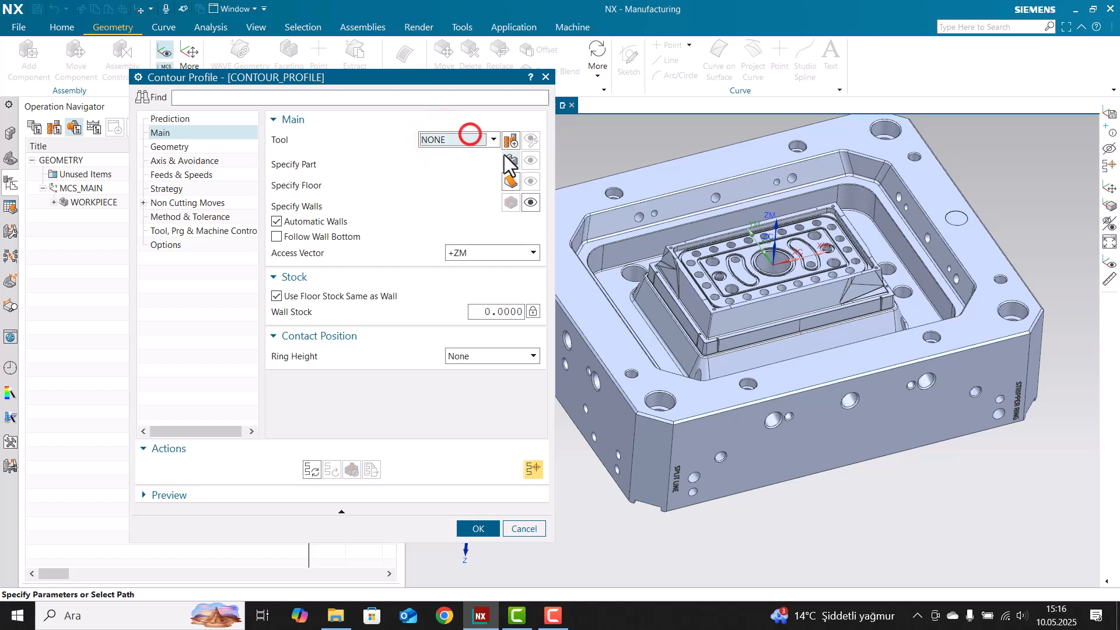
# Create a new plain end mill tool named D10
pyautogui.click(511, 142)
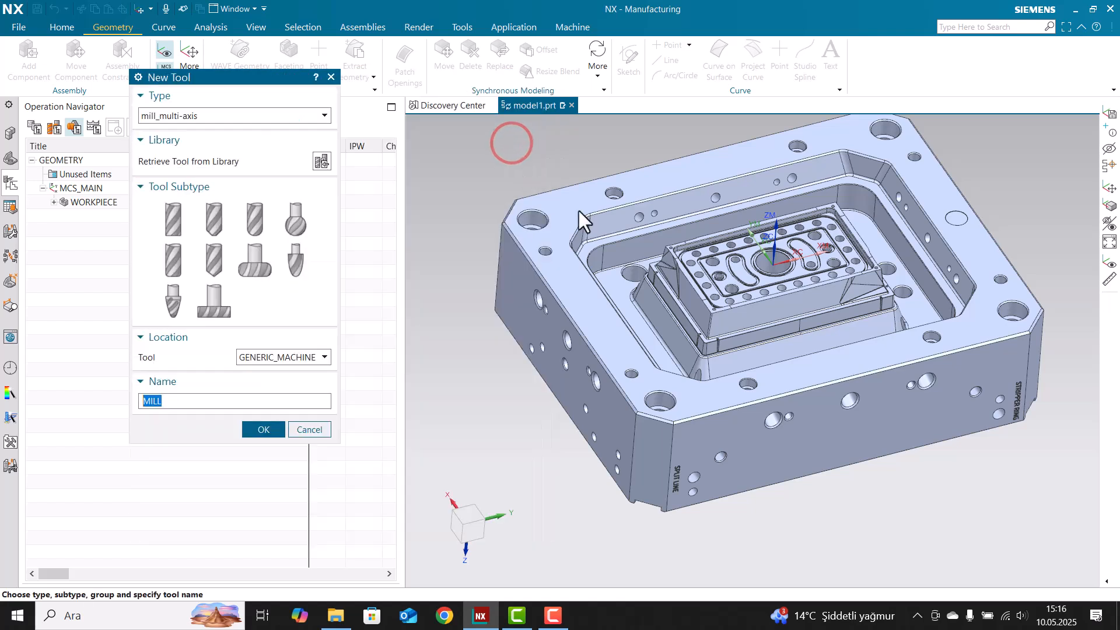
pyautogui.doubleClick(192, 405)
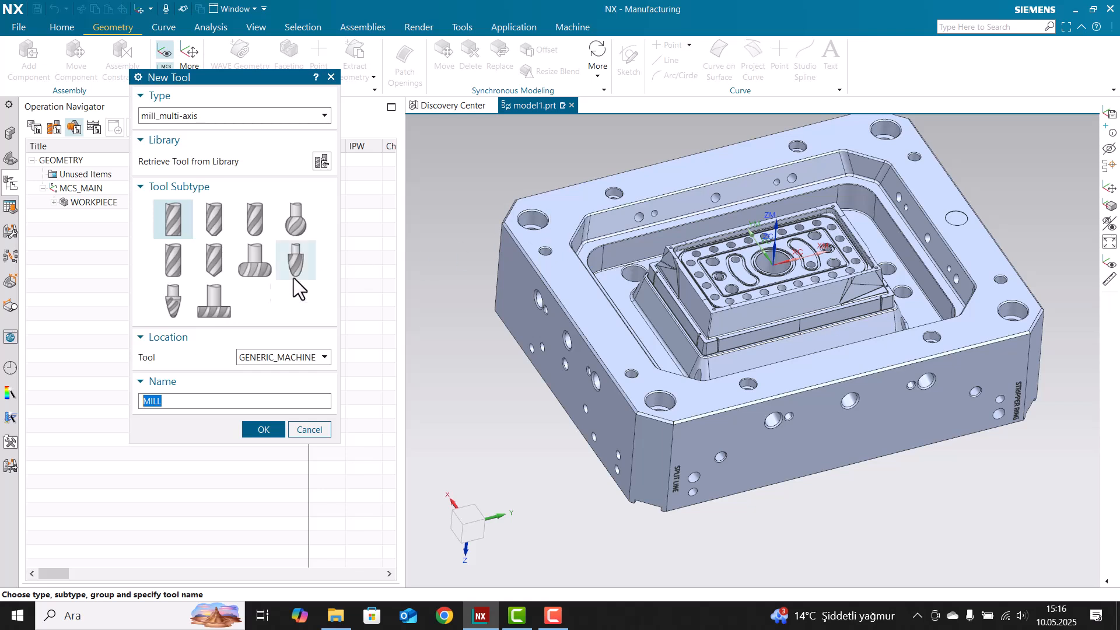
pyautogui.click(172, 259)
pyautogui.click(170, 224)
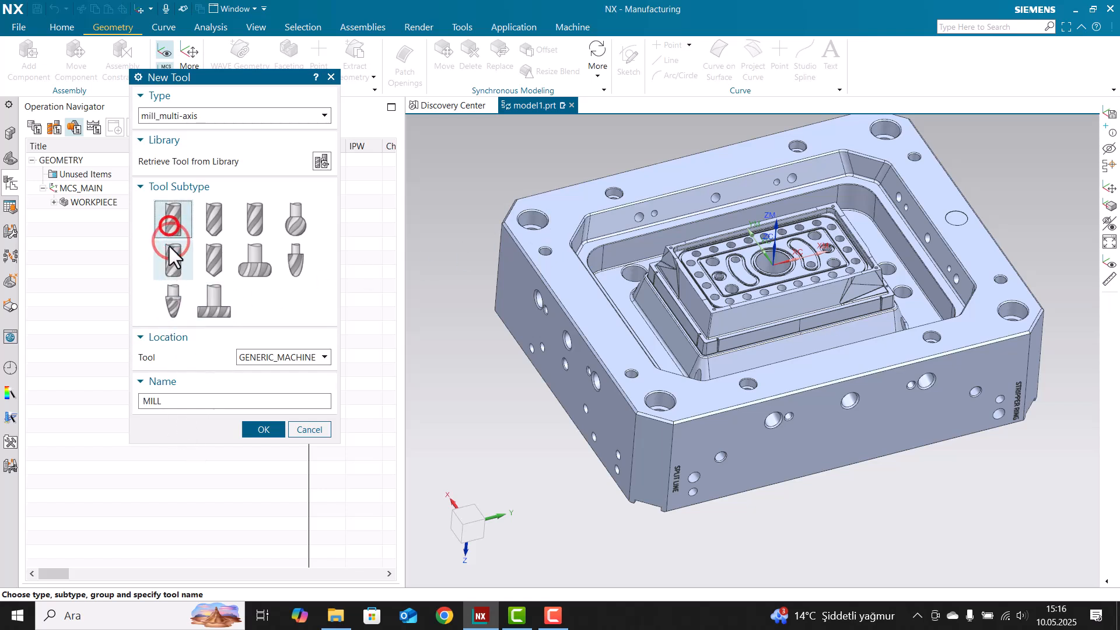
pyautogui.doubleClick(178, 402)
pyautogui.write('D10')
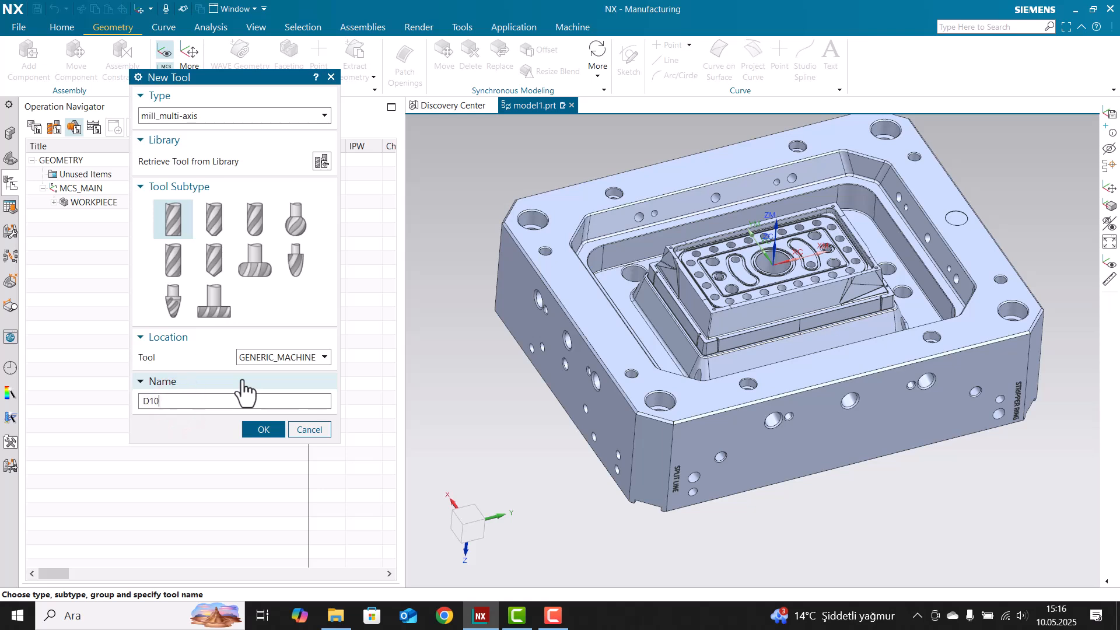
pyautogui.press('Return')
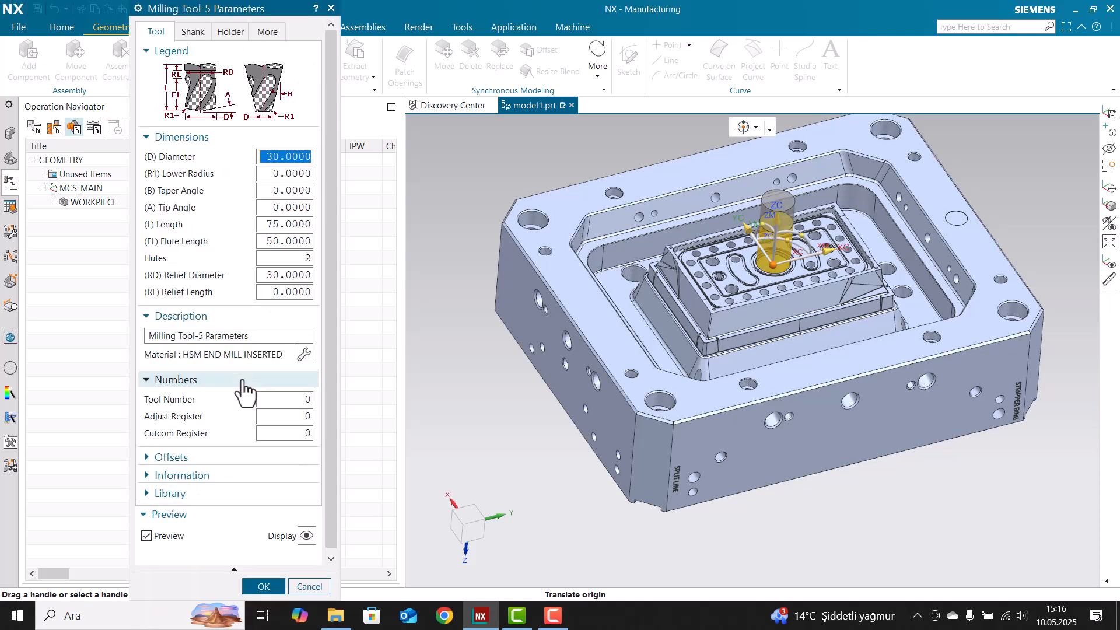
# Give the 16 mm tool tool number 1, adjust register 1 and 4 flutes
pyautogui.write('10')
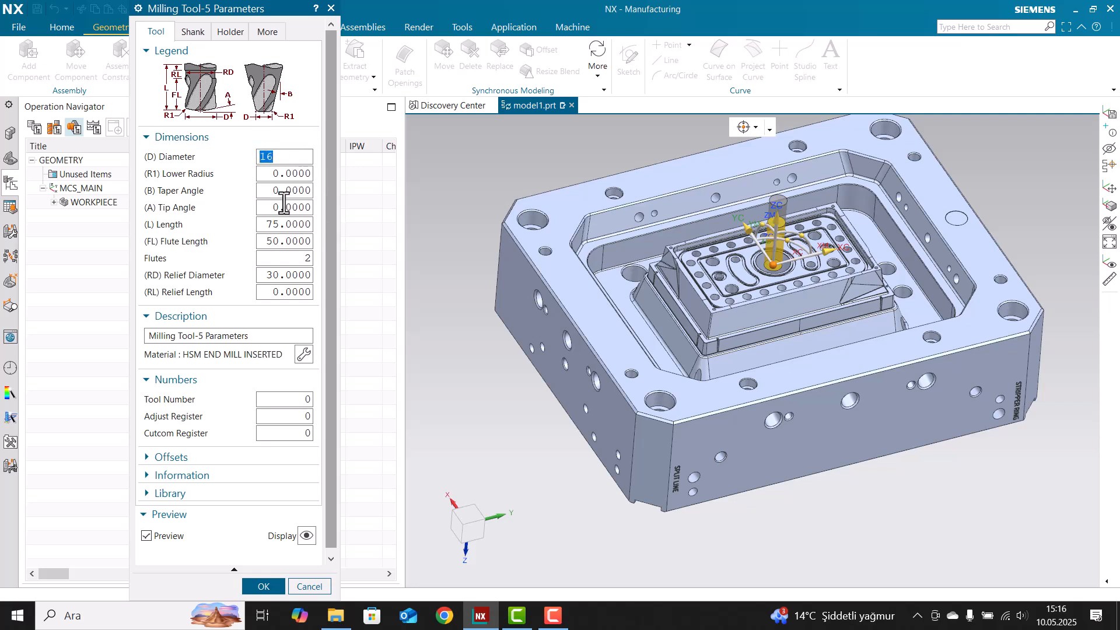
pyautogui.click(301, 399)
pyautogui.write('1')
pyautogui.press('Tab')
pyautogui.write('1')
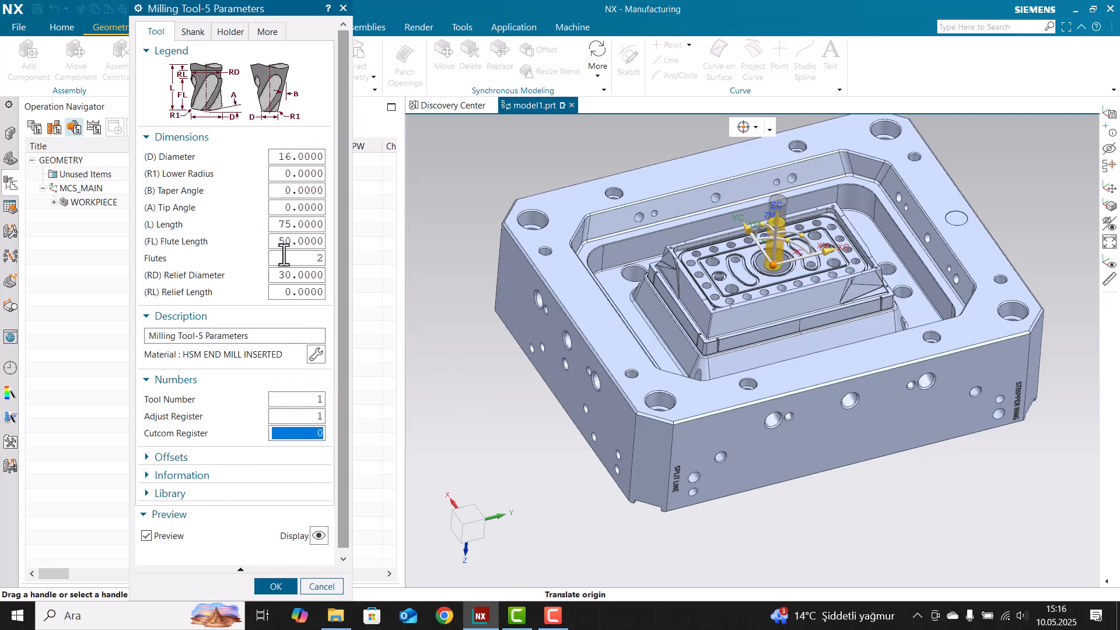
pyautogui.write('4')
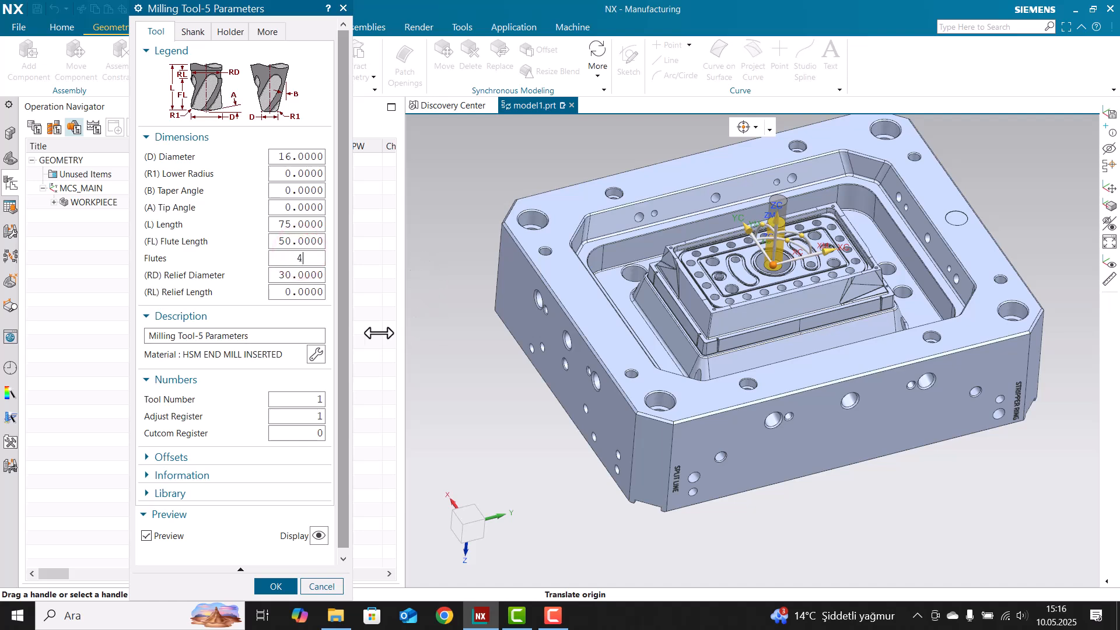
pyautogui.click(193, 32)
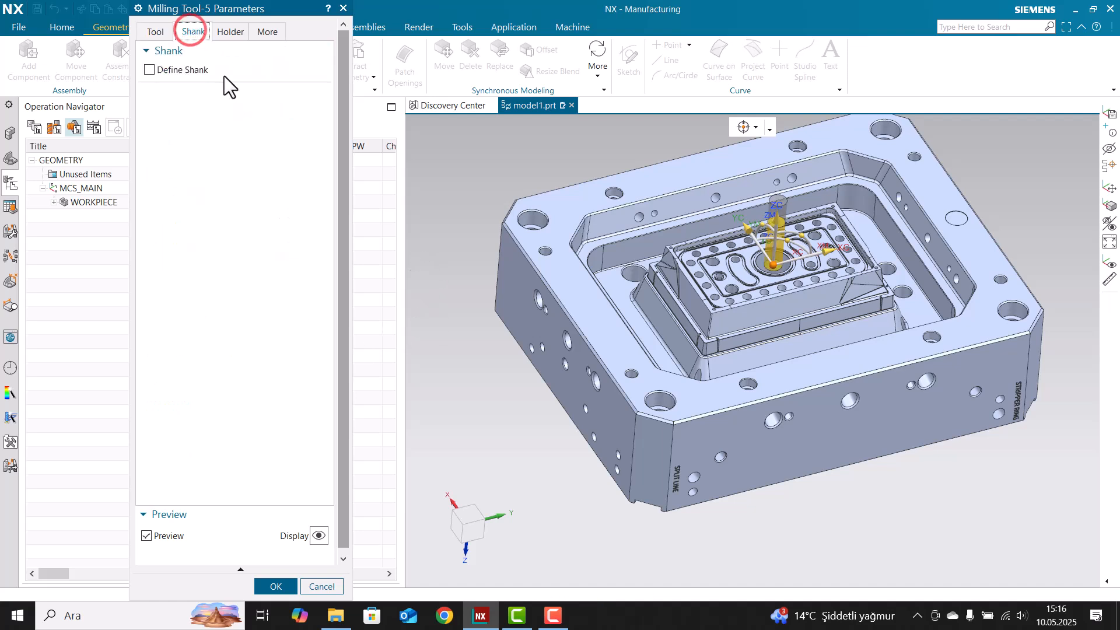
# Retrieve the Milling_Drilling library holder HLD001_00006 (Medium compression) for the tool
pyautogui.click(229, 39)
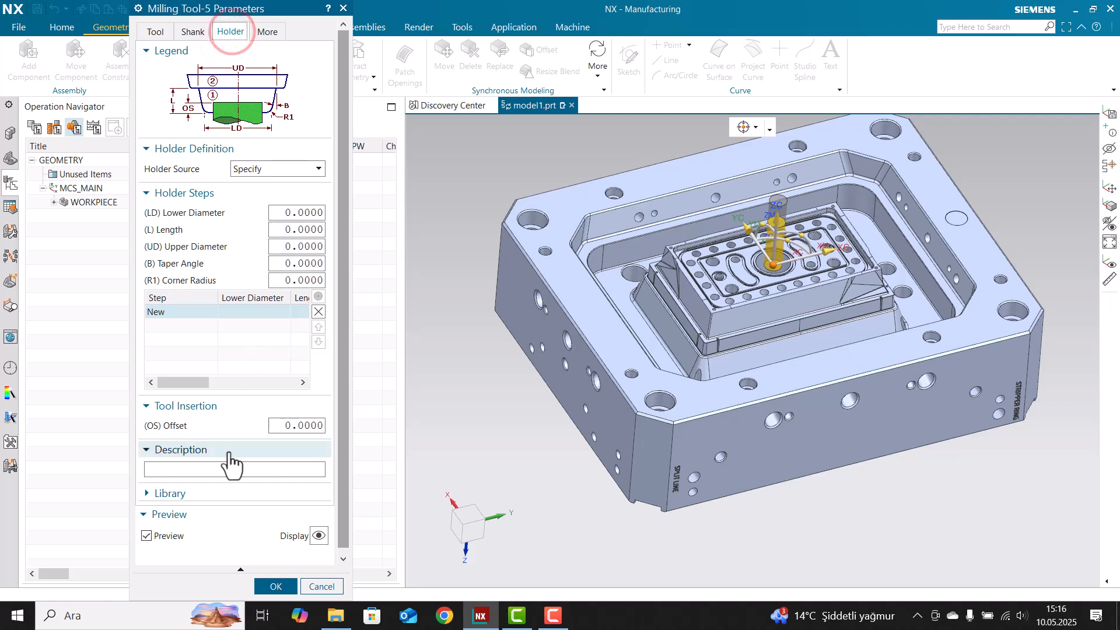
pyautogui.click(204, 494)
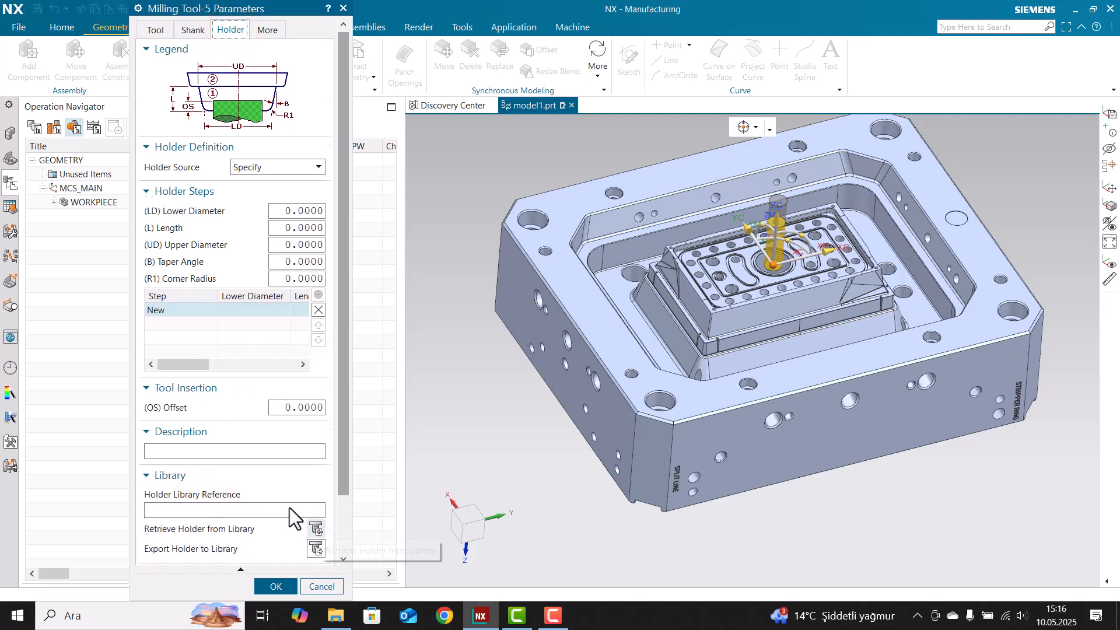
pyautogui.scroll(-1, 296, 517)
pyautogui.click(316, 494)
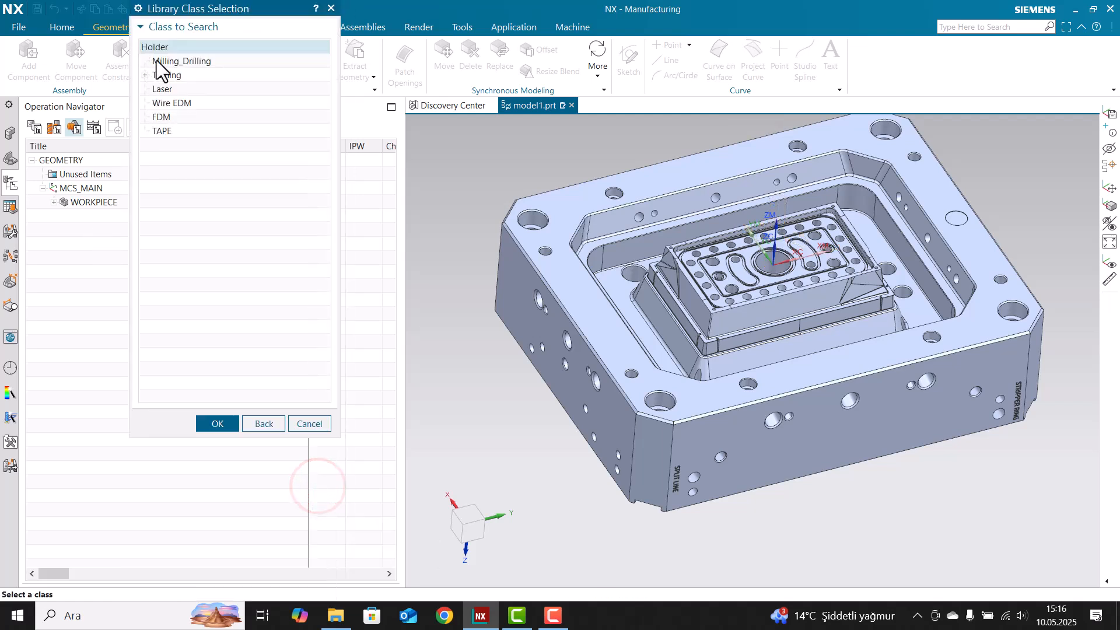
pyautogui.doubleClick(176, 70)
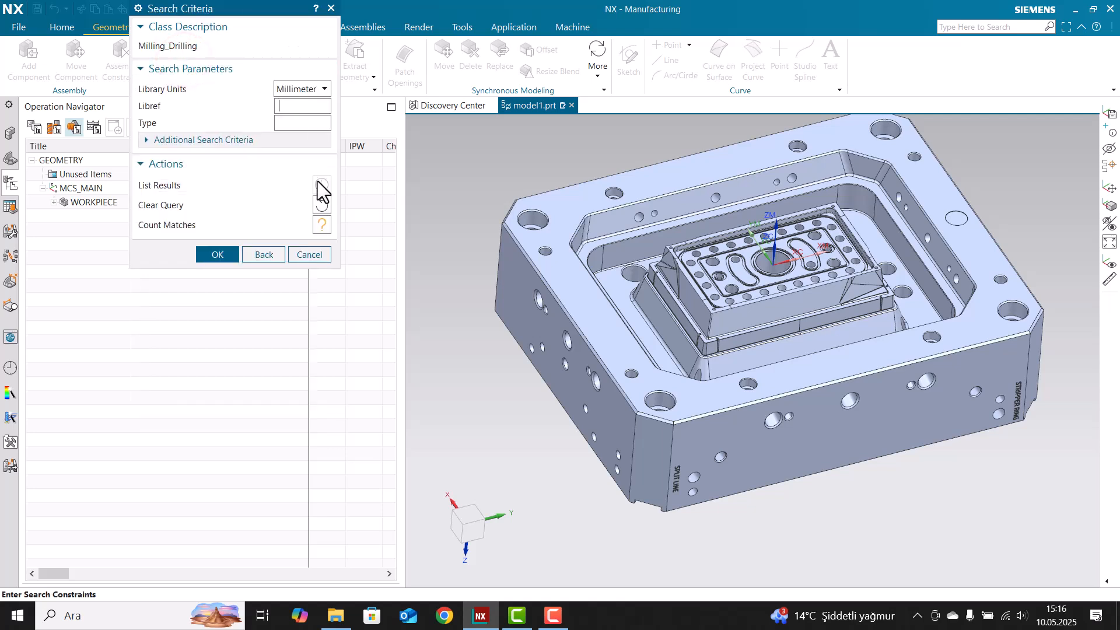
pyautogui.click(233, 254)
pyautogui.click(264, 103)
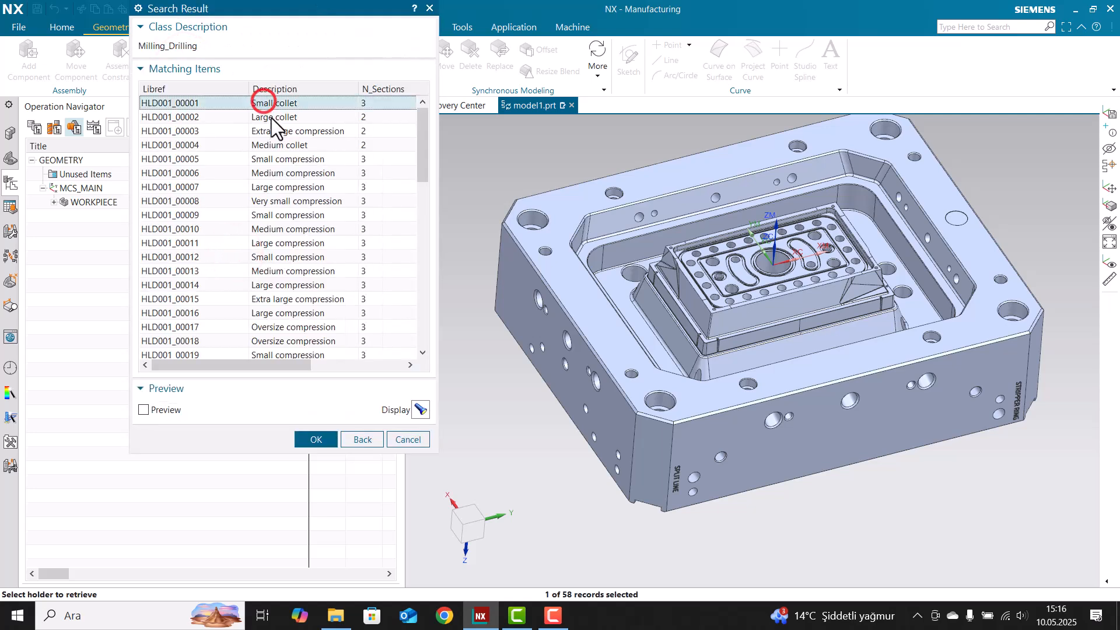
pyautogui.click(271, 120)
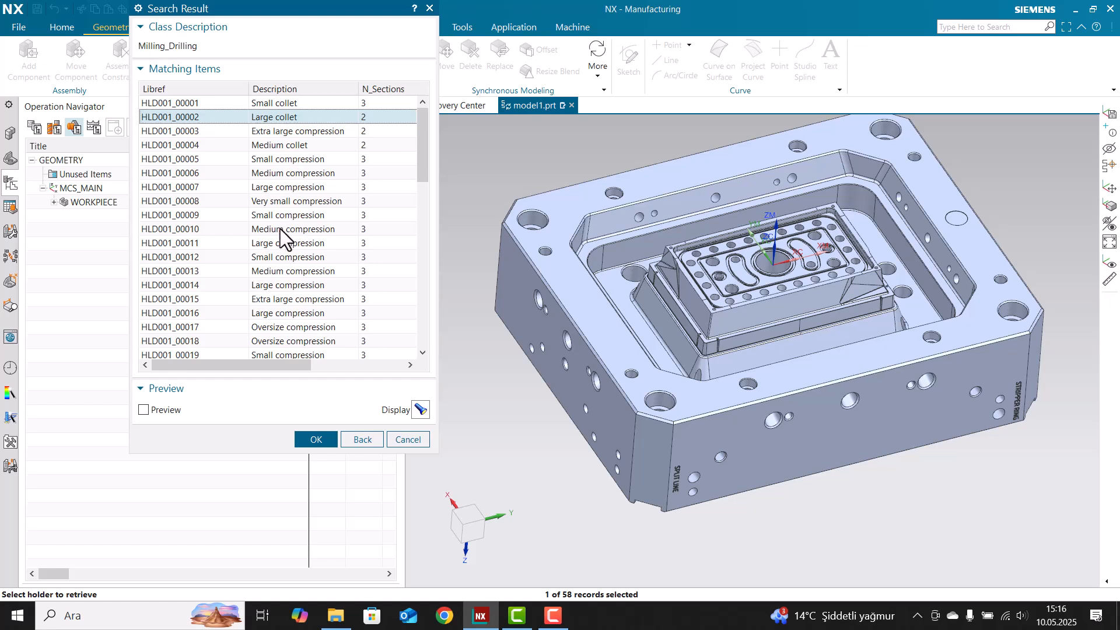
pyautogui.click(264, 174)
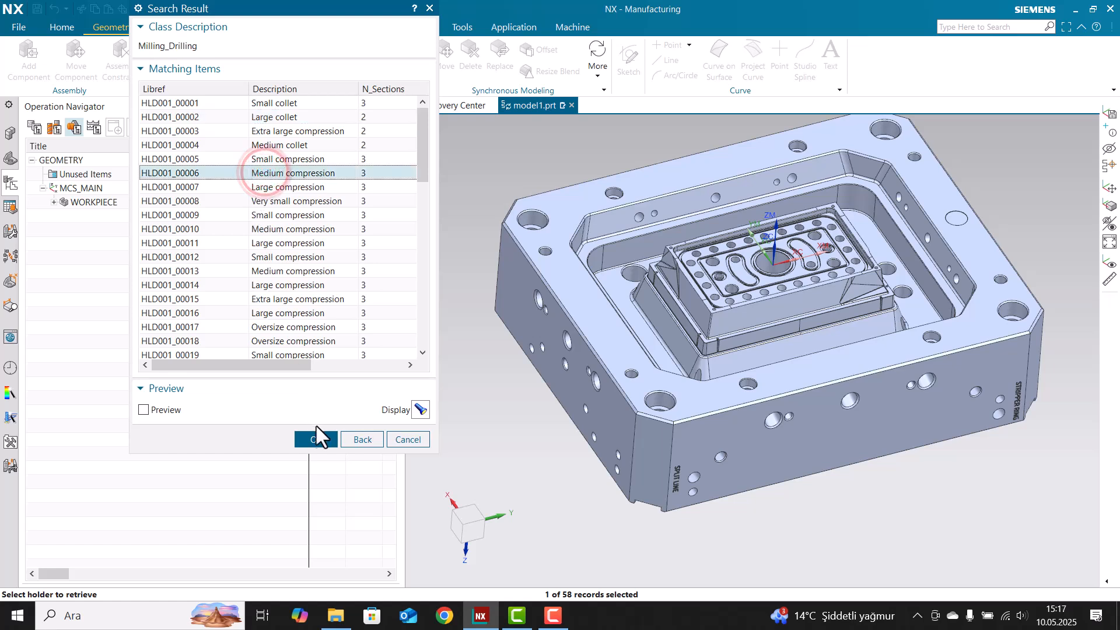
pyautogui.click(420, 409)
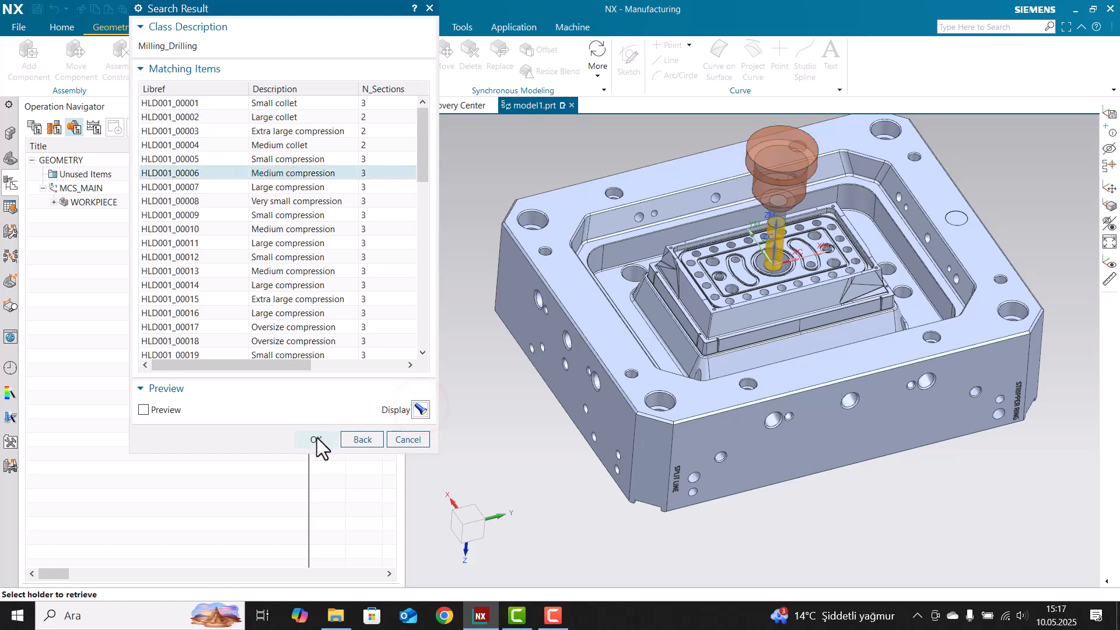
pyautogui.click(316, 439)
# Set the holder's tool insertion offset to 20 and accept the tool settings
pyautogui.click(294, 383)
pyautogui.write('20')
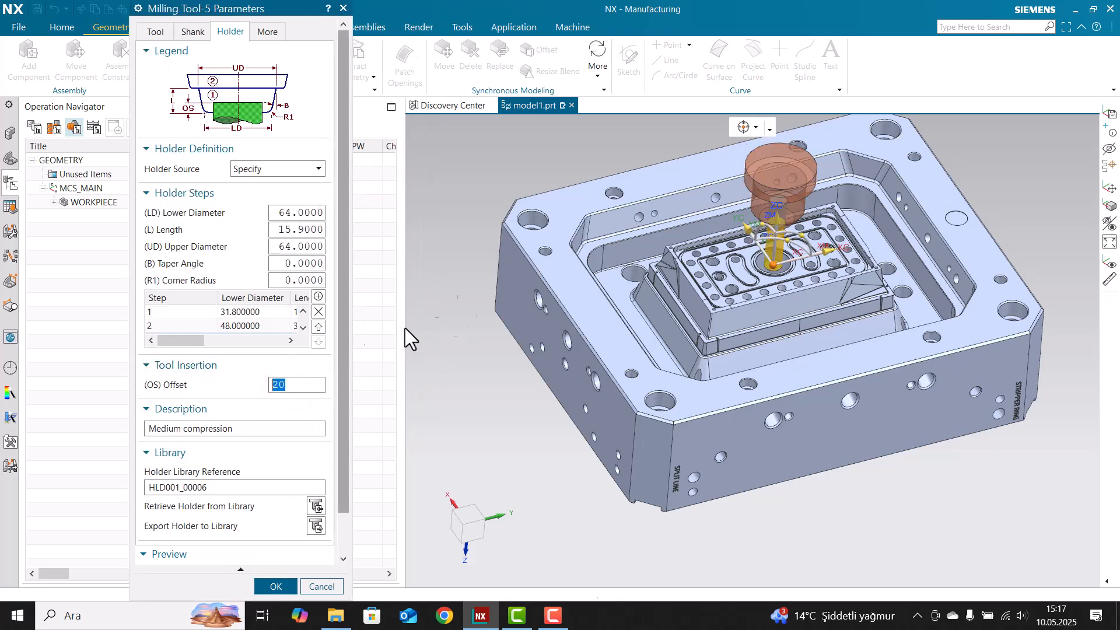
pyautogui.moveTo(659, 285); pyautogui.dragTo(675, 250, button='middle')
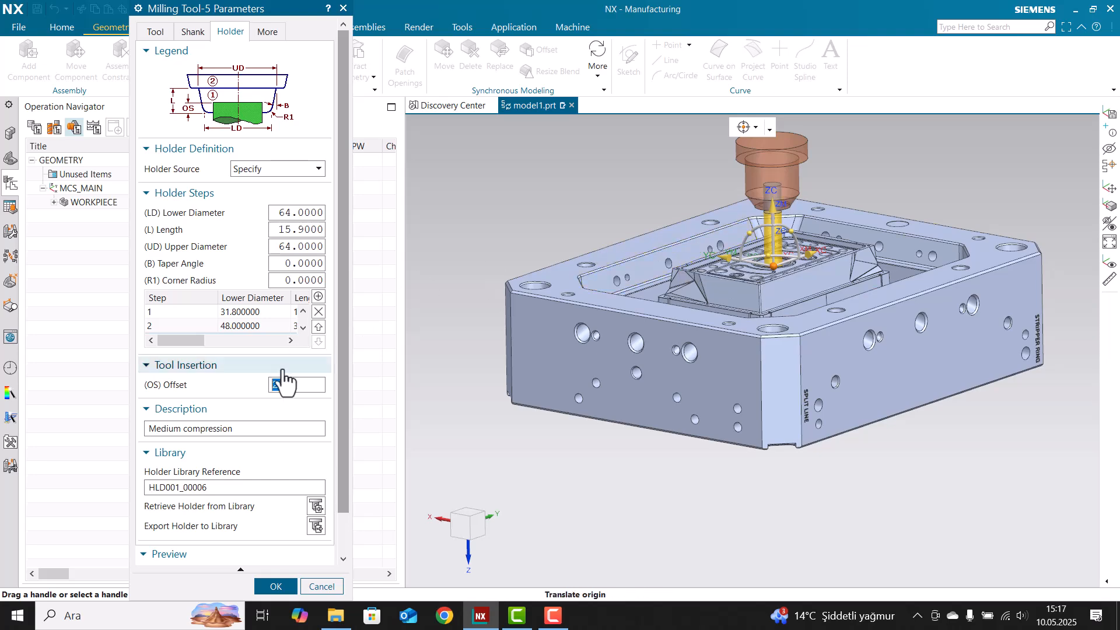
pyautogui.moveTo(607, 317)
pyautogui.mouseDown(button='middle')
pyautogui.moveTo(645, 317)
pyautogui.moveTo(609, 318)
pyautogui.mouseUp(button='middle')
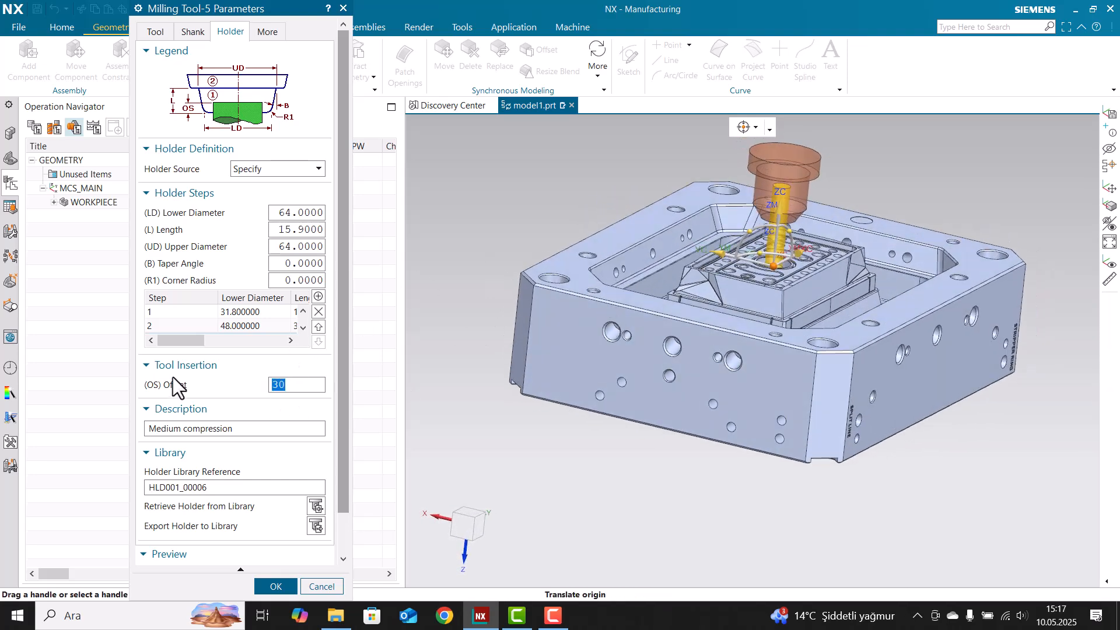
pyautogui.write('0')
pyautogui.press('Return')
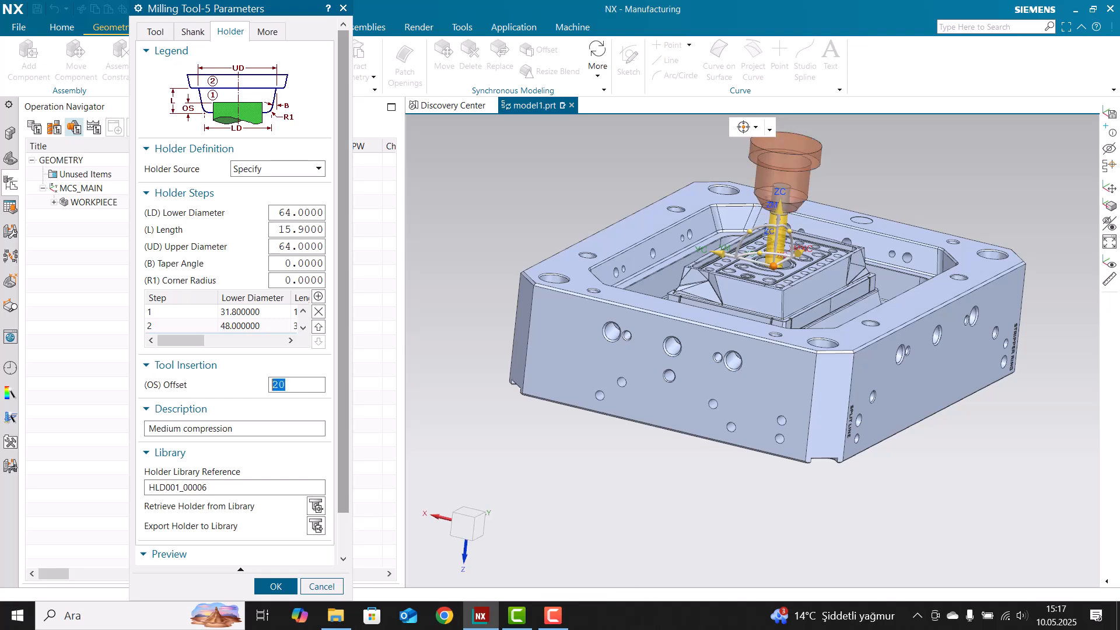
pyautogui.click(257, 583)
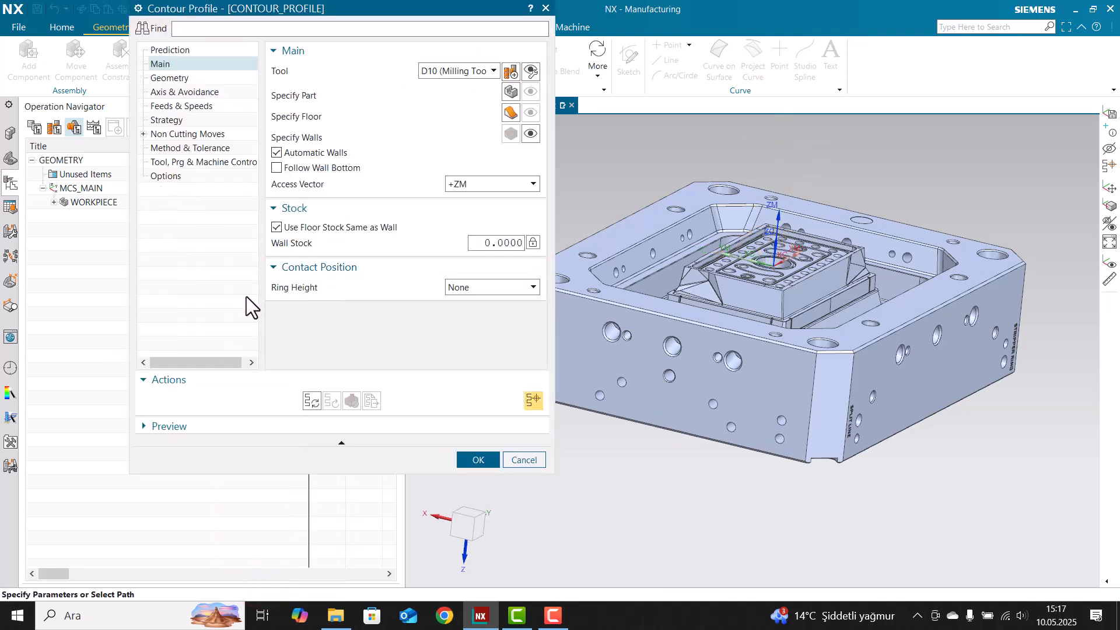
# Accept CONTOUR_PROFILE and widen the Operation Navigator to reveal the Tool and Tool Description columns
pyautogui.middleClick(309, 365)
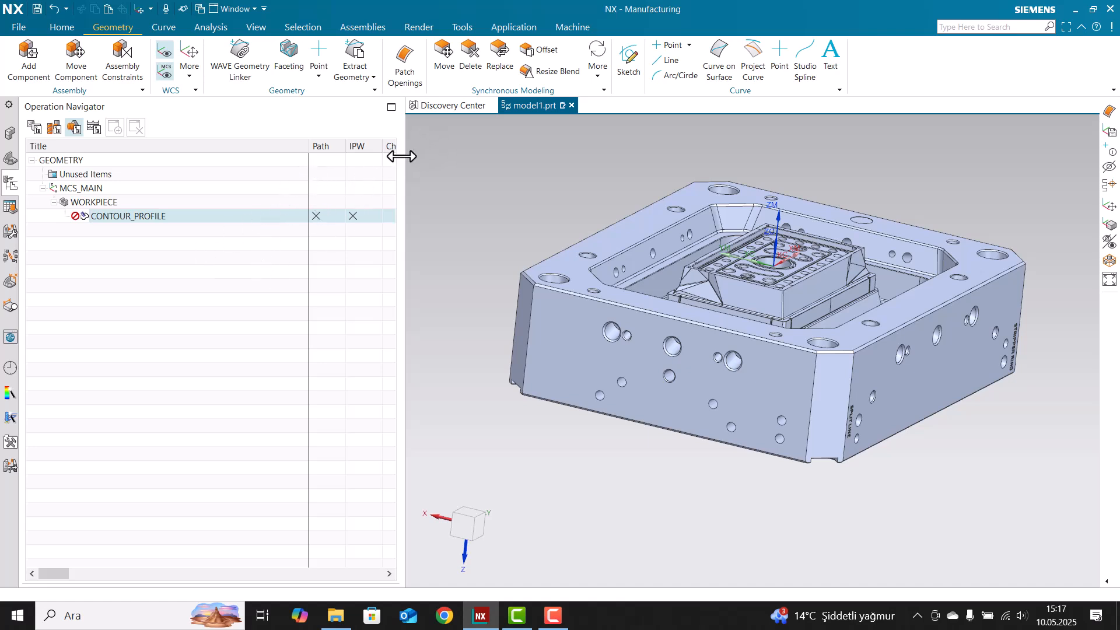
pyautogui.moveTo(403, 156); pyautogui.dragTo(592, 157)
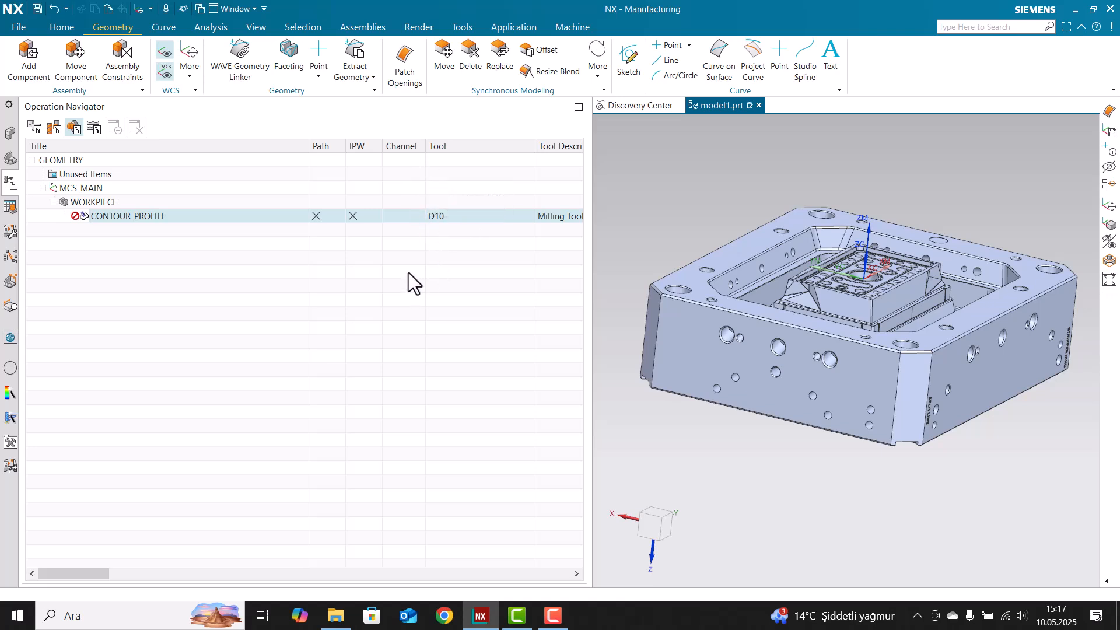
pyautogui.doubleClick(432, 217)
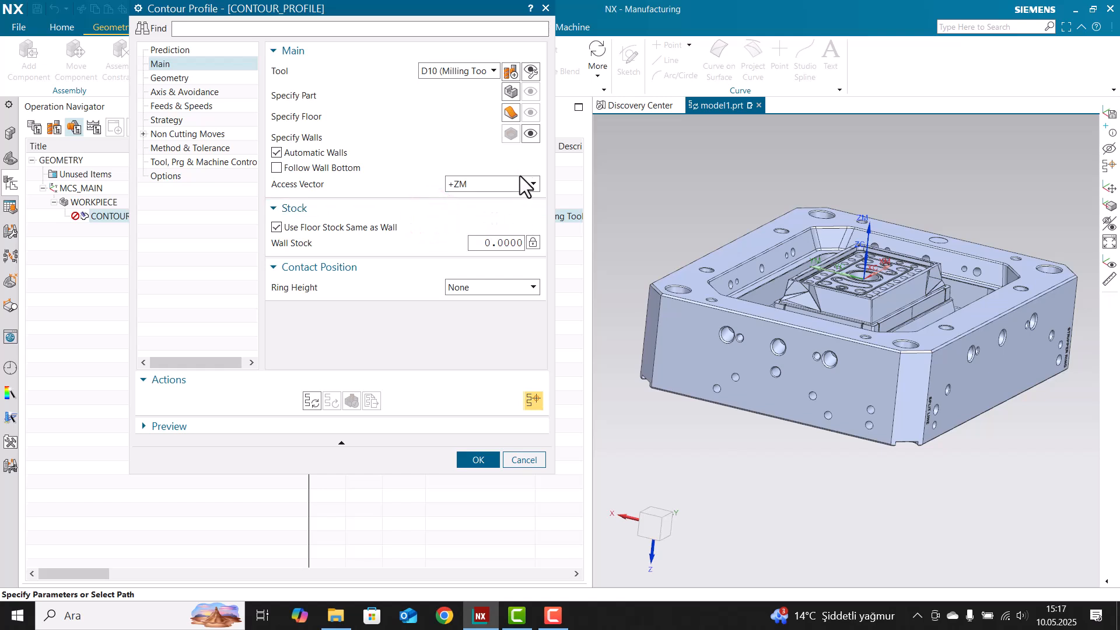
pyautogui.click(187, 78)
pyautogui.click(160, 64)
pyautogui.click(530, 71)
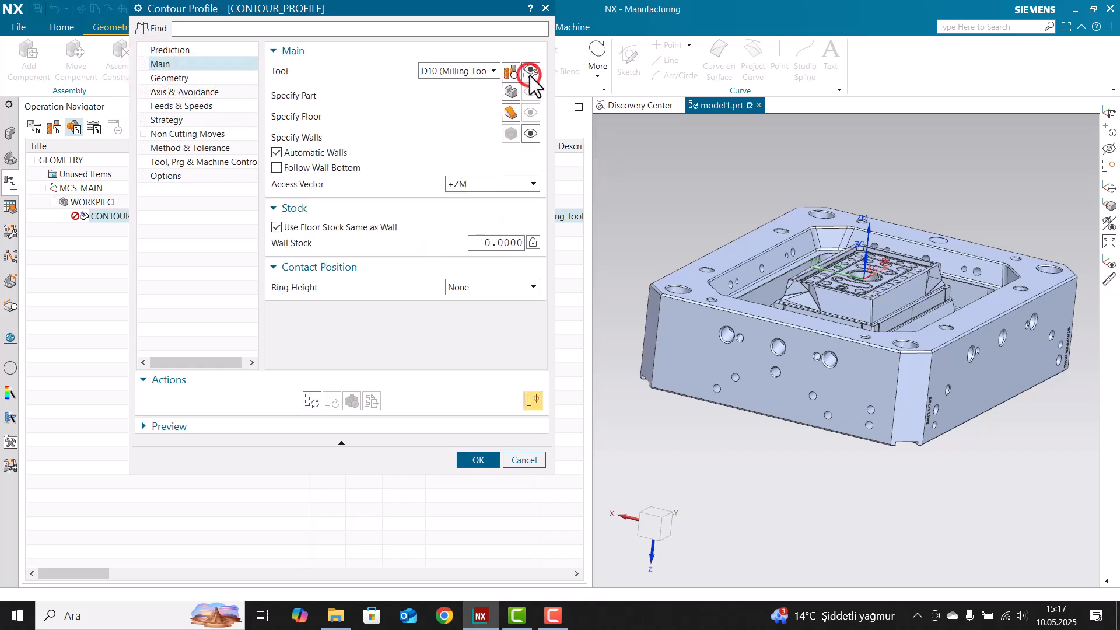
pyautogui.click(298, 215)
pyautogui.click(146, 33)
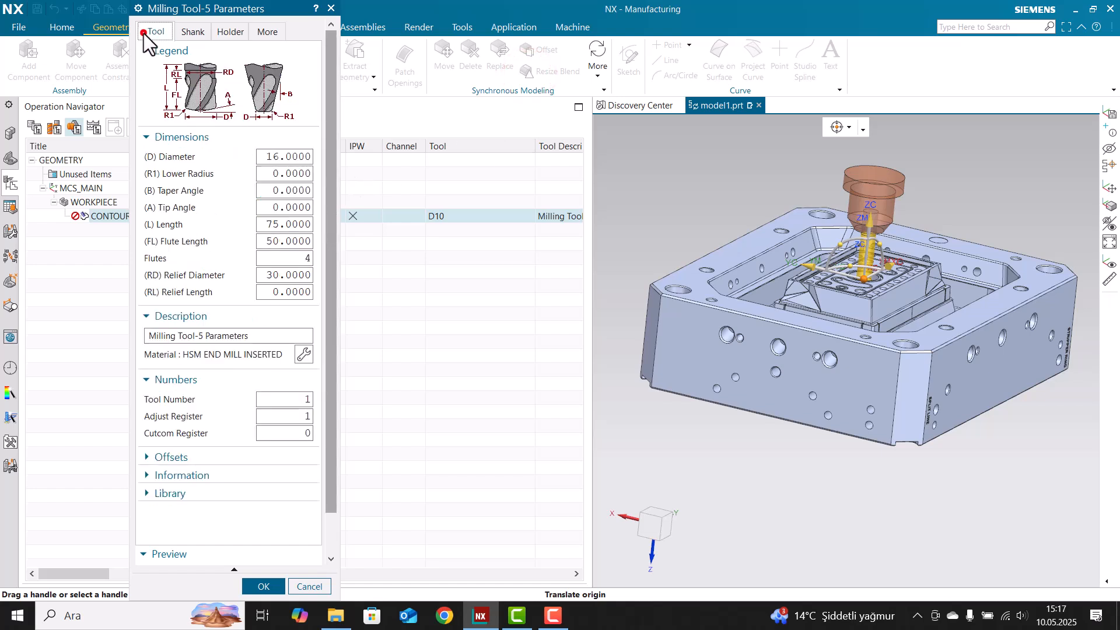
pyautogui.click(296, 158)
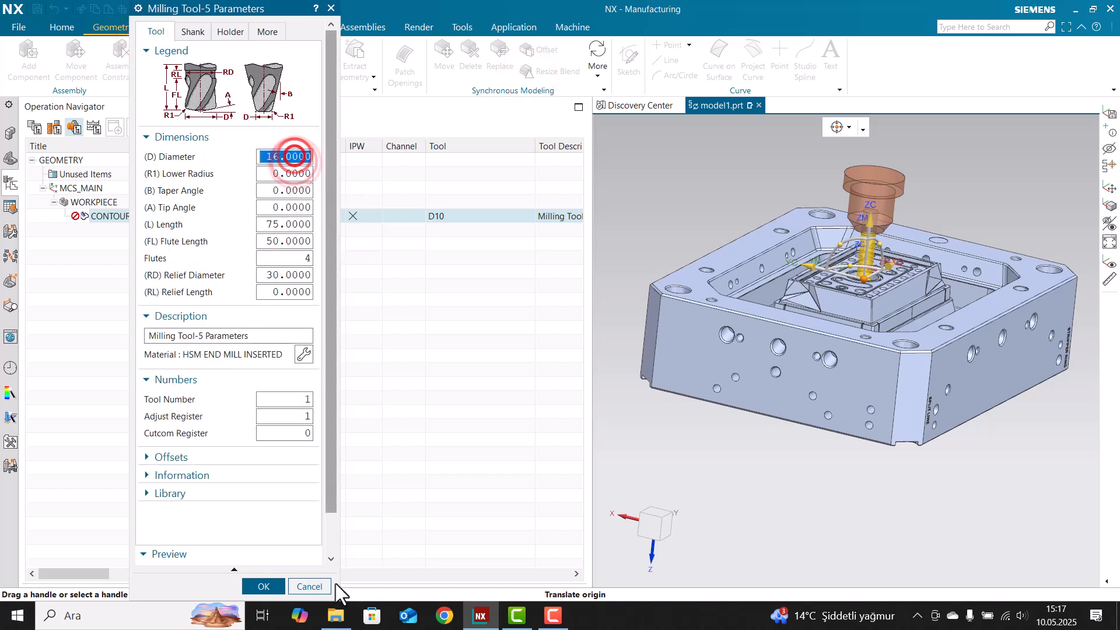
pyautogui.click(264, 586)
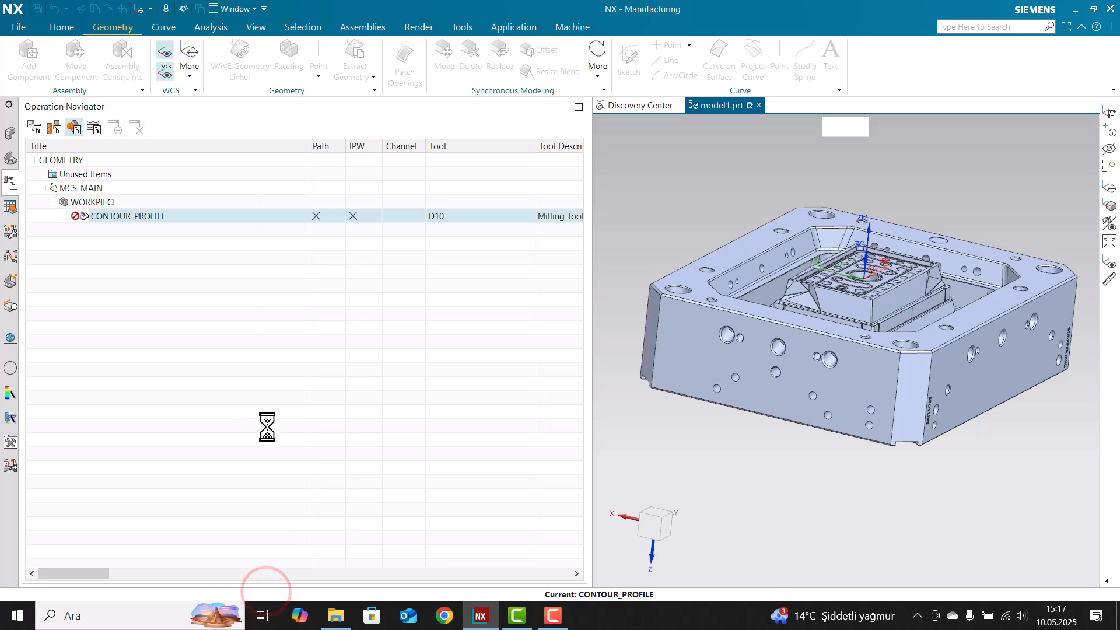
# Close the operation settings and switch the navigator to Machine Tool View
pyautogui.click(487, 459)
pyautogui.rightClick(89, 282)
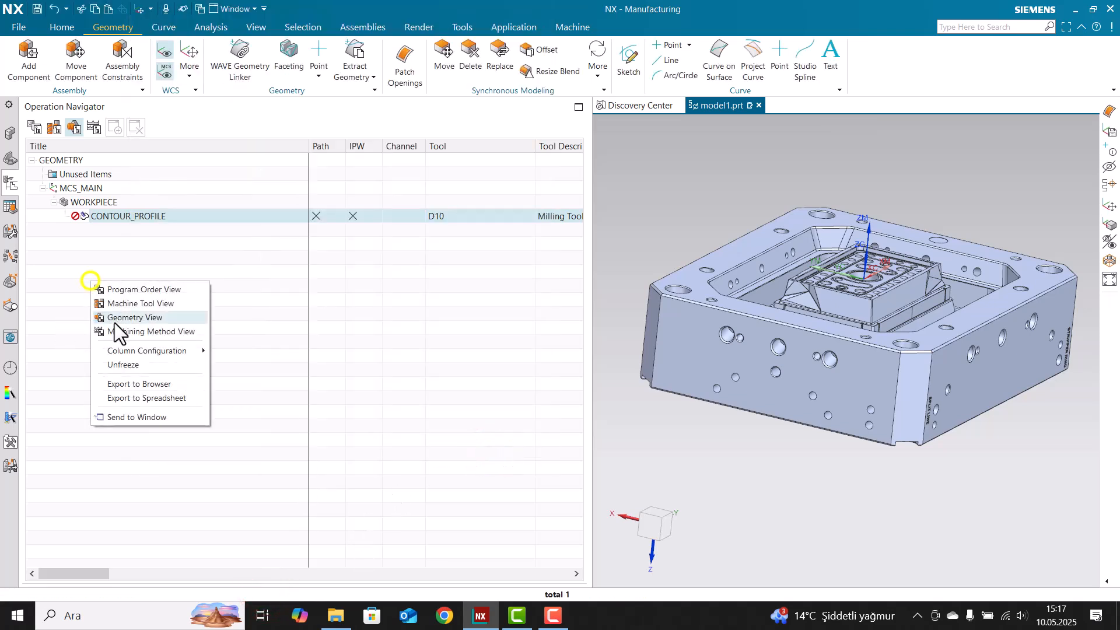
pyautogui.rightClick(215, 250)
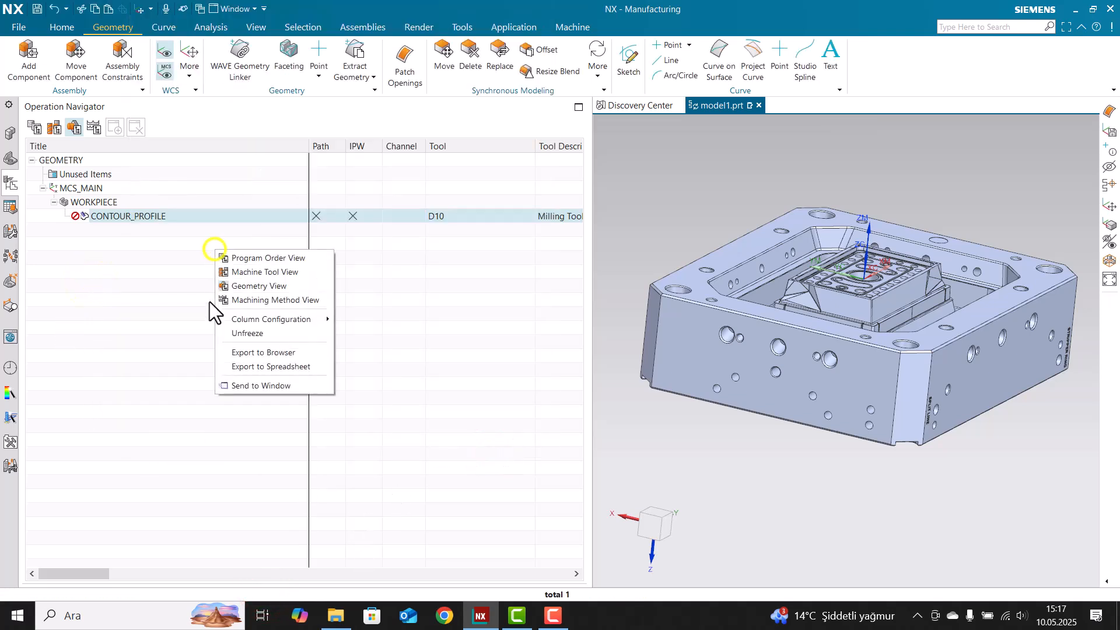
pyautogui.rightClick(124, 308)
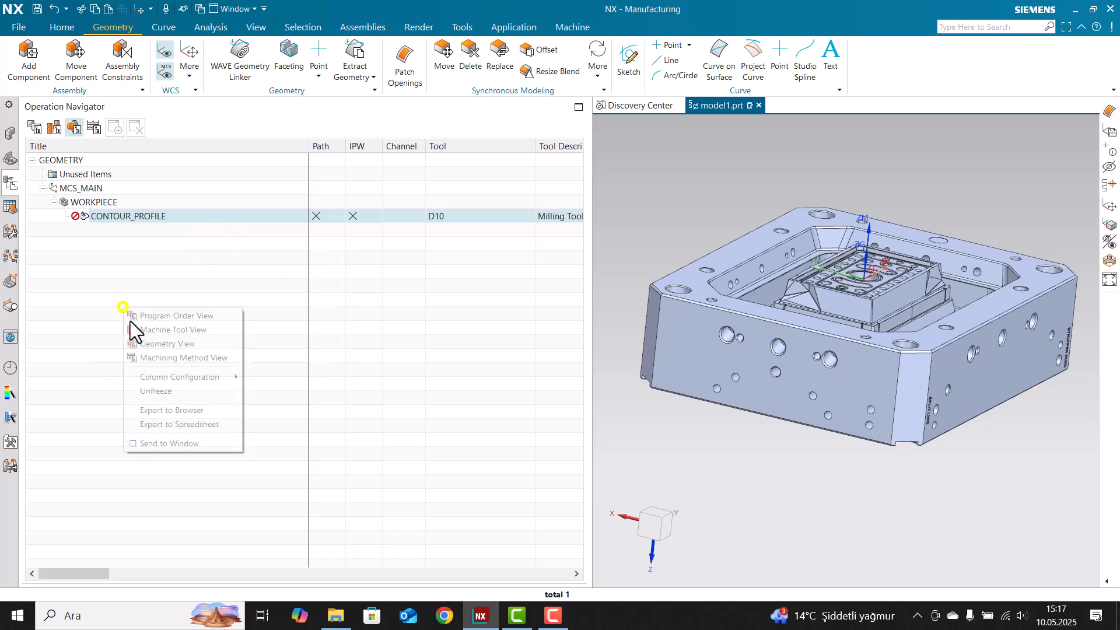
pyautogui.click(173, 330)
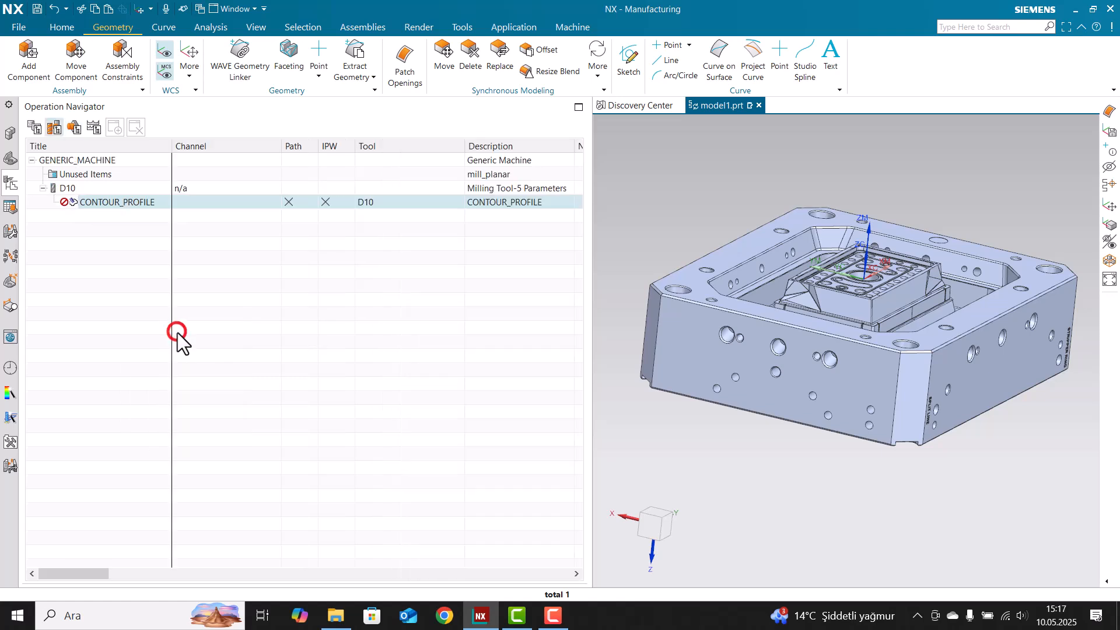
# Rename tool D10 to D16, then switch the navigator to Geometry View
pyautogui.click(73, 188)
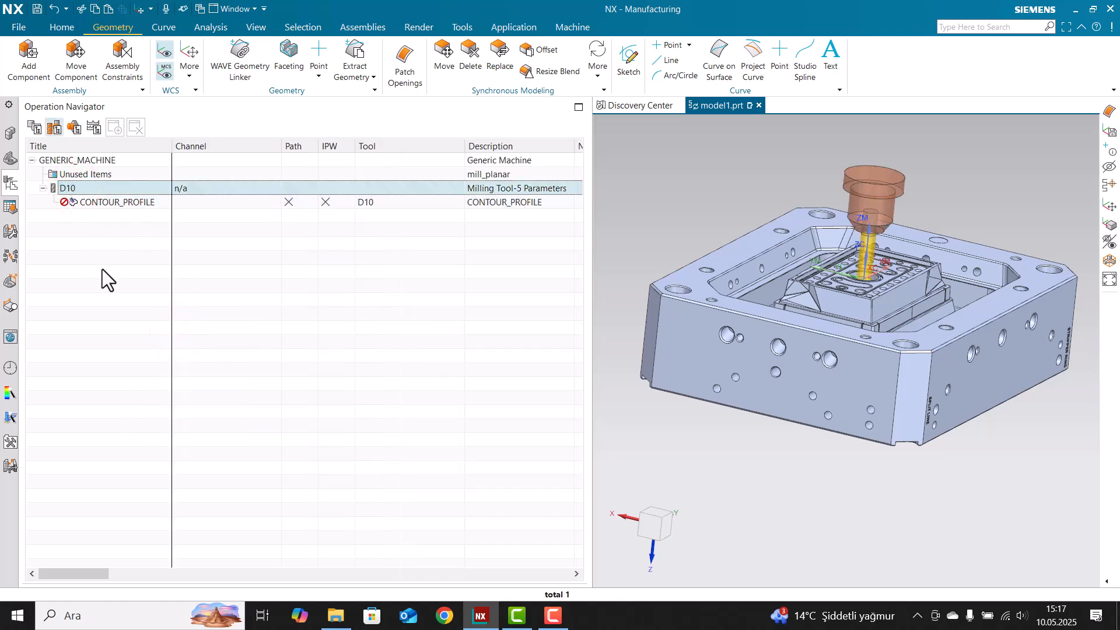
pyautogui.click(68, 187)
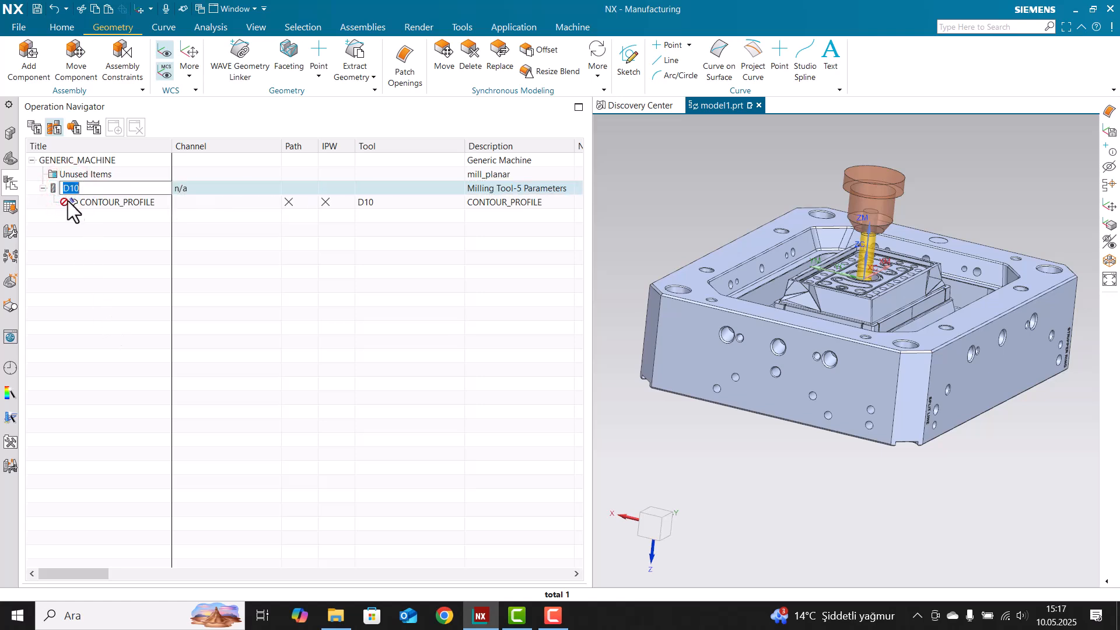
pyautogui.click(94, 246)
pyautogui.rightClick(70, 191)
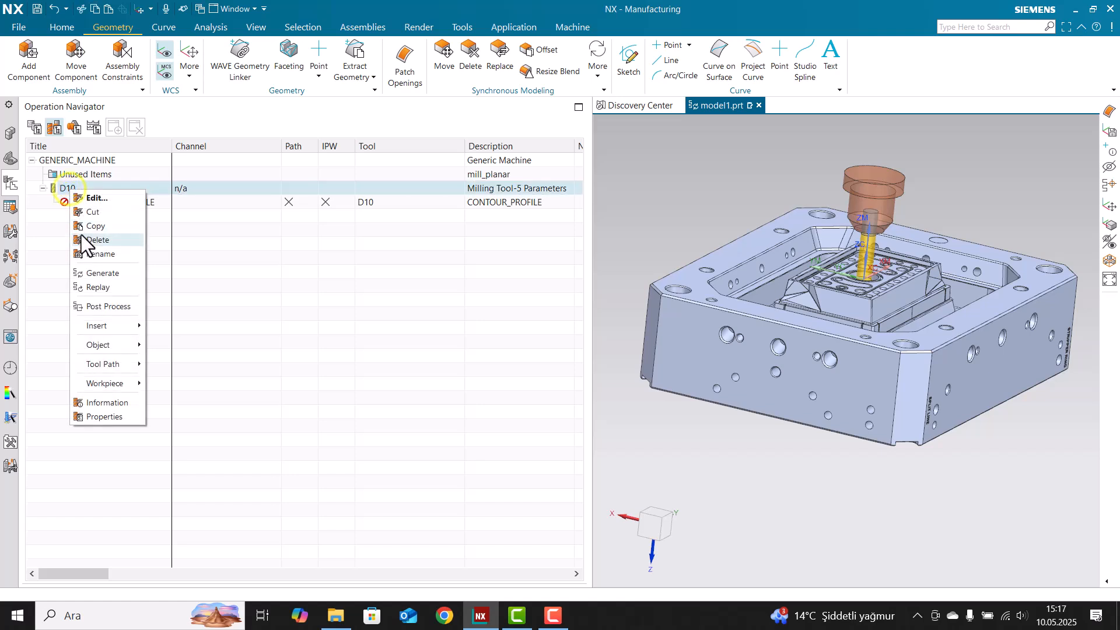
pyautogui.click(108, 255)
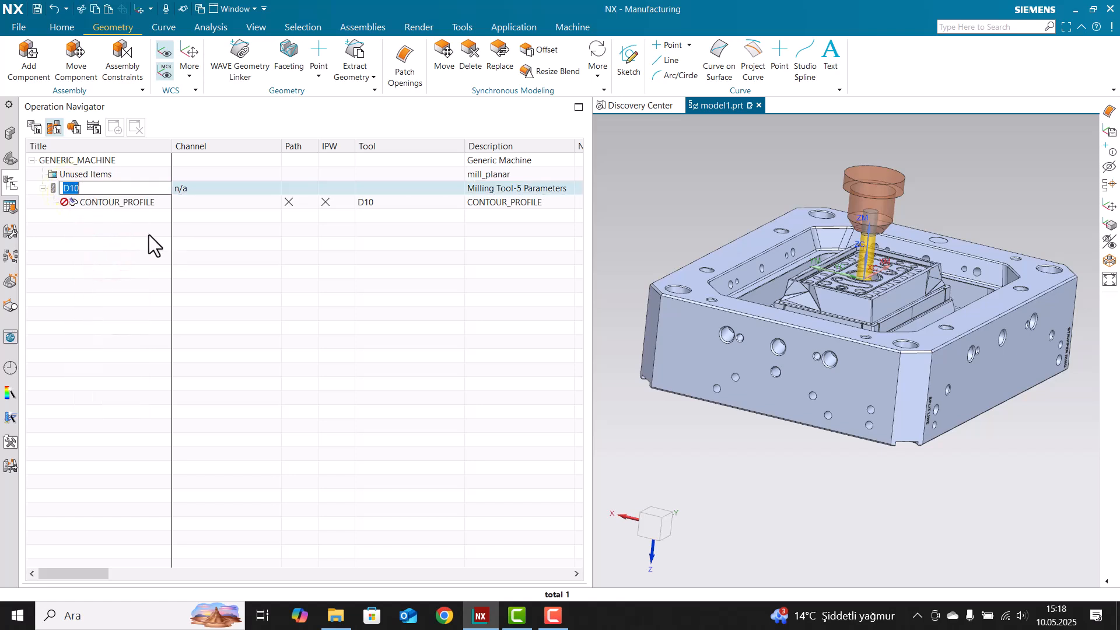
pyautogui.click(118, 187)
pyautogui.press('BackSpace')
pyautogui.write('6')
pyautogui.click(141, 237)
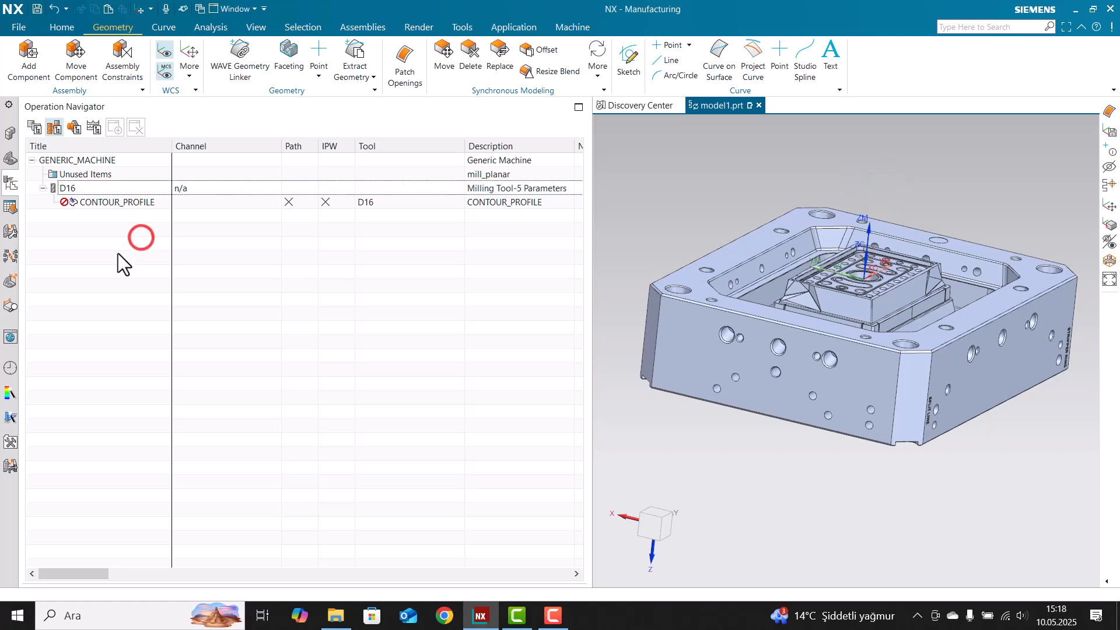
pyautogui.rightClick(82, 256)
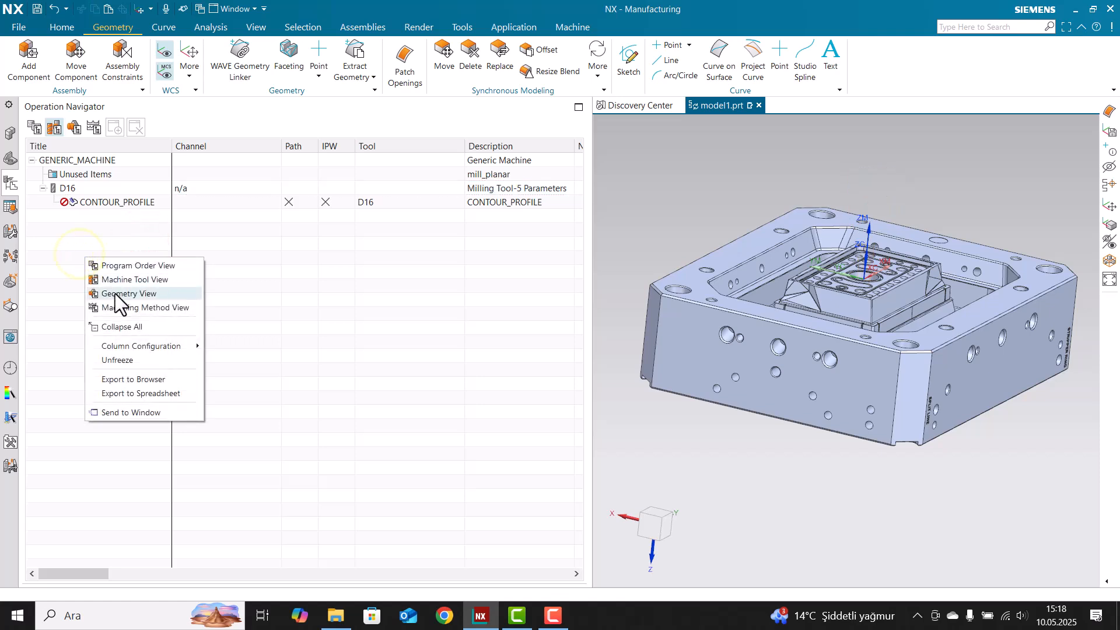
pyautogui.click(172, 293)
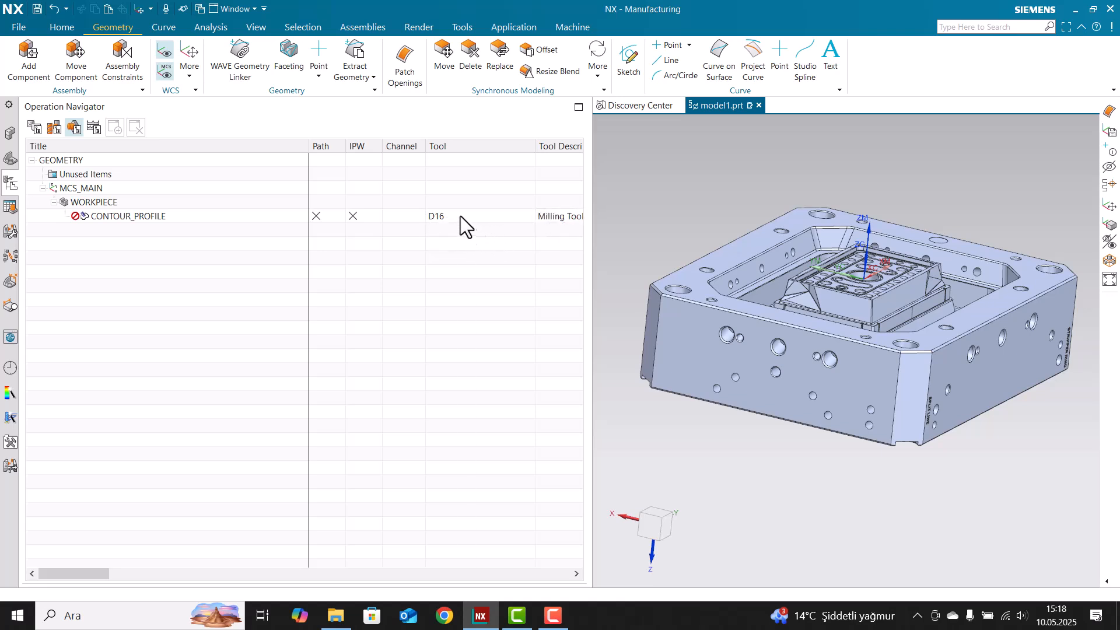
# Reopen CONTOUR_PROFILE and specify the whole mold body as the part geometry
pyautogui.moveTo(531, 142); pyautogui.dragTo(466, 144)
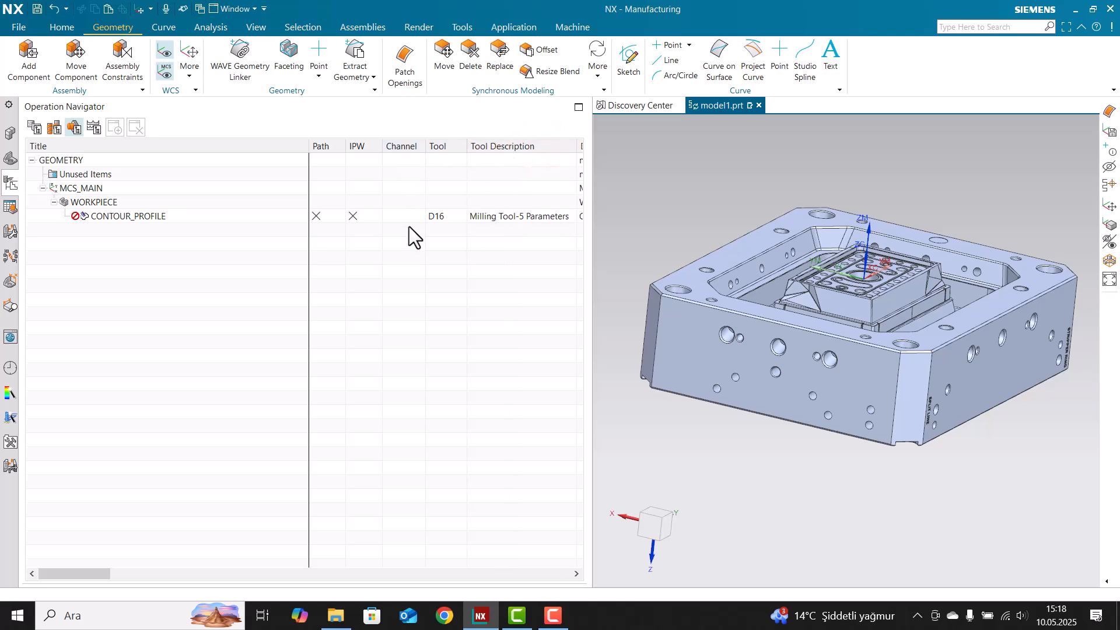
pyautogui.doubleClick(186, 216)
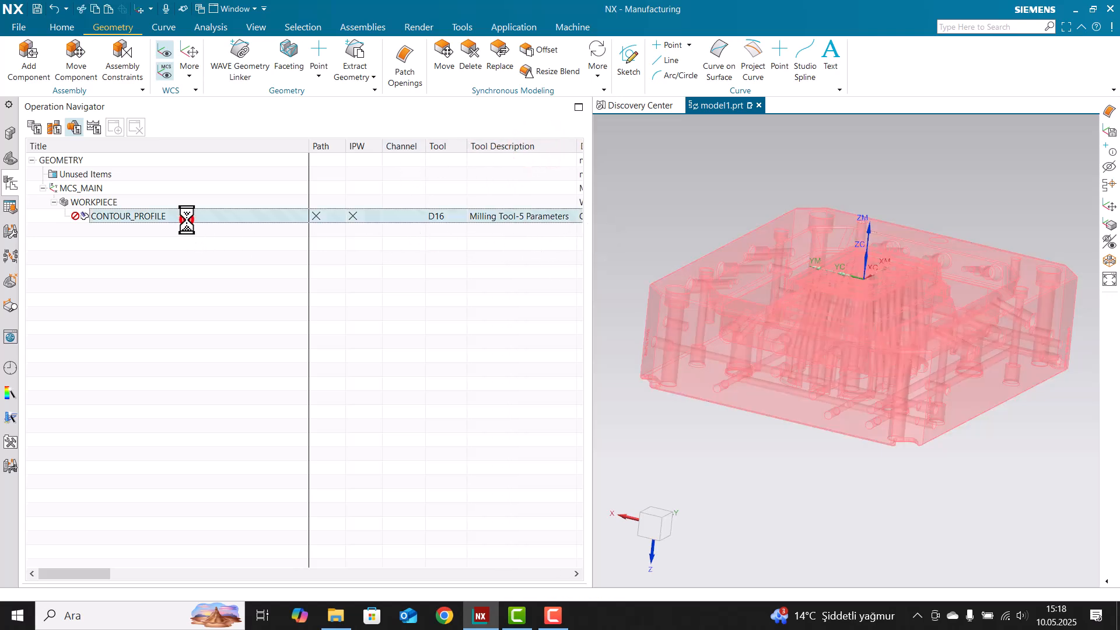
pyautogui.moveTo(863, 236); pyautogui.dragTo(756, 244, button='middle')
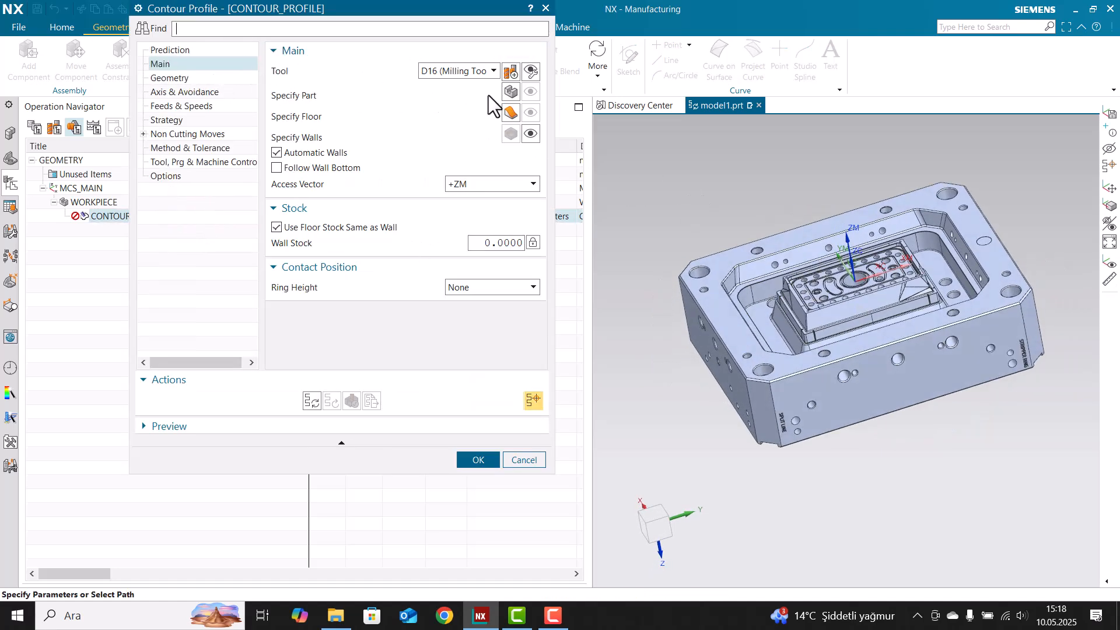
pyautogui.click(512, 92)
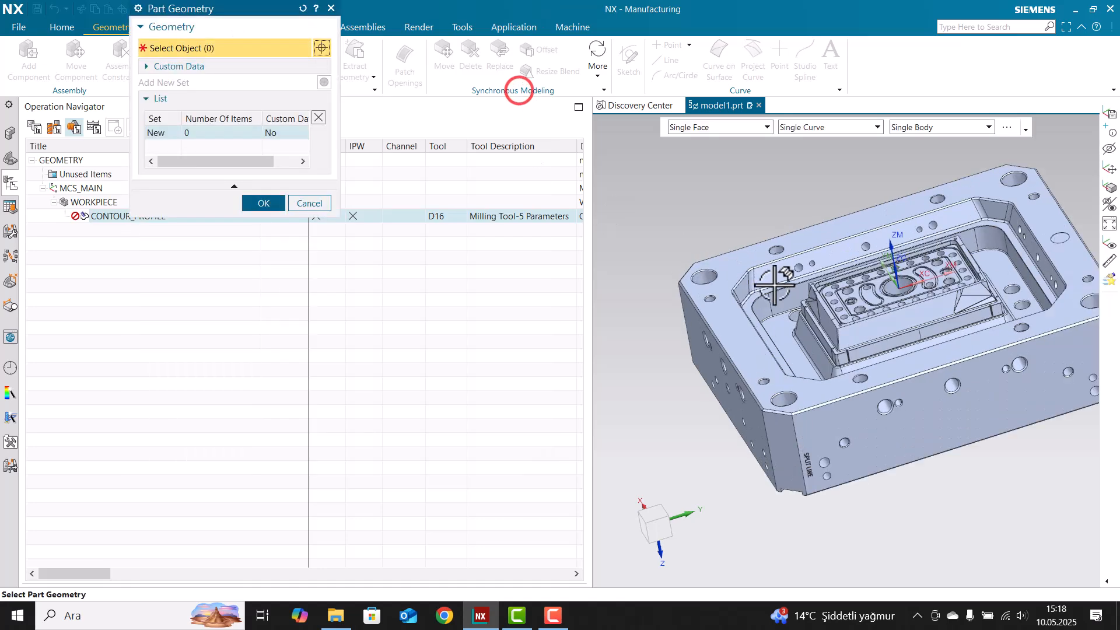
pyautogui.click(746, 280)
pyautogui.click(260, 218)
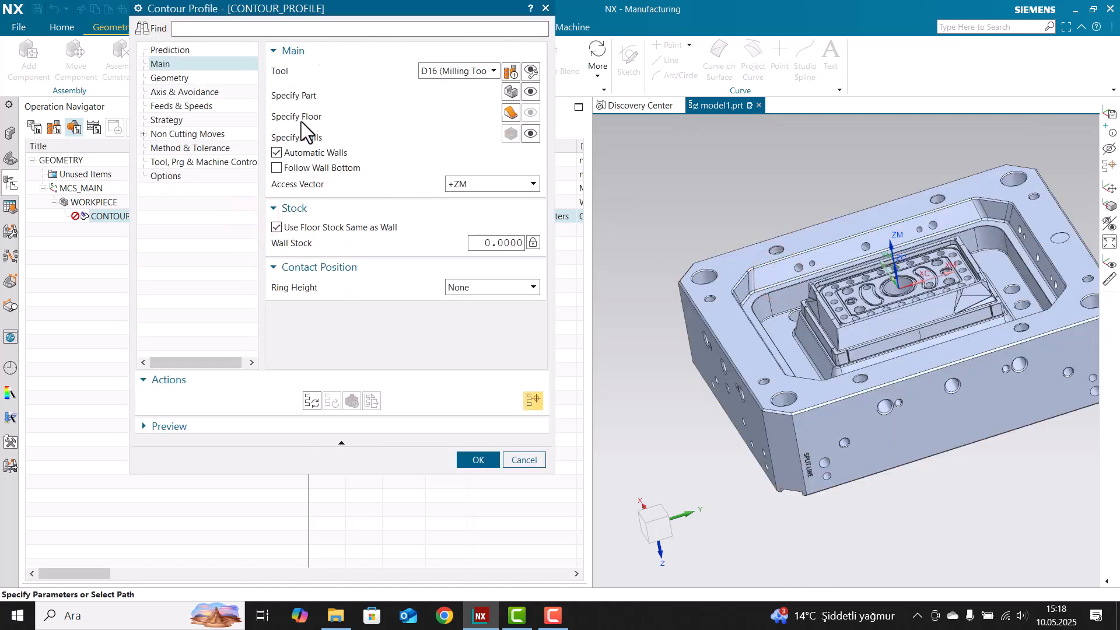
# Specify the ledge face around the cavity as the floor and preview the automatic walls
pyautogui.click(510, 112)
pyautogui.scroll(5, 740, 310)
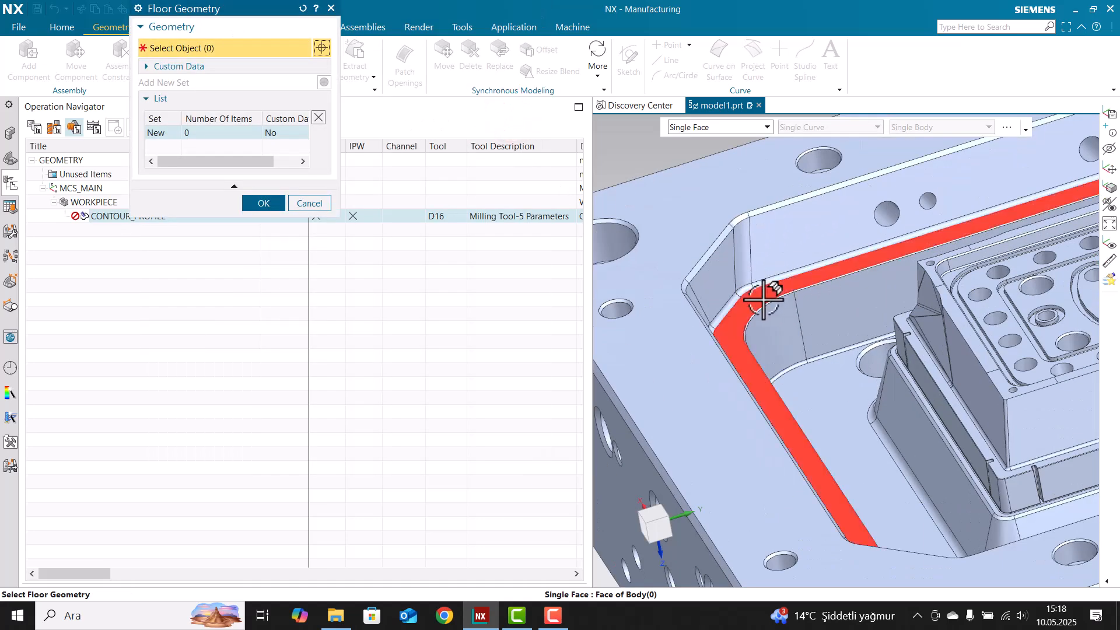
pyautogui.click(764, 300)
pyautogui.scroll(-5, 645, 313)
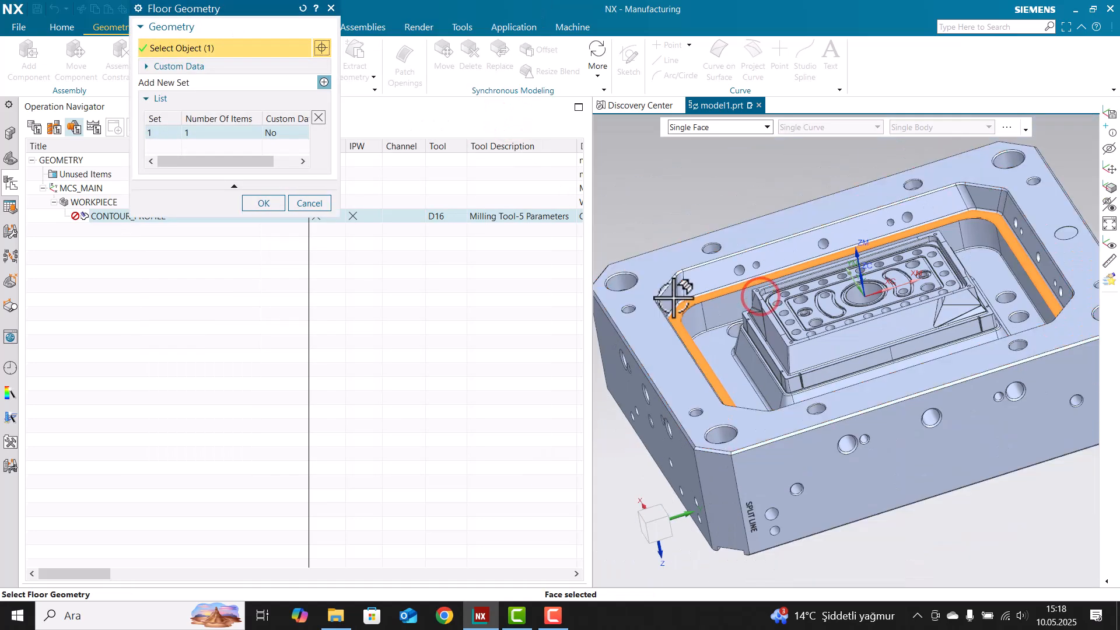
pyautogui.click(262, 205)
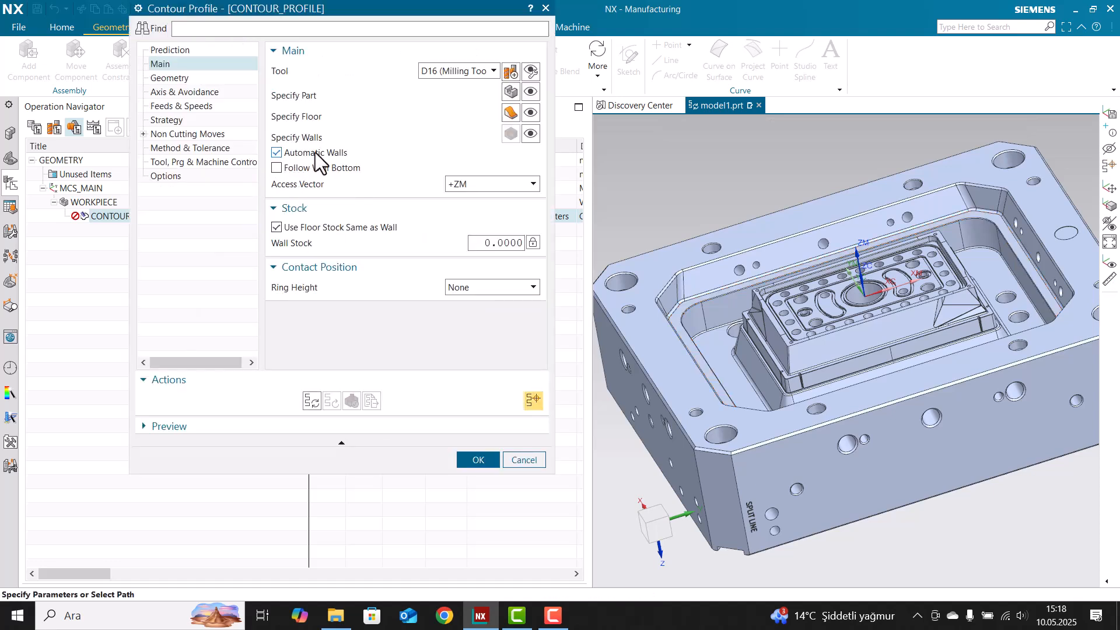
pyautogui.click(530, 134)
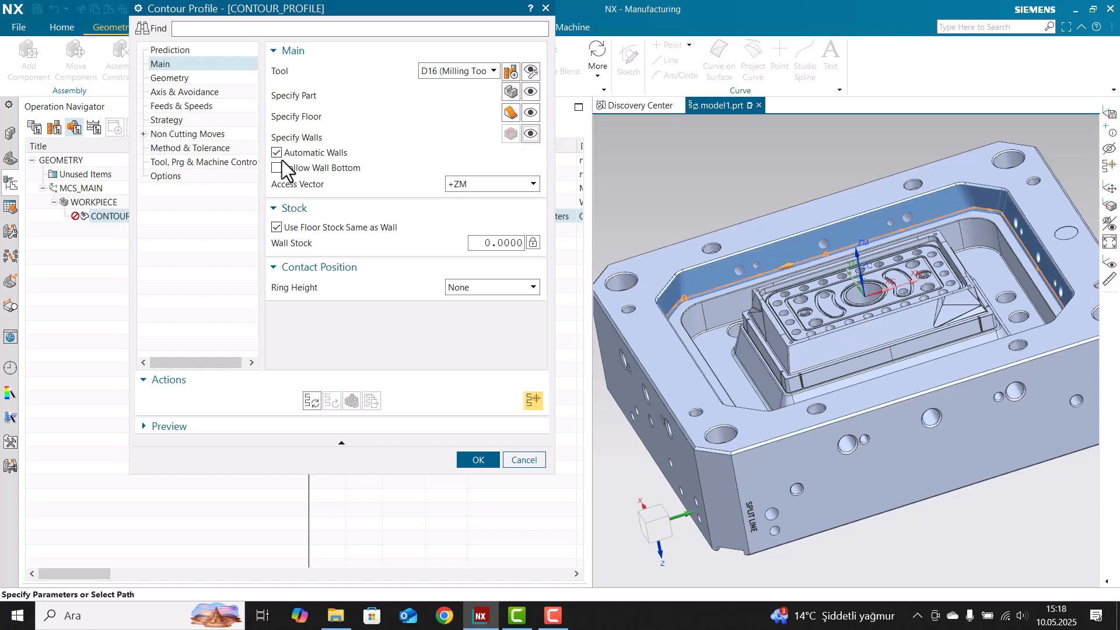
# Turn off Automatic Walls, pick a cavity side wall, then remove that wall set
pyautogui.click(287, 153)
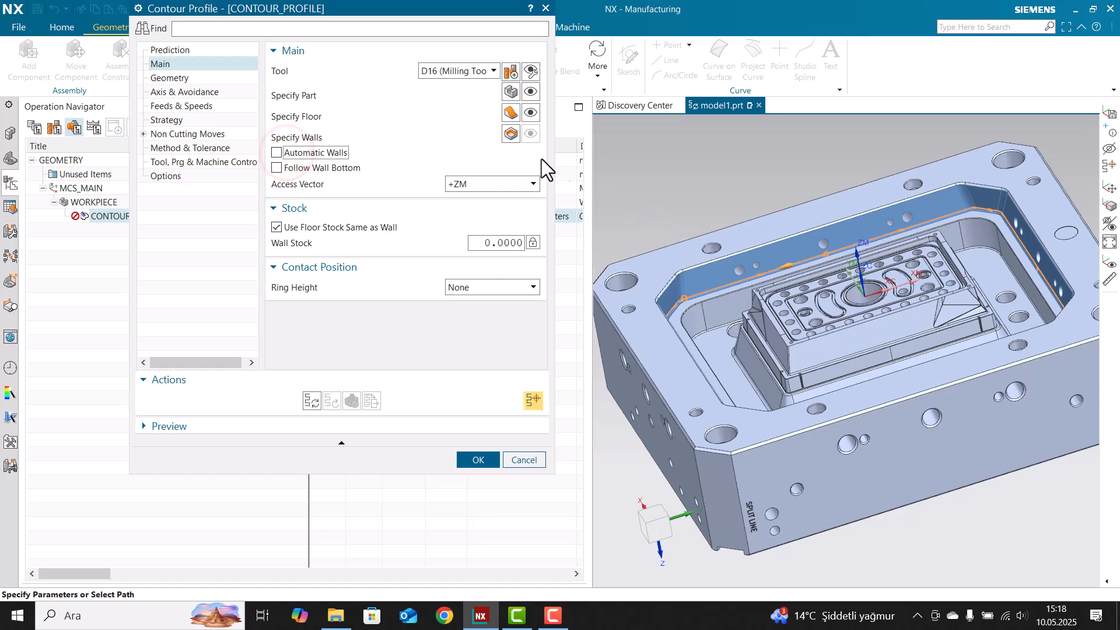
pyautogui.click(511, 134)
pyautogui.click(697, 279)
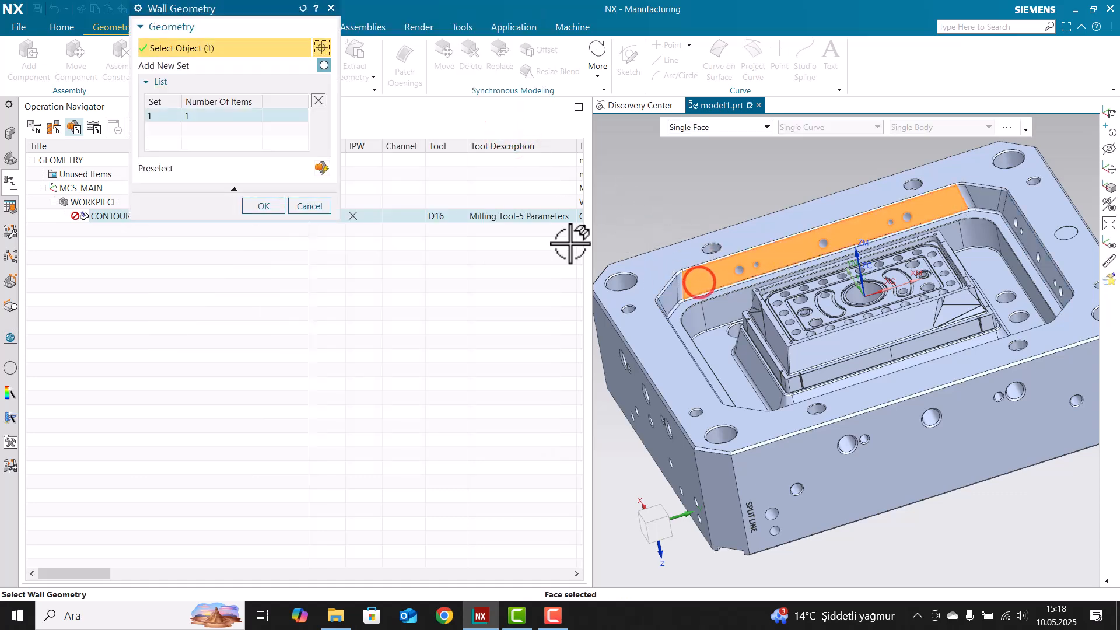
pyautogui.click(318, 100)
pyautogui.click(263, 205)
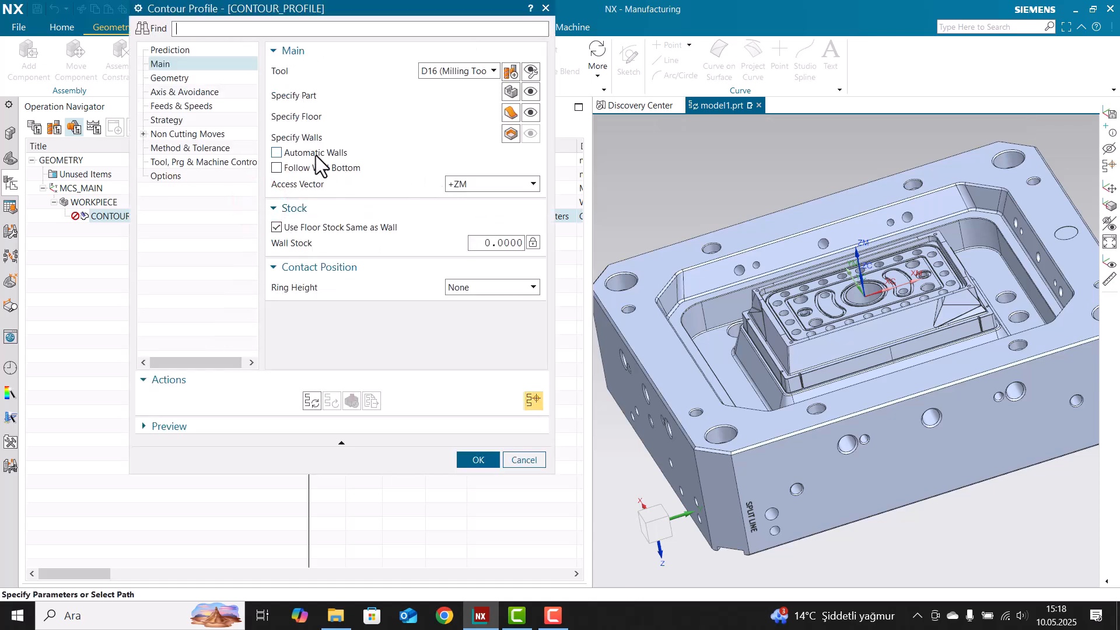
# Re-enable Automatic Walls, check the Access Vector options, and accept the operation
pyautogui.click(316, 154)
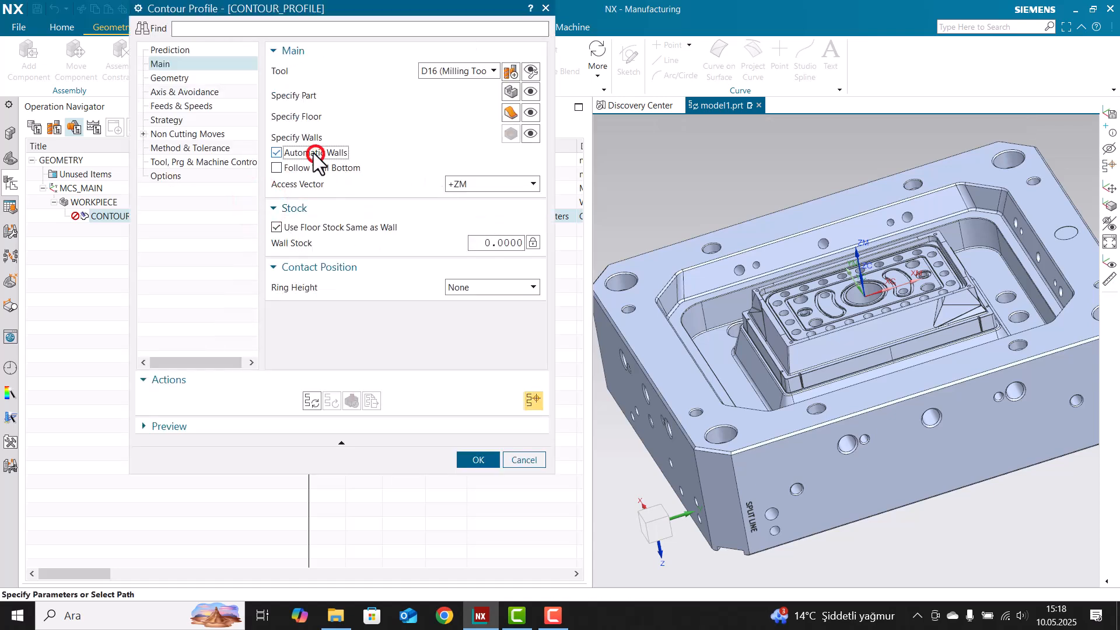
pyautogui.click(532, 134)
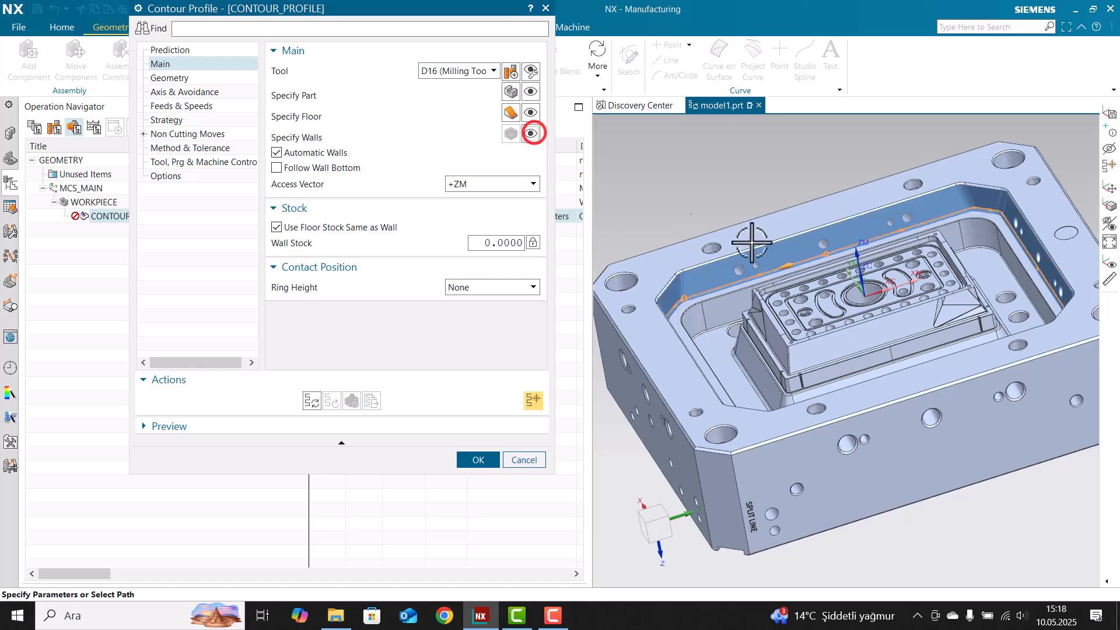
pyautogui.moveTo(828, 221); pyautogui.dragTo(819, 208, button='middle')
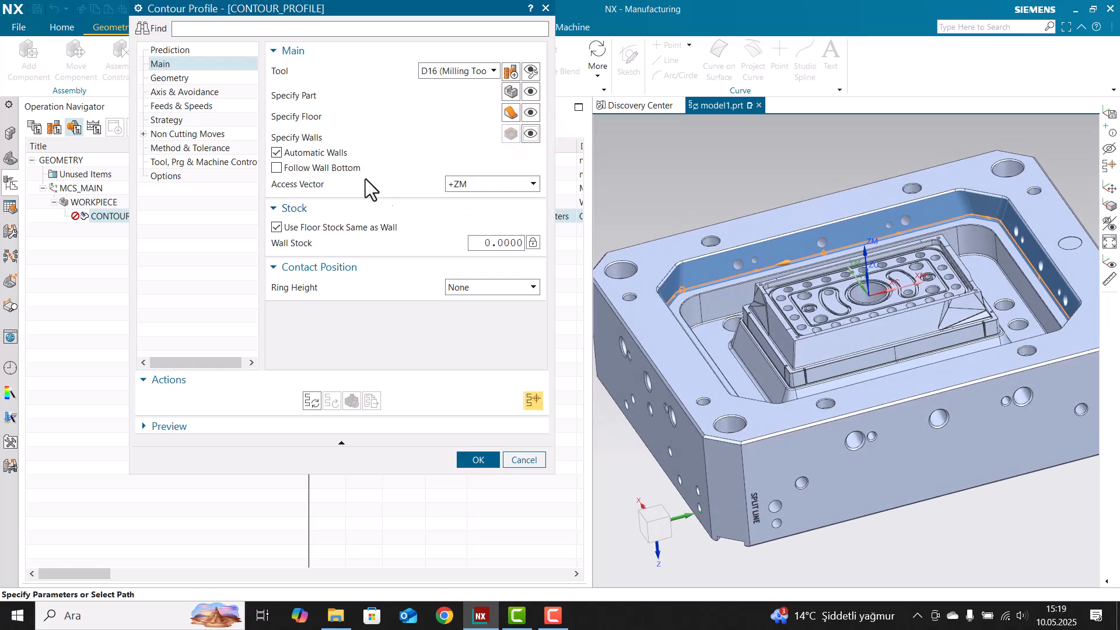
pyautogui.click(466, 182)
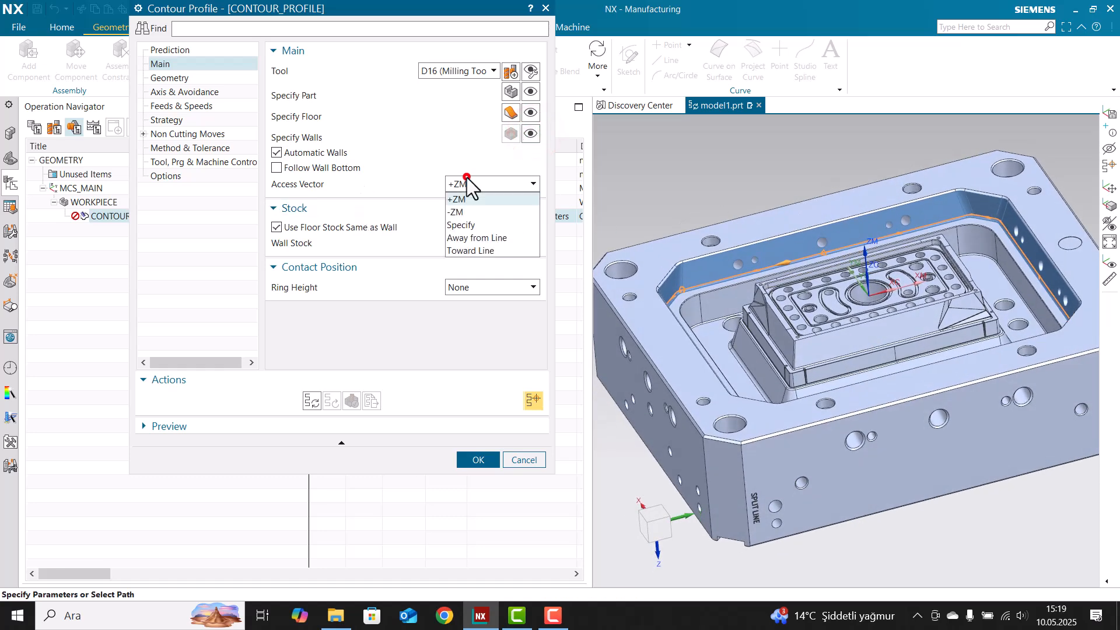
pyautogui.middleClick(860, 353)
pyautogui.moveTo(798, 298); pyautogui.dragTo(876, 294, button='middle')
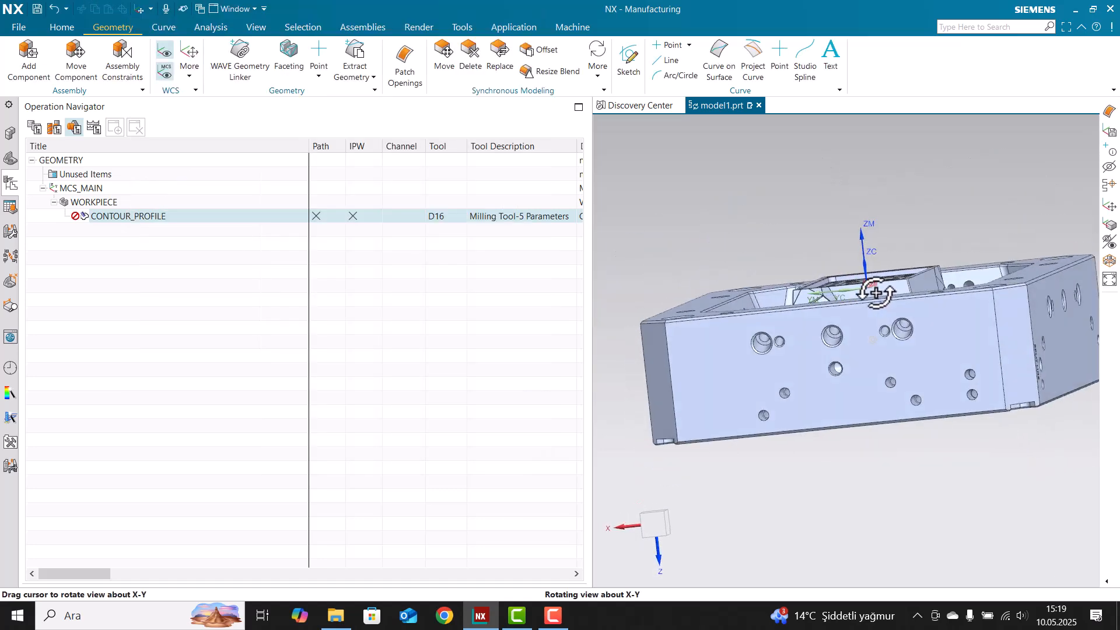
# Reopen CONTOUR_PROFILE, try wall stock 2, and uncheck Use Floor Stock Same as Wall
pyautogui.doubleClick(162, 219)
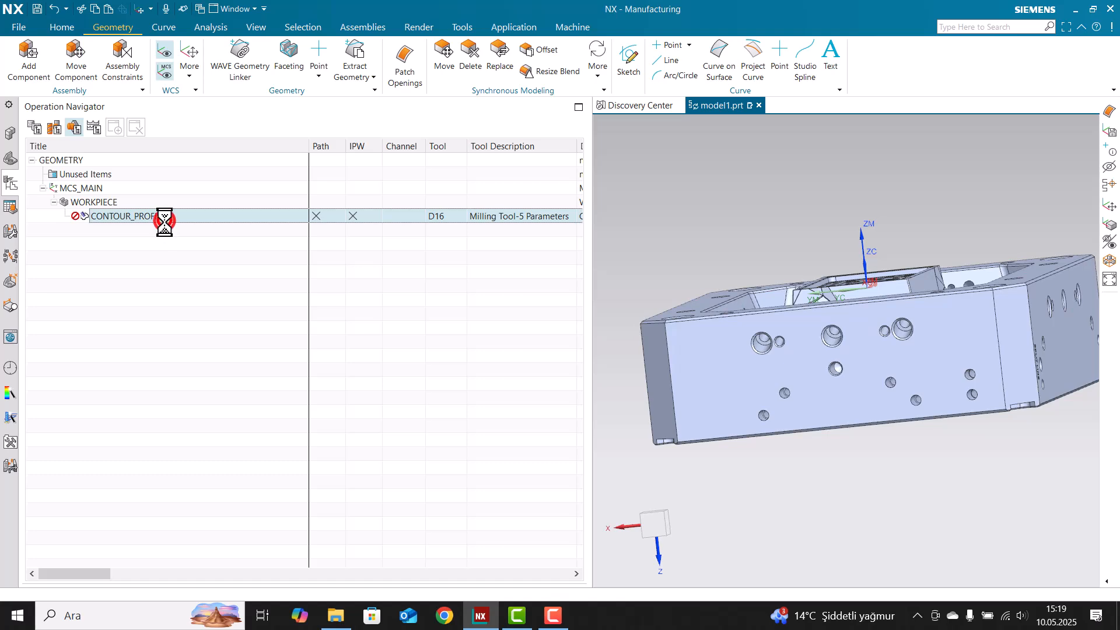
pyautogui.moveTo(842, 320); pyautogui.dragTo(655, 308, button='middle')
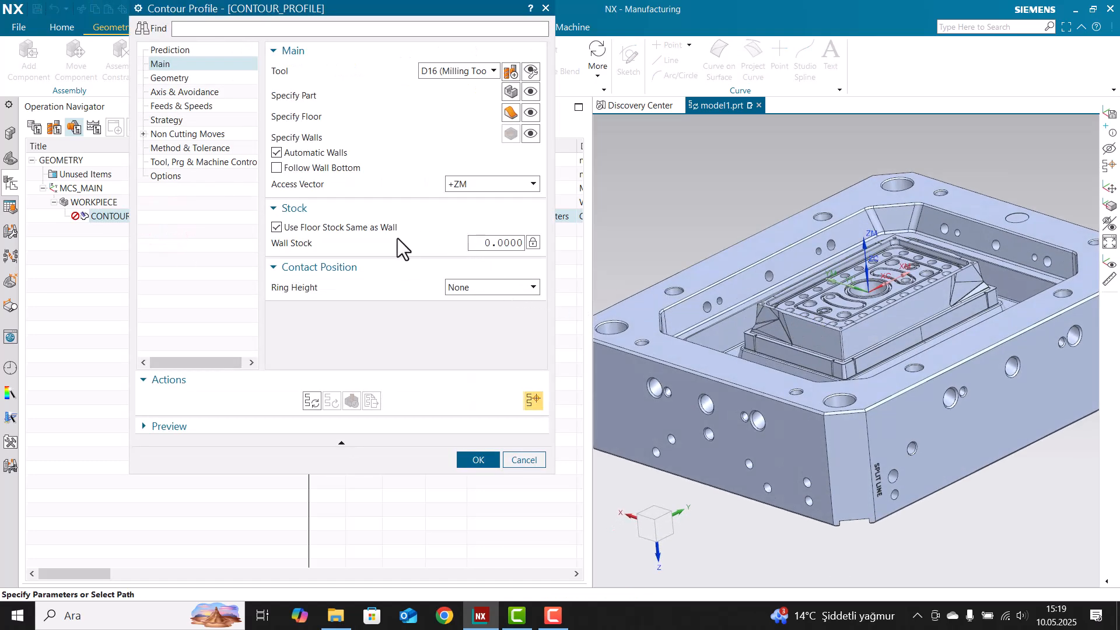
pyautogui.moveTo(351, 228)
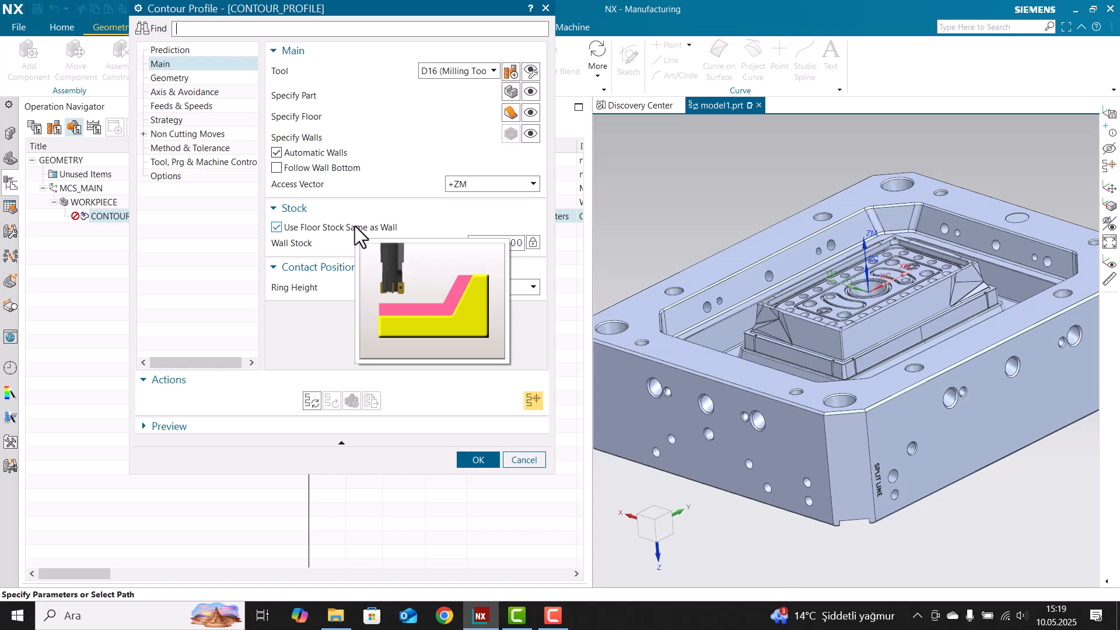
pyautogui.click(502, 242)
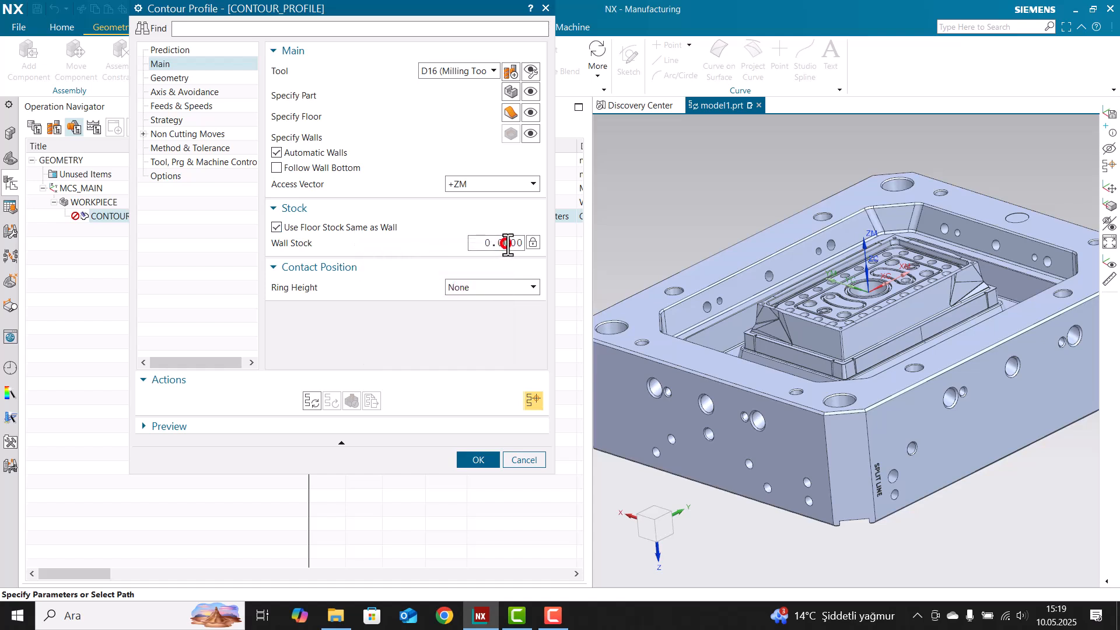
pyautogui.doubleClick(501, 241)
pyautogui.write('2')
pyautogui.moveTo(324, 229)
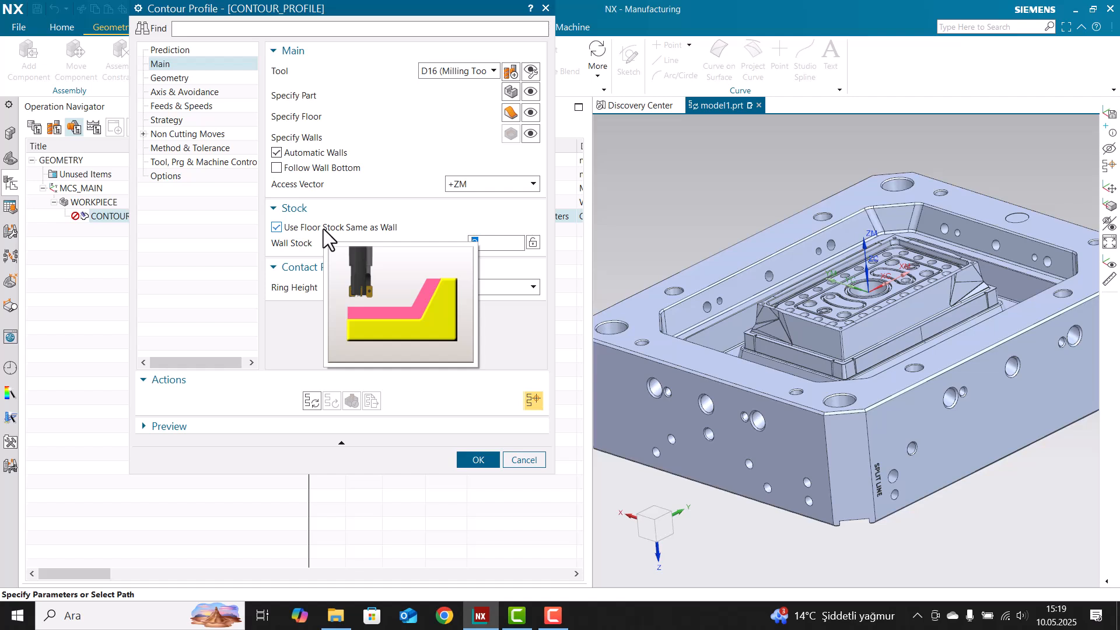
pyautogui.click(320, 226)
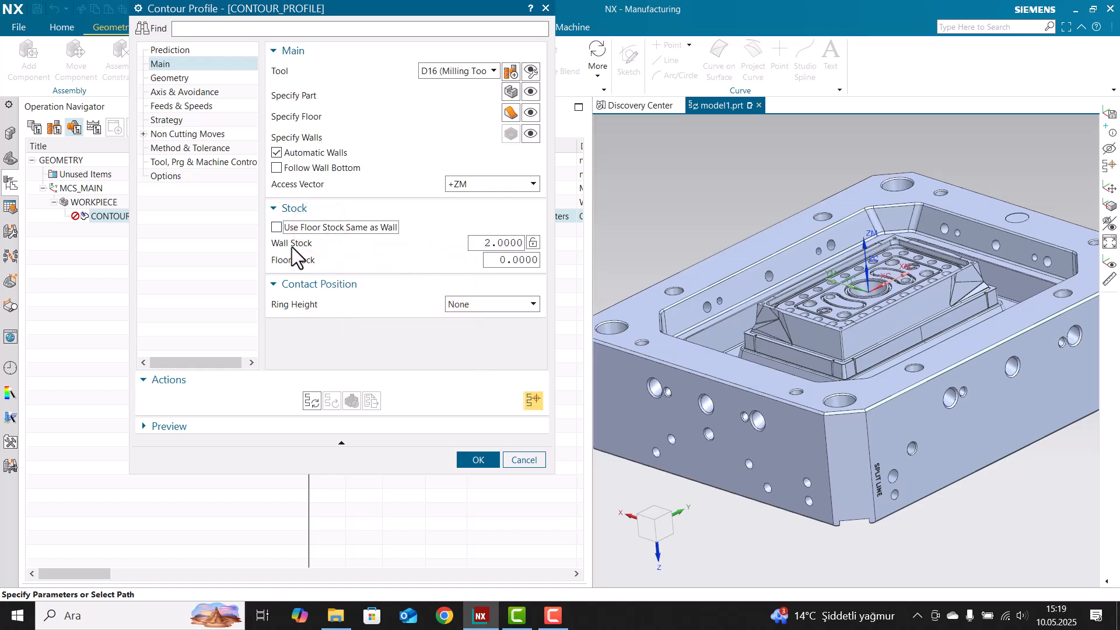
# Reset wall stock to 0, make floor stock match the wall, and keep ring height None
pyautogui.moveTo(290, 243)
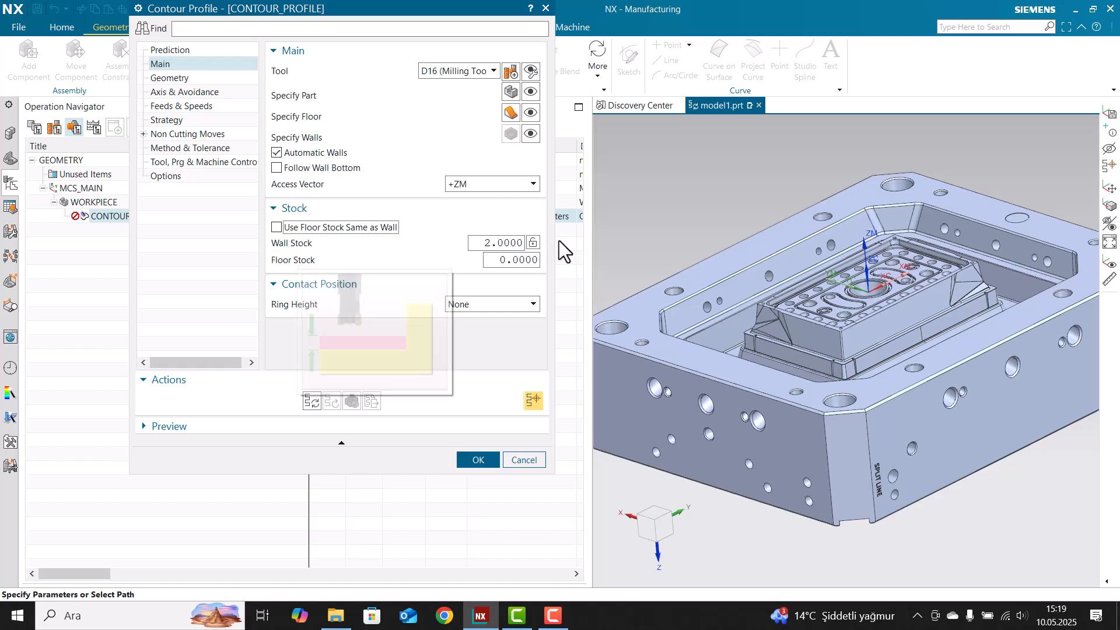
pyautogui.doubleClick(496, 242)
pyautogui.write('0')
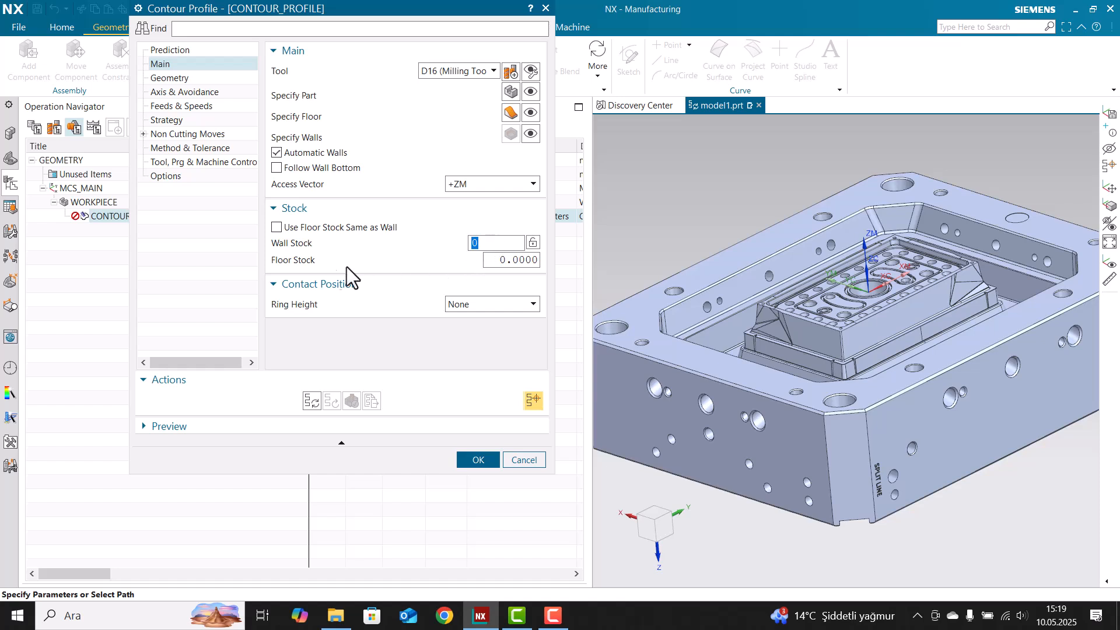
pyautogui.click(320, 231)
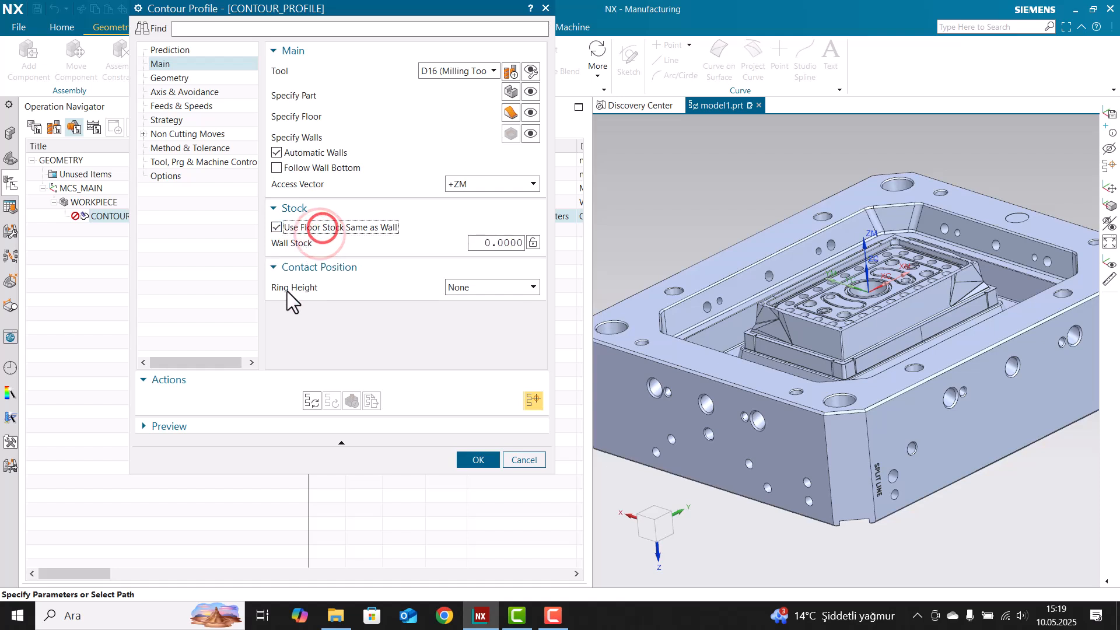
pyautogui.click(490, 287)
pyautogui.click(478, 297)
pyautogui.click(451, 270)
pyautogui.click(451, 270)
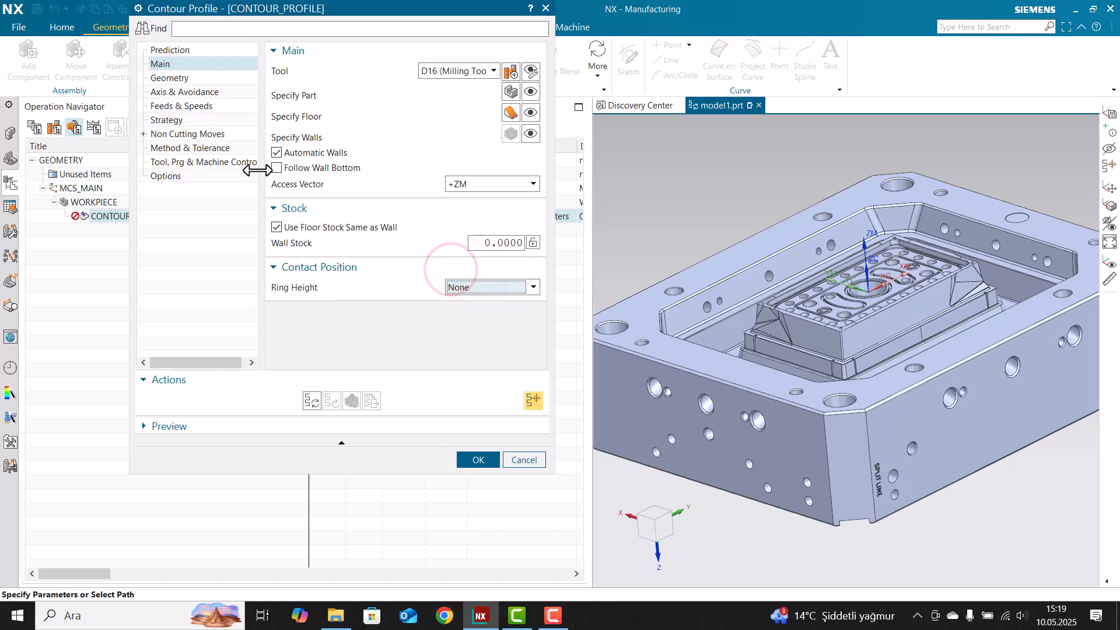
pyautogui.click(175, 77)
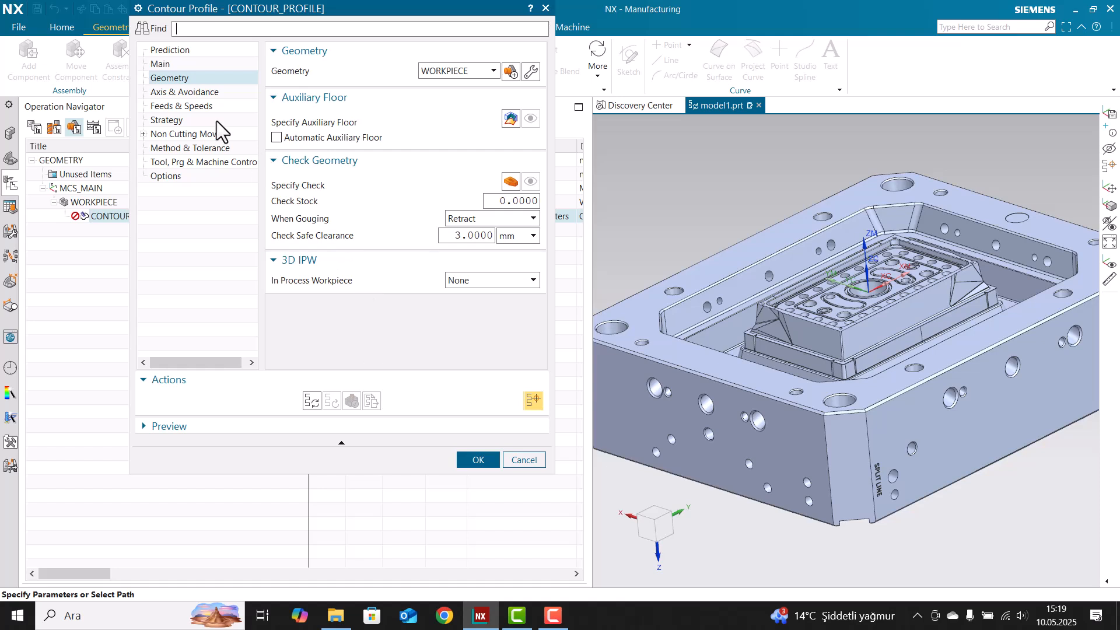
# Review the Axis & Avoidance tool axis options and keep the tool axis on Automatic
pyautogui.click(185, 92)
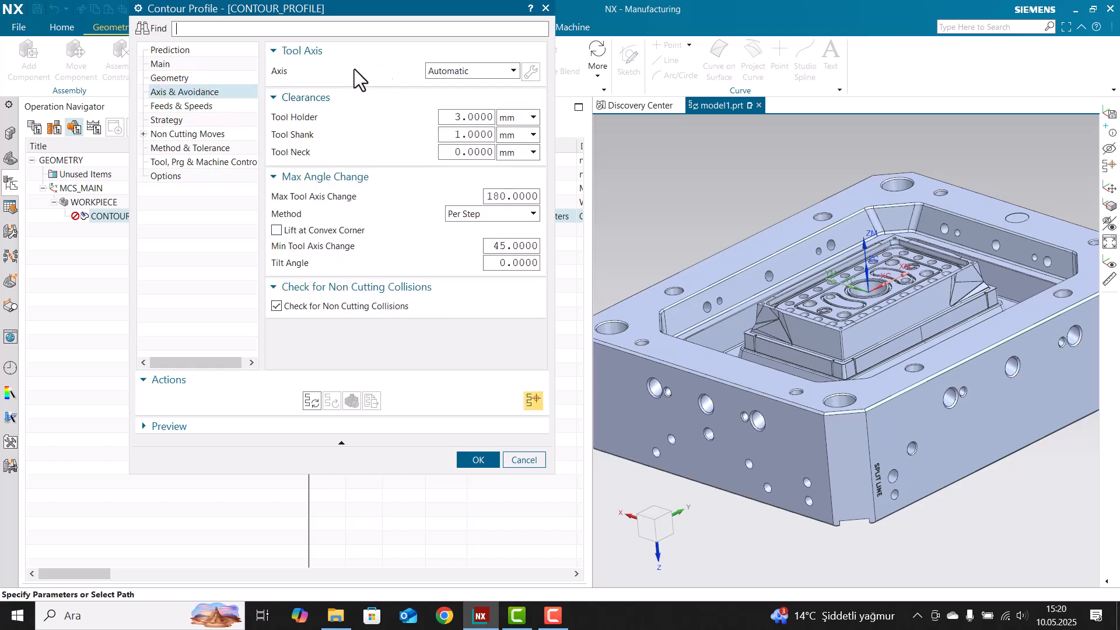
pyautogui.click(443, 71)
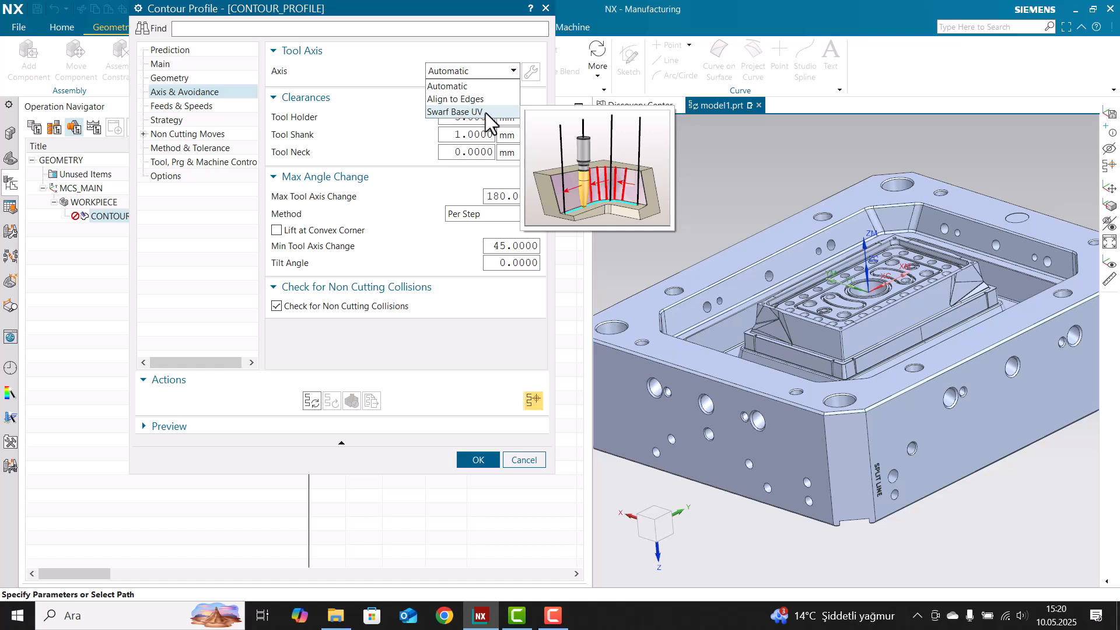
pyautogui.click(457, 71)
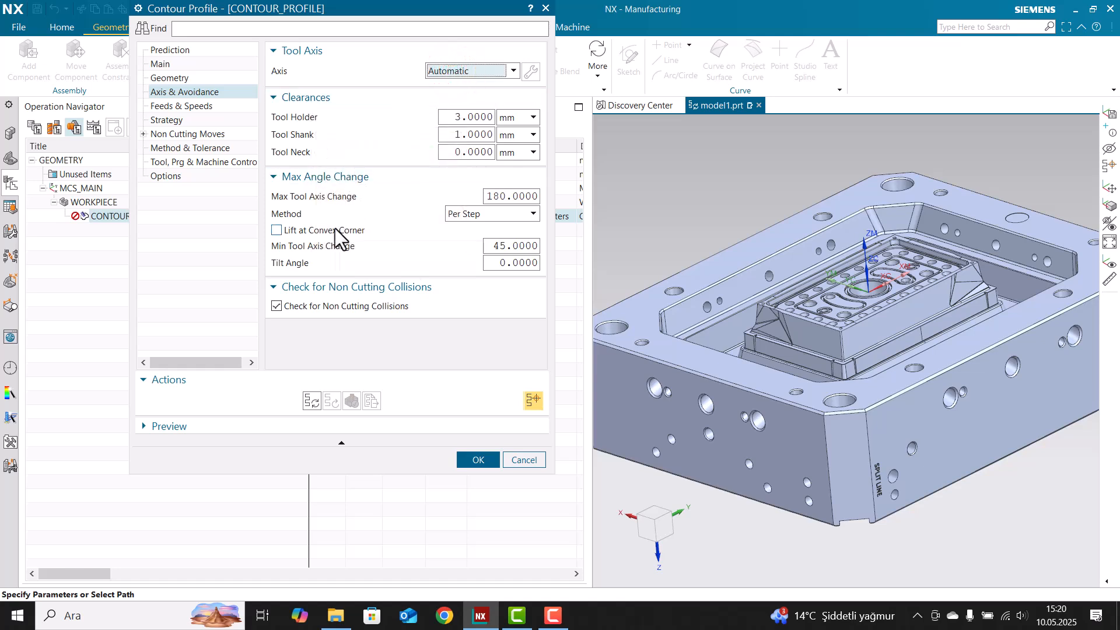
pyautogui.click(178, 106)
# Change the cut feed from 250 to 400 mmpm at 1000 rpm and generate the toolpath
pyautogui.doubleClick(476, 167)
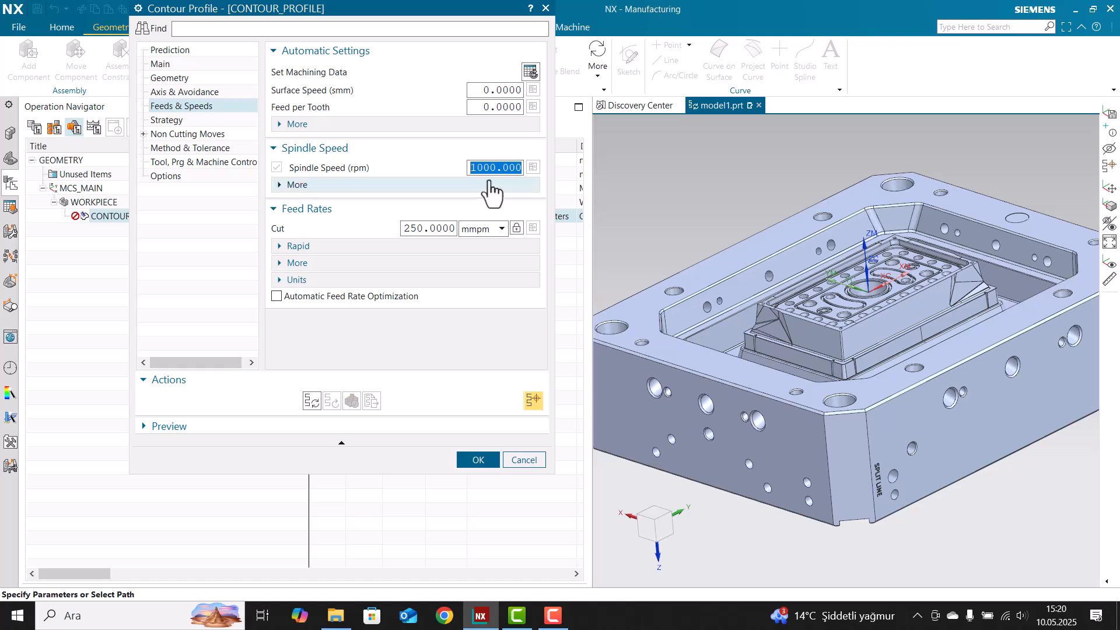
pyautogui.doubleClick(441, 228)
pyautogui.write('4')
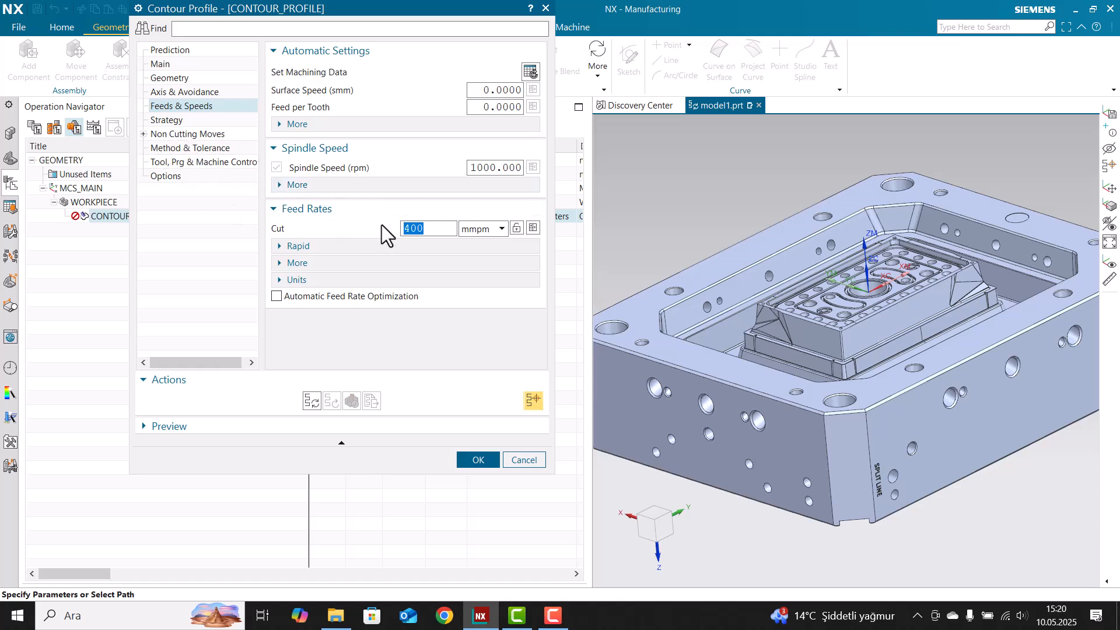
pyautogui.click(311, 400)
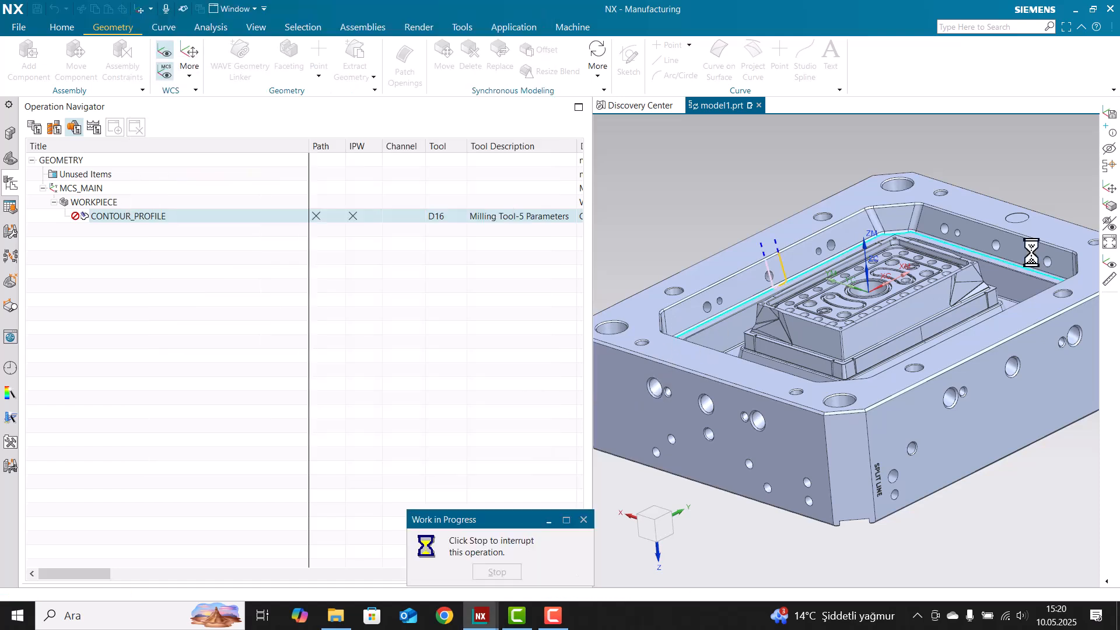
# Replay the generated contour toolpath at animation speed 4
pyautogui.moveTo(778, 289); pyautogui.dragTo(810, 274, button='middle')
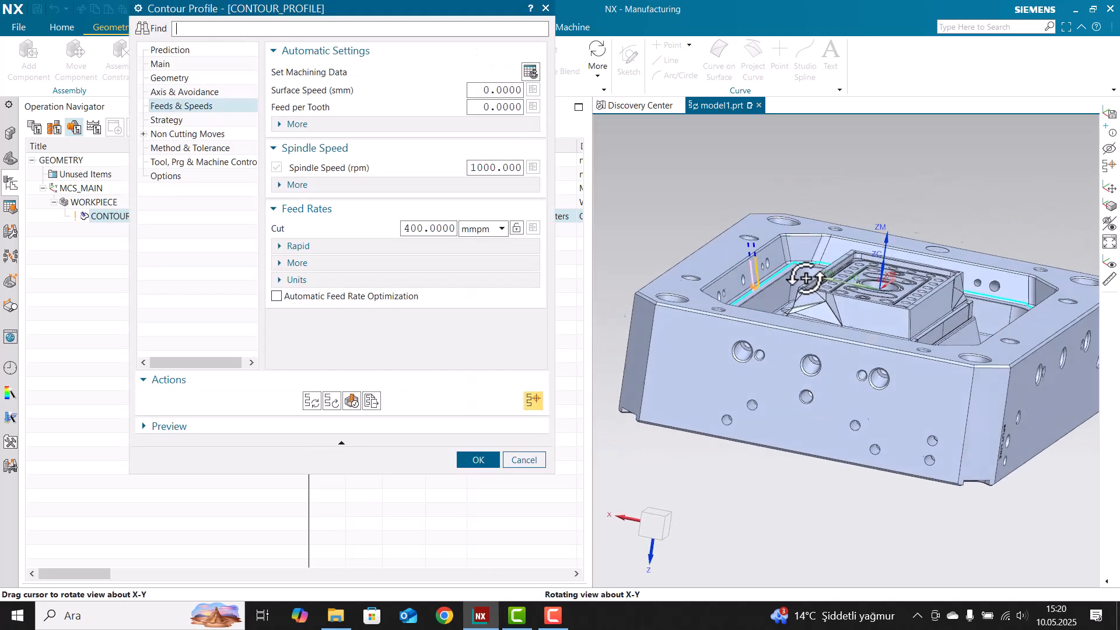
pyautogui.click(332, 401)
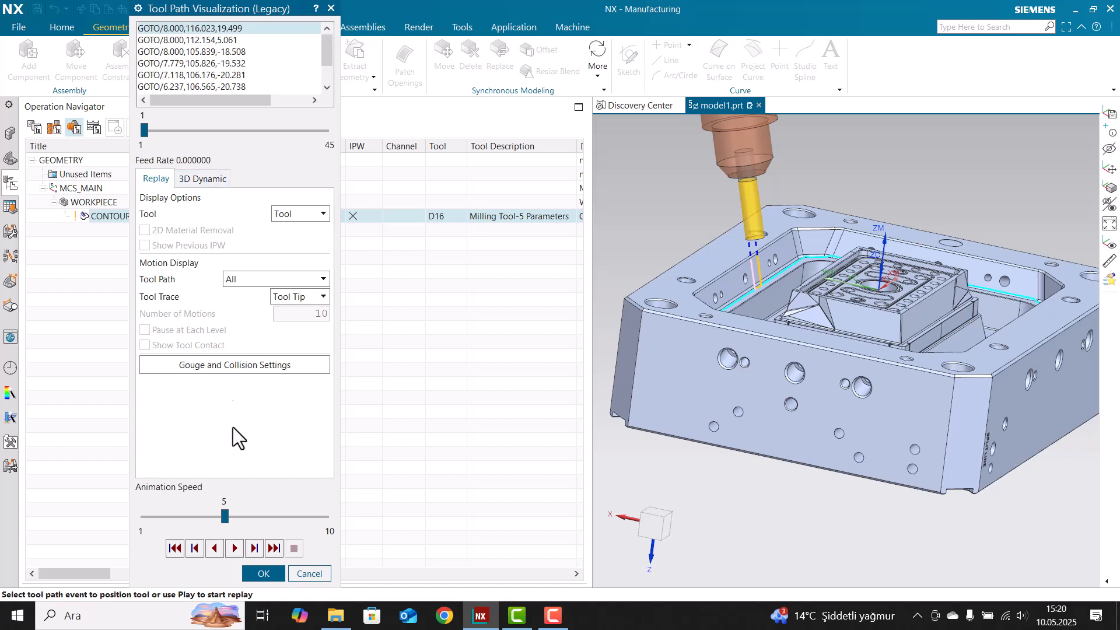
pyautogui.moveTo(751, 367); pyautogui.dragTo(773, 300, button='middle')
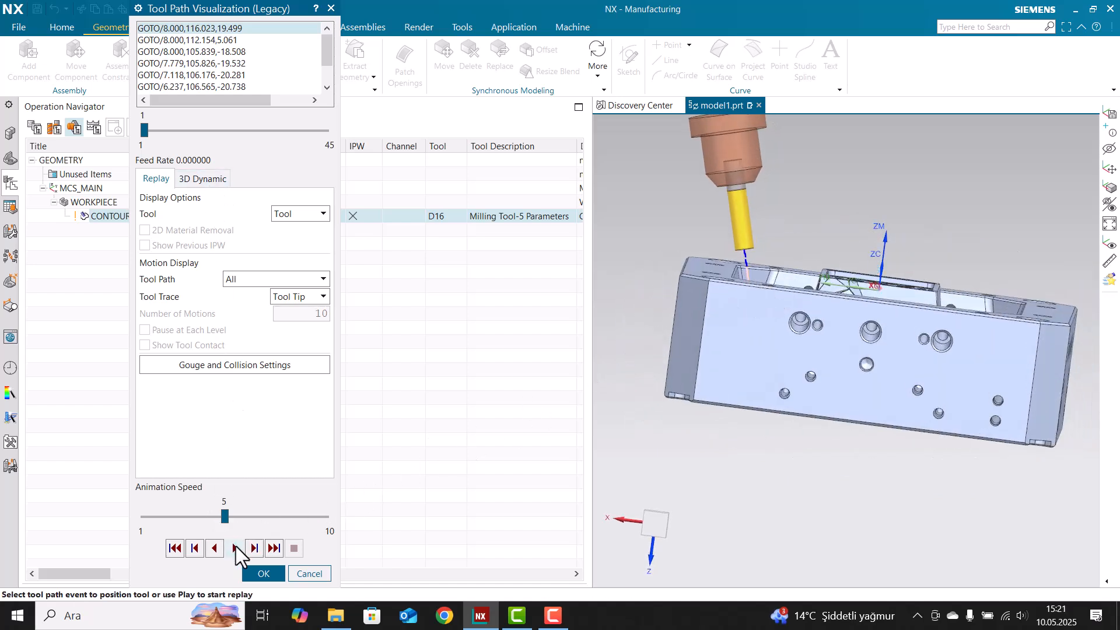
pyautogui.click(234, 547)
pyautogui.click(202, 515)
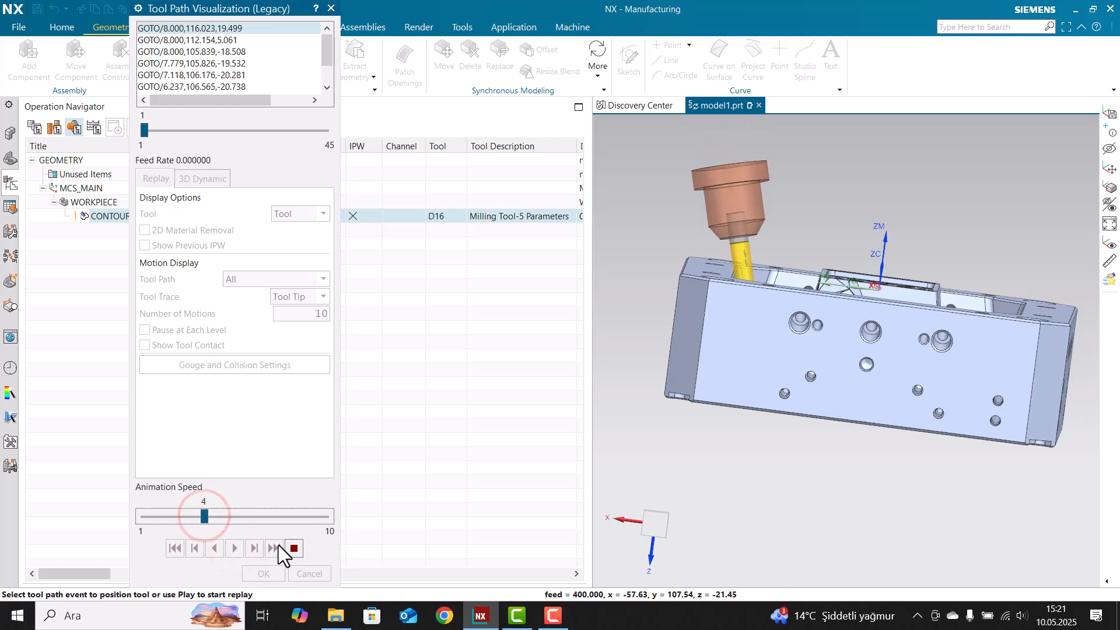
pyautogui.moveTo(818, 455); pyautogui.dragTo(859, 350, button='middle')
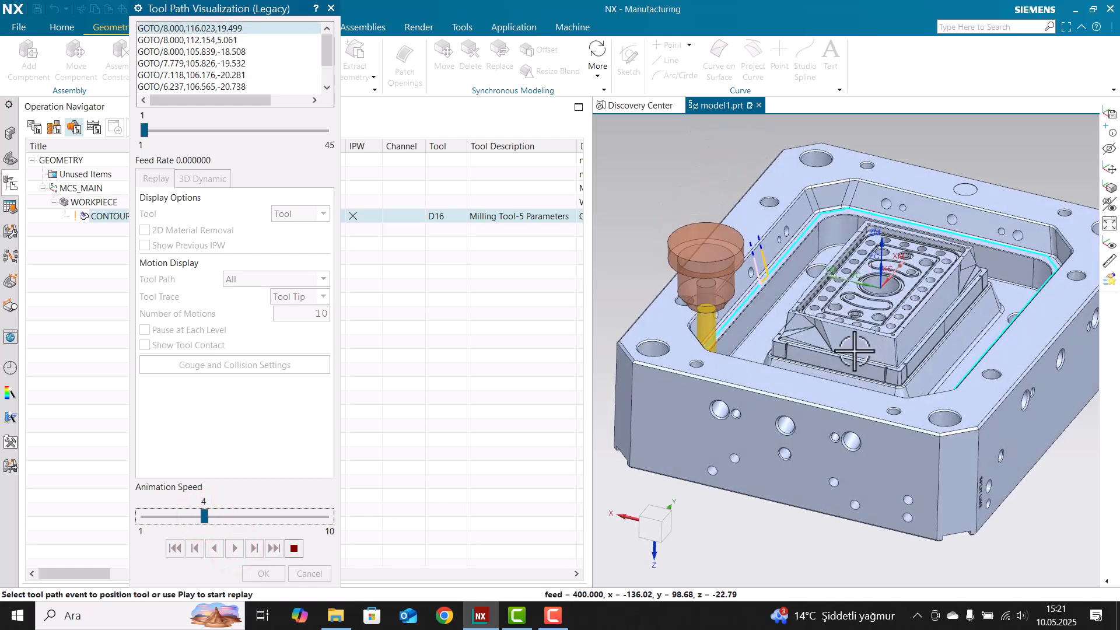
pyautogui.moveTo(782, 368); pyautogui.dragTo(856, 362, button='middle')
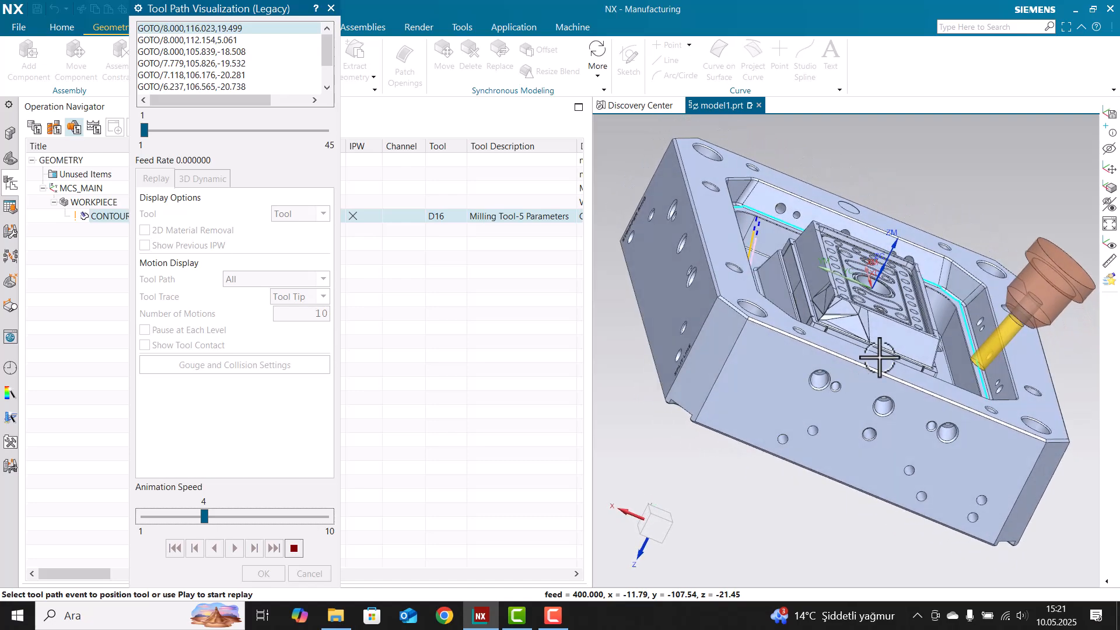
# Orbit and zoom around the mould pocket to inspect the replayed toolpath
pyautogui.scroll(4, 968, 347)
pyautogui.scroll(-3, 965, 344)
pyautogui.moveTo(963, 338); pyautogui.dragTo(920, 333, button='middle')
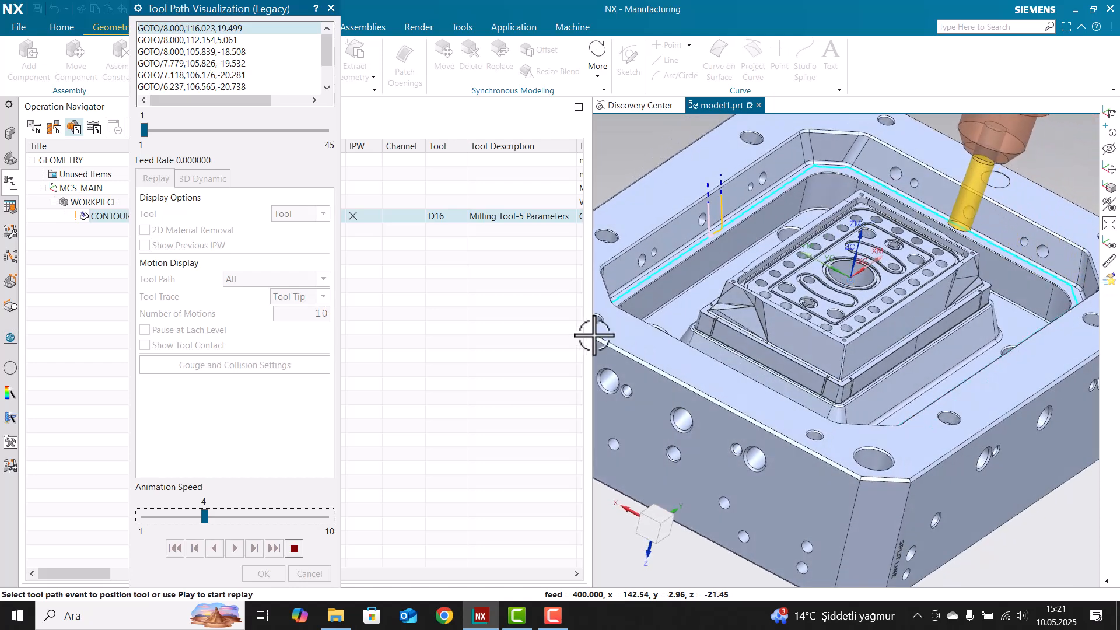
pyautogui.scroll(-3, 953, 242)
pyautogui.moveTo(950, 242); pyautogui.dragTo(910, 225, button='middle')
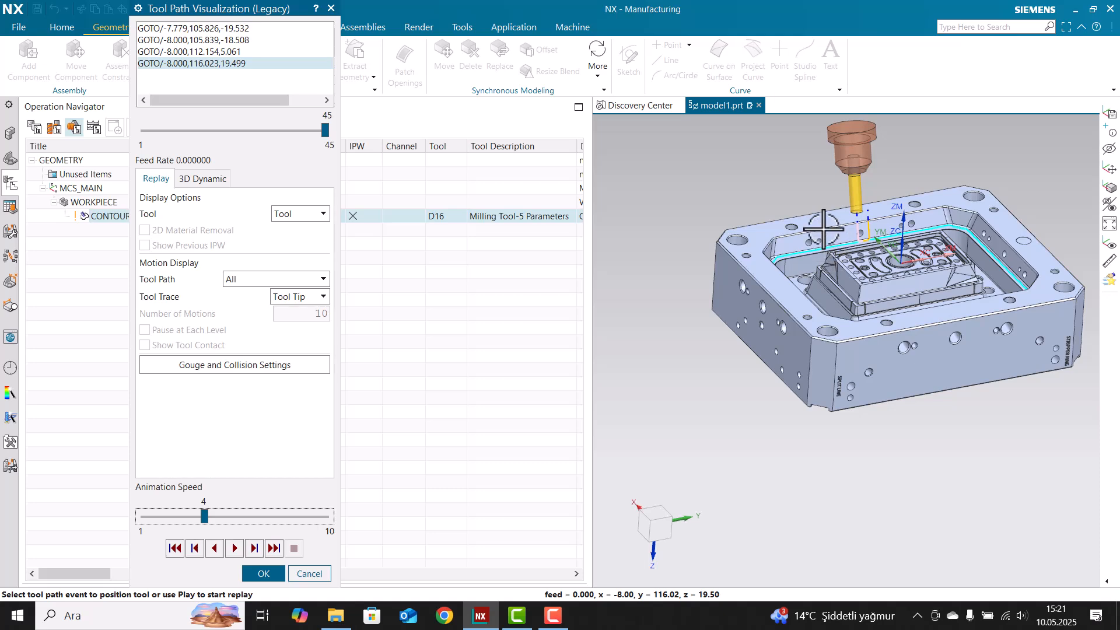
pyautogui.moveTo(804, 291); pyautogui.dragTo(765, 317, button='middle')
pyautogui.scroll(3, 826, 238)
pyautogui.moveTo(840, 254); pyautogui.dragTo(871, 219, button='middle')
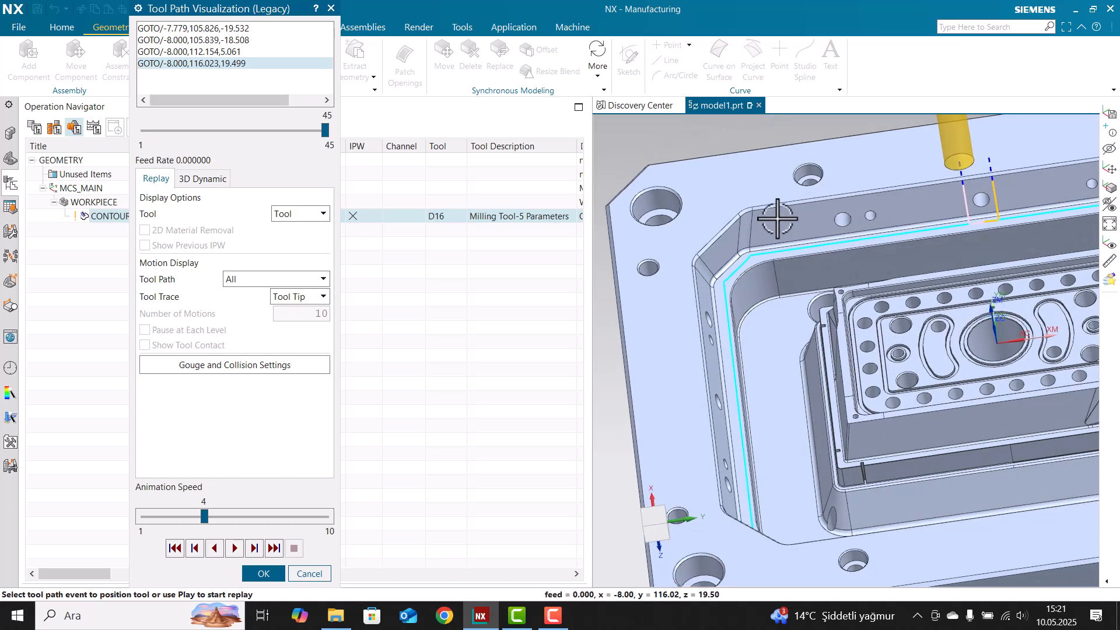
pyautogui.scroll(-4, 782, 276)
pyautogui.moveTo(782, 276); pyautogui.dragTo(807, 247, button='middle')
pyautogui.scroll(1, 811, 247)
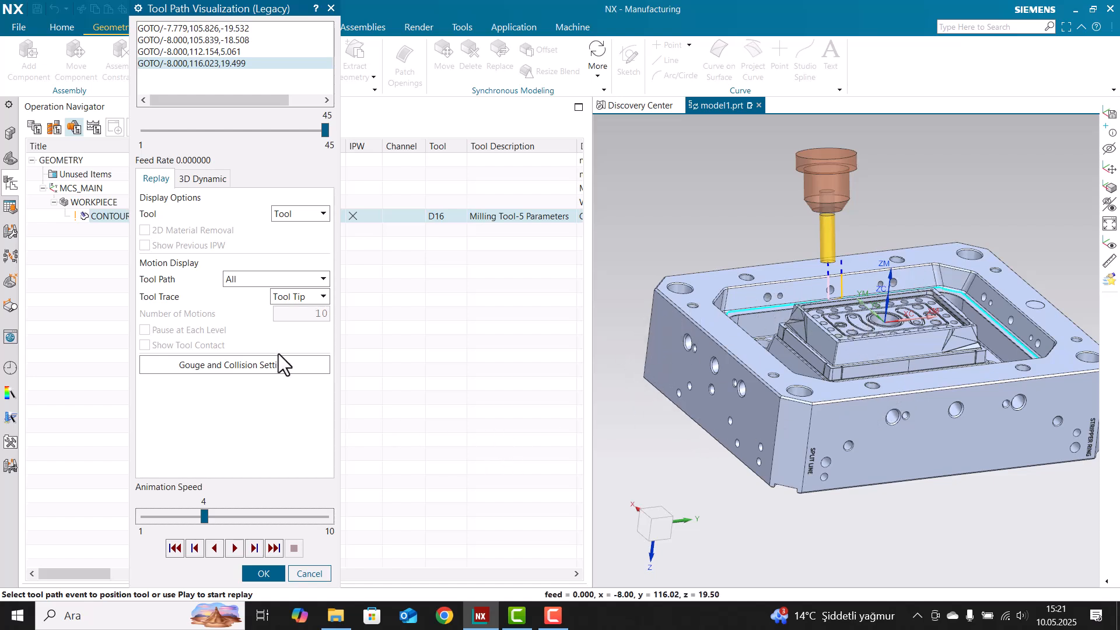
# Close the replay, accept the Contour Profile operation, and reopen CONTOUR_PROFILE for editing
pyautogui.click(261, 570)
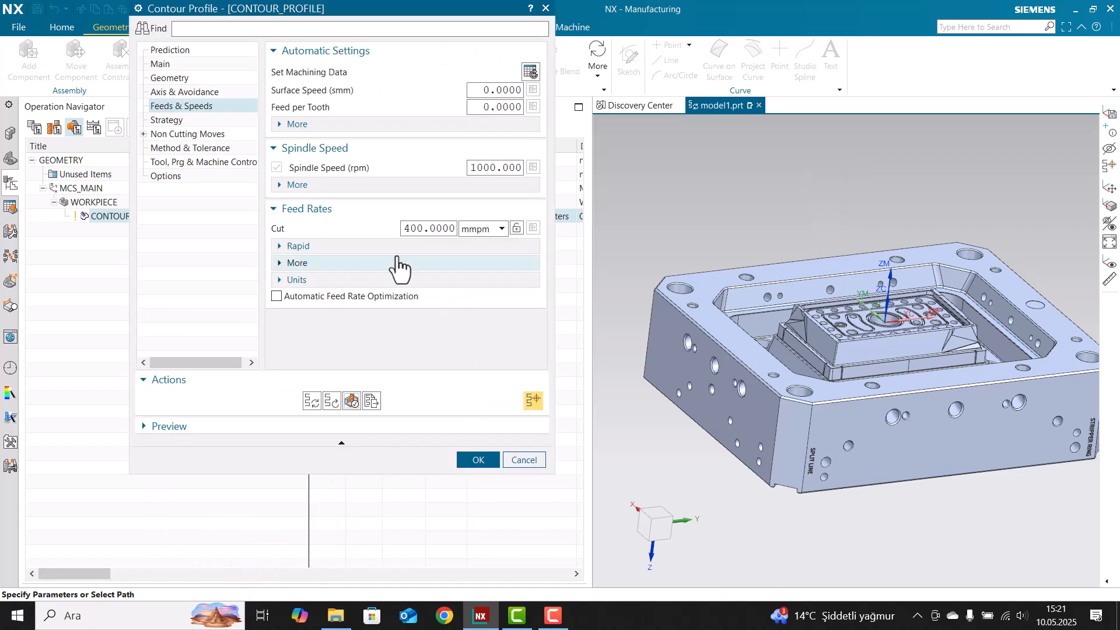
pyautogui.middleClick(302, 335)
pyautogui.click(297, 291)
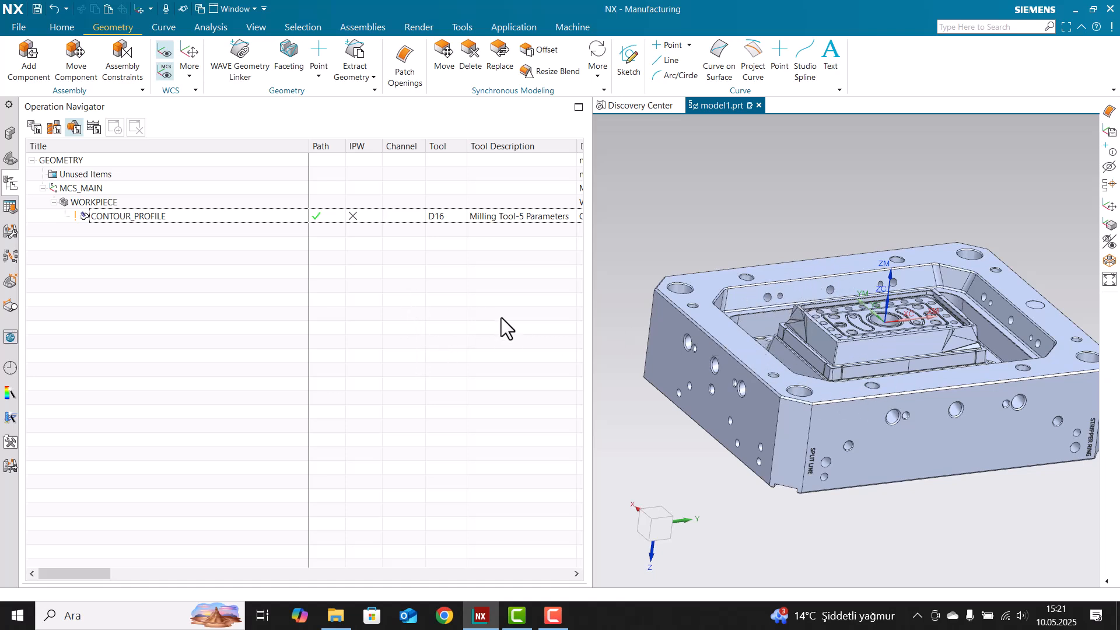
pyautogui.doubleClick(418, 216)
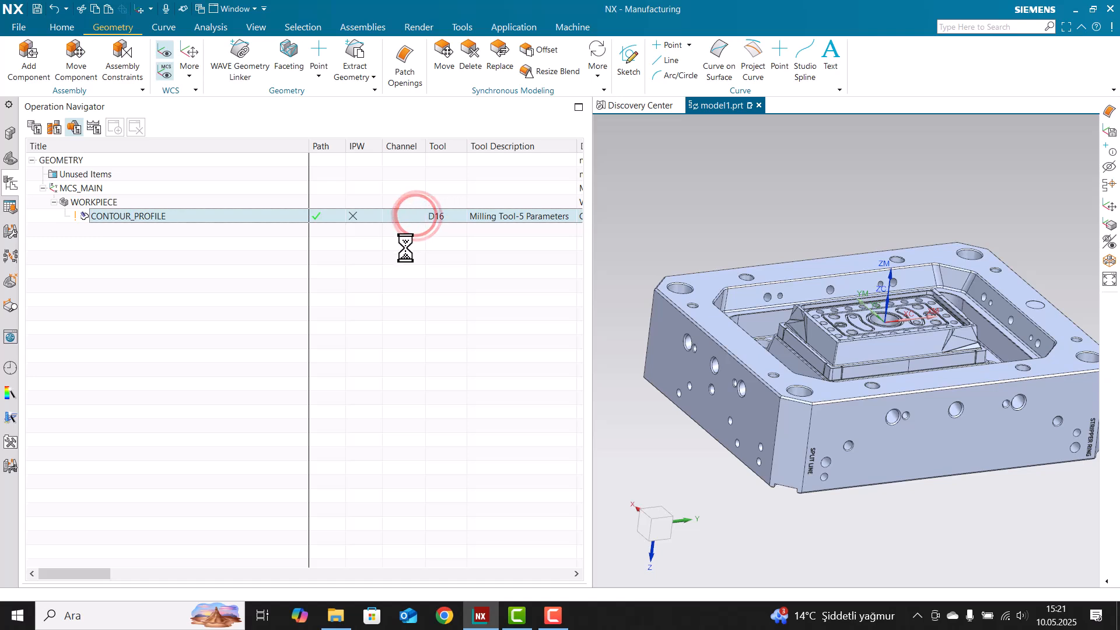
# Enable Multiple Side Passes in the Strategy settings
pyautogui.click(174, 117)
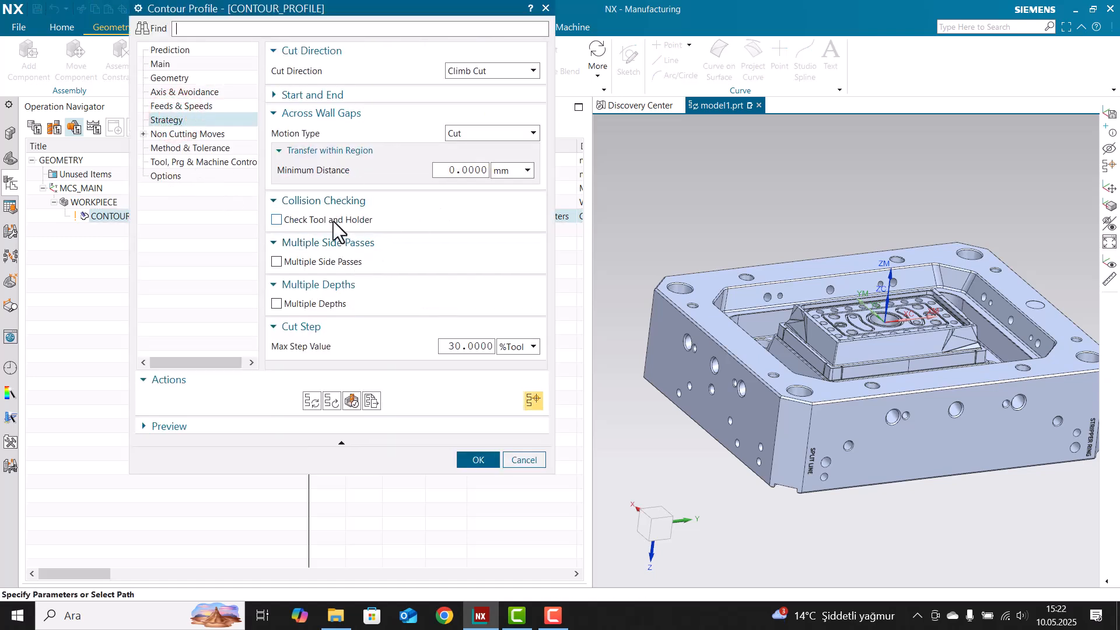
pyautogui.click(331, 261)
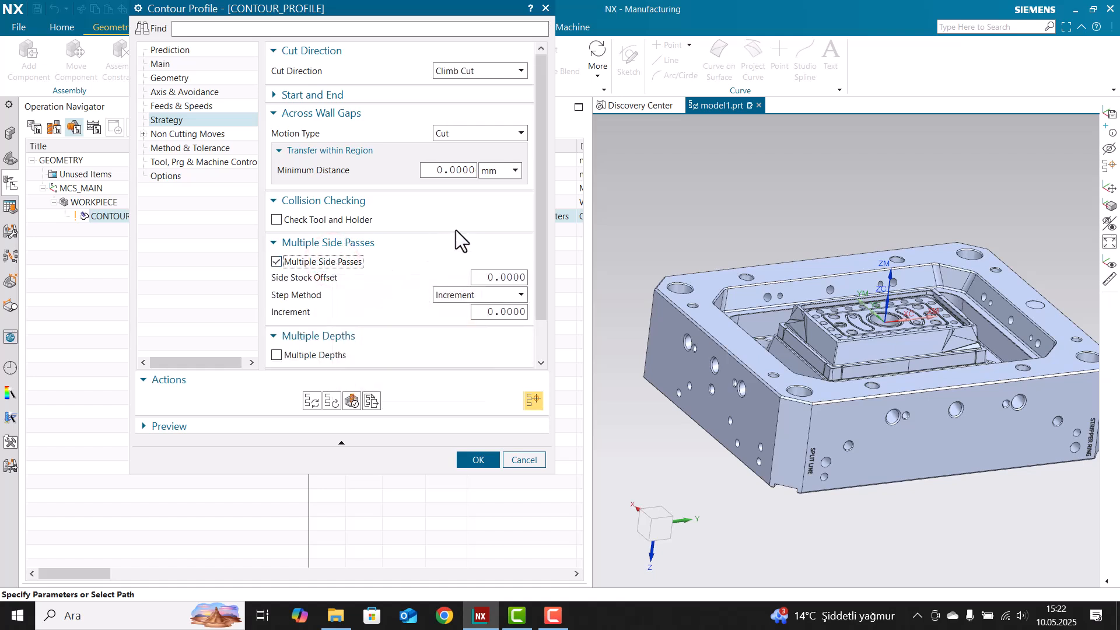
pyautogui.scroll(-1, 423, 250)
pyautogui.click(325, 217)
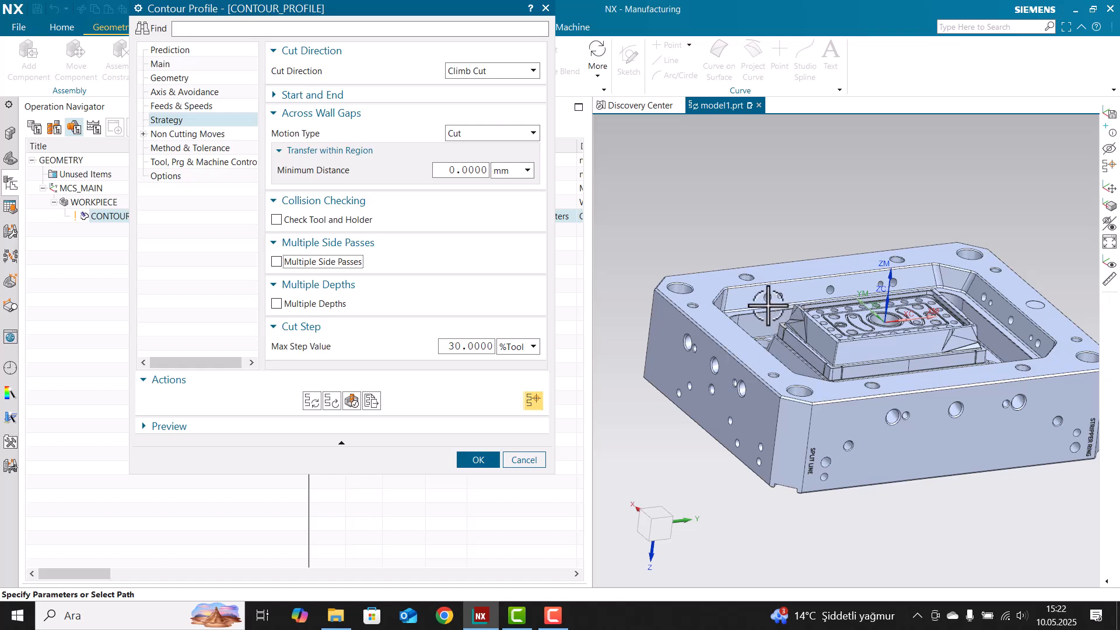
pyautogui.click(322, 263)
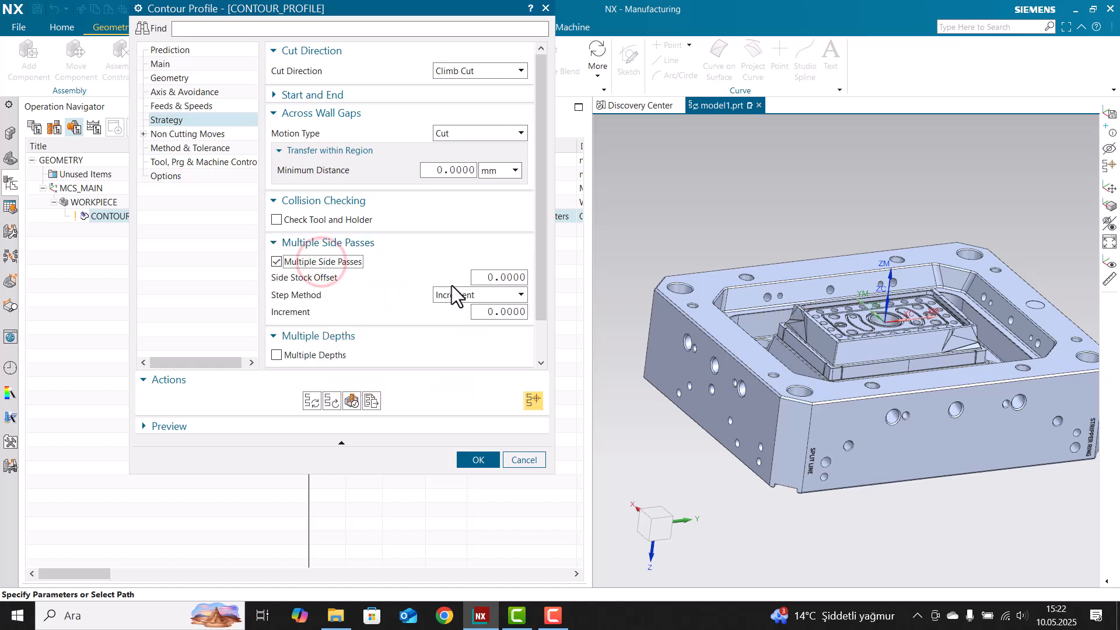
# Set side stock offset 0.7 and increment 0.2, then generate the toolpath
pyautogui.moveTo(511, 295)
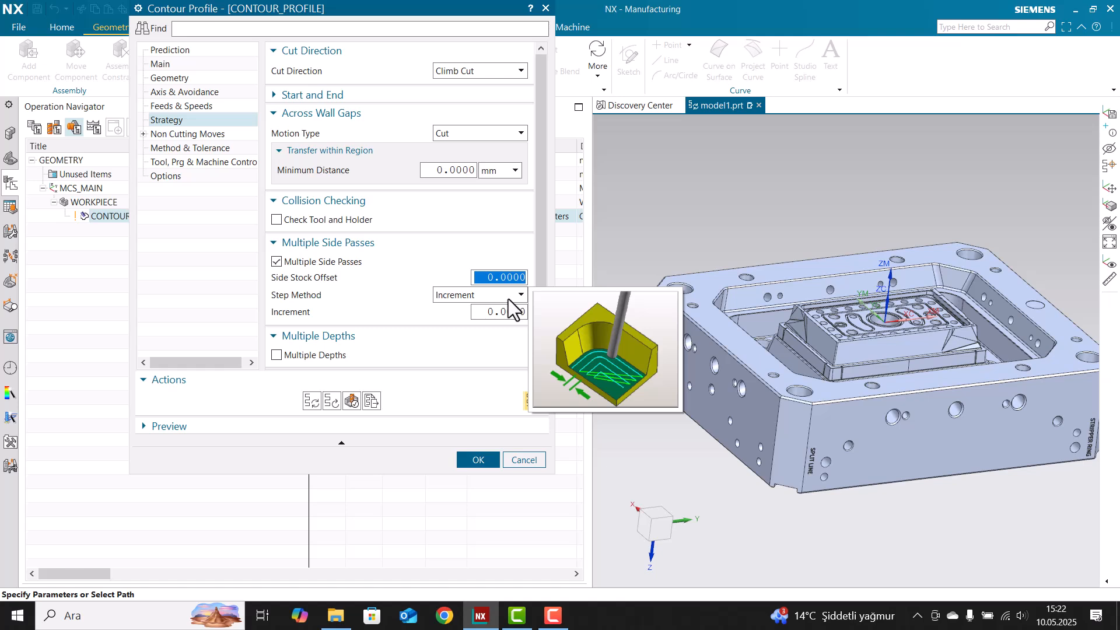
pyautogui.write('0')
pyautogui.click(498, 314)
pyautogui.write('0.')
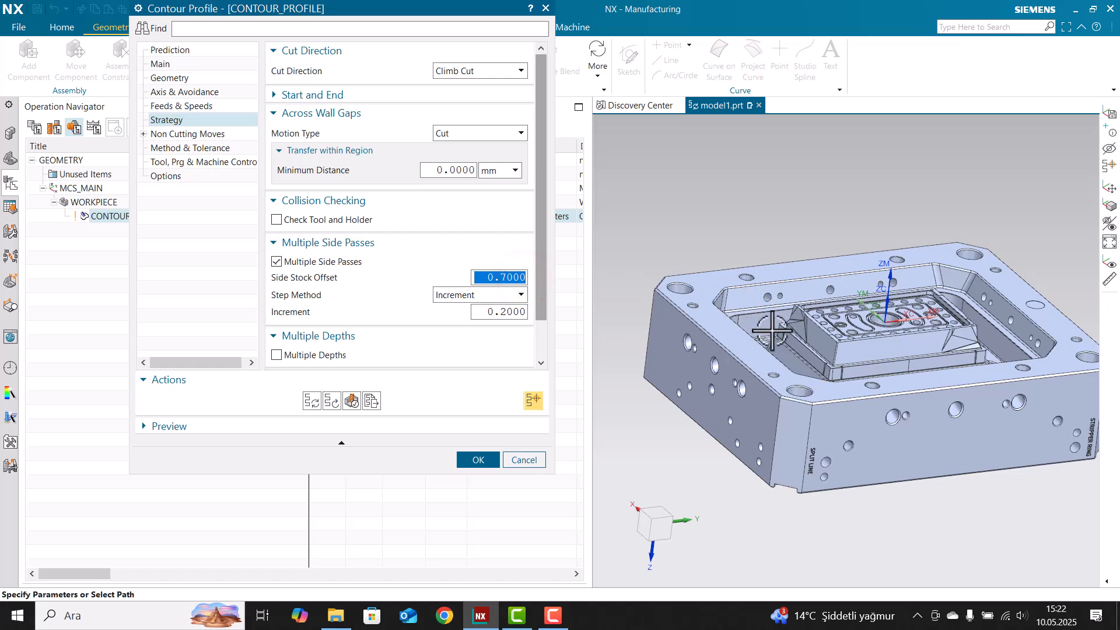
pyautogui.moveTo(750, 300); pyautogui.dragTo(780, 342, button='middle')
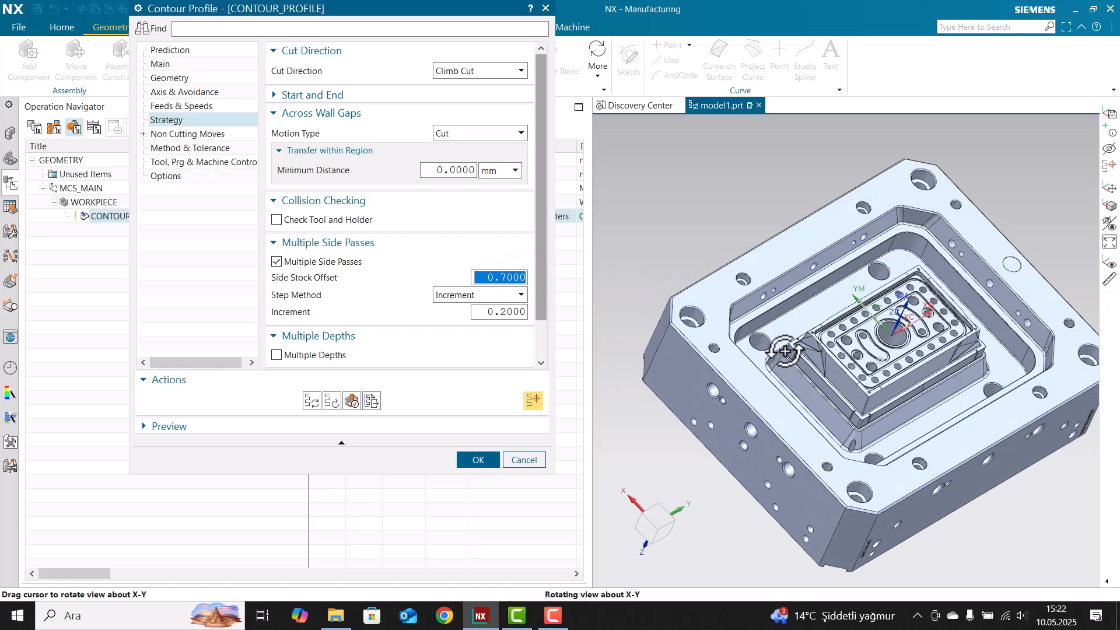
pyautogui.click(314, 399)
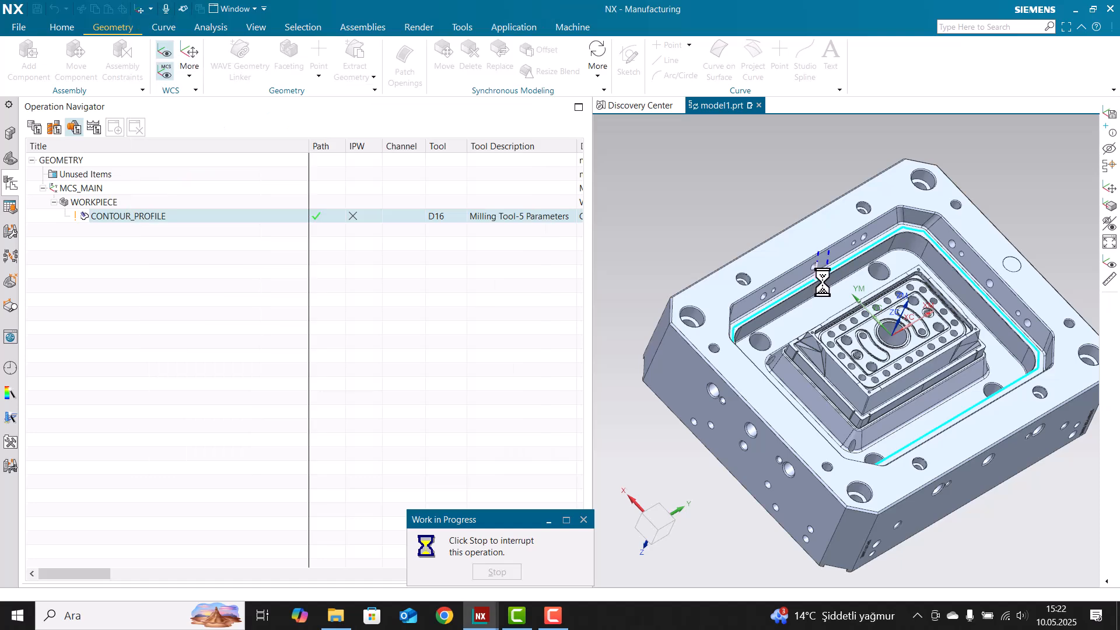
# Zoom in on the pocket and replay the side-pass toolpath at animation speed 6
pyautogui.scroll(6, 822, 274)
pyautogui.scroll(5, 820, 254)
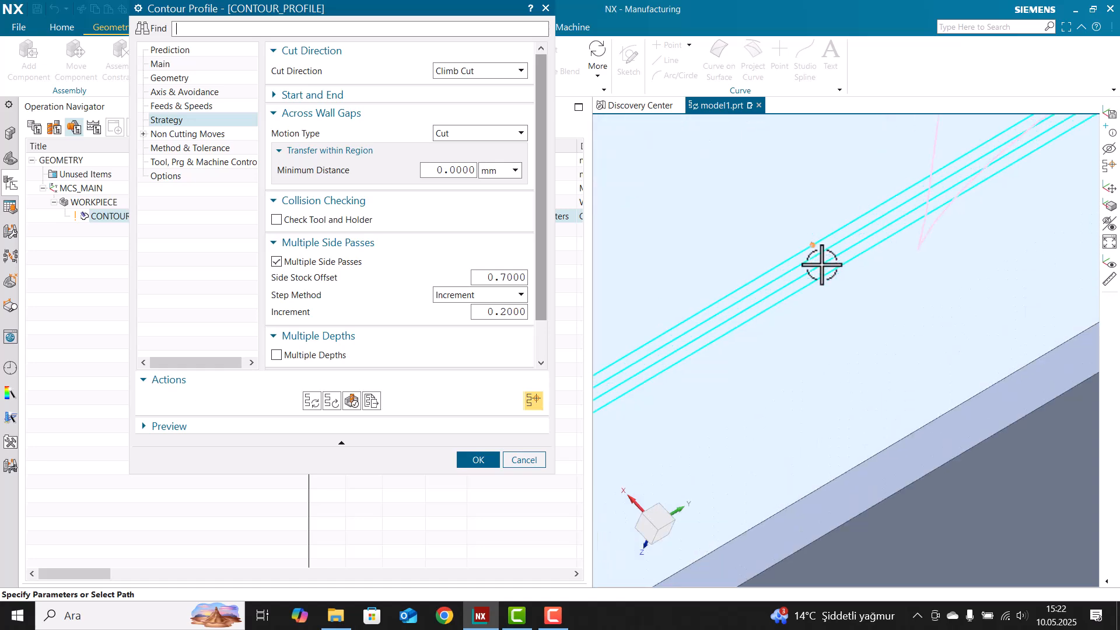
pyautogui.scroll(-5, 811, 254)
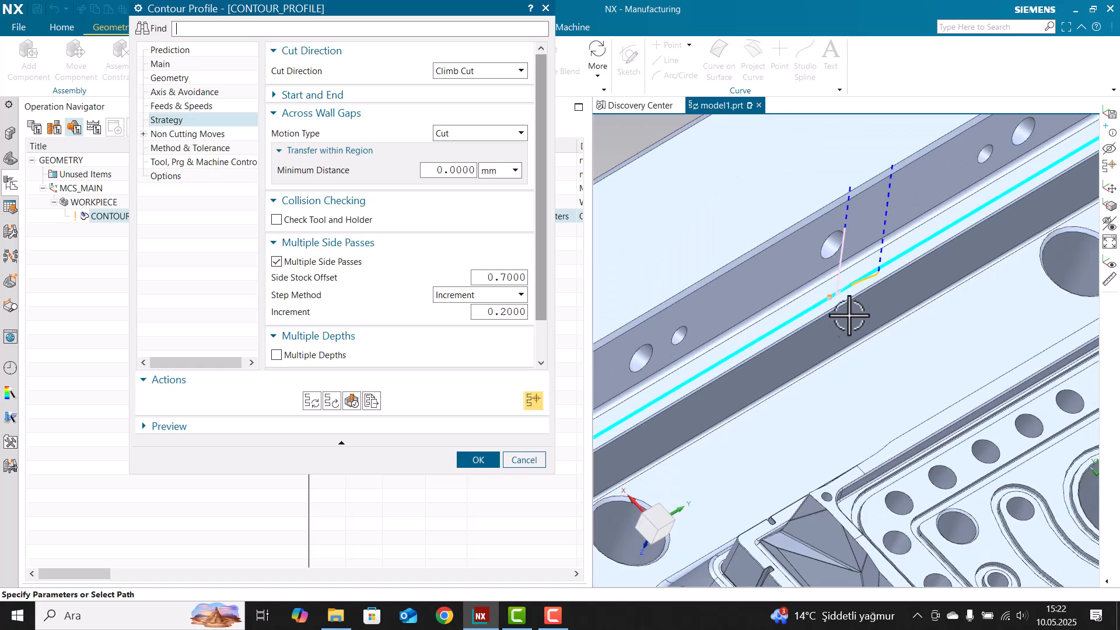
pyautogui.scroll(5, 846, 291)
pyautogui.scroll(-5, 868, 292)
pyautogui.click(352, 401)
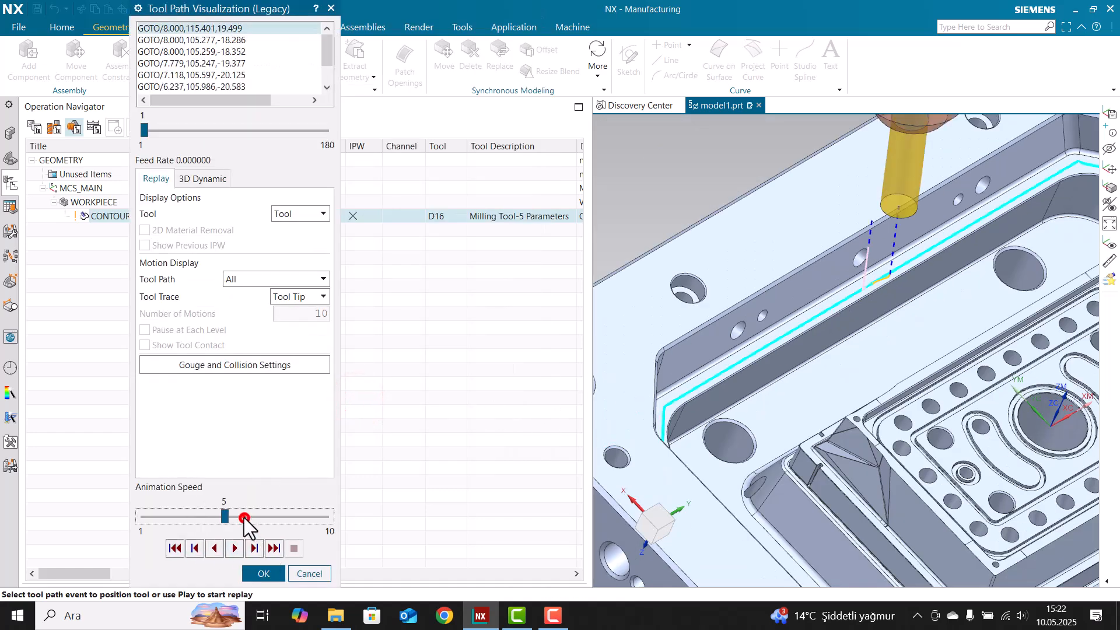
pyautogui.click(244, 516)
pyautogui.click(235, 548)
# Rotate to a flatter view, then stop the replay and return to the settings
pyautogui.scroll(-3, 788, 332)
pyautogui.moveTo(788, 333); pyautogui.dragTo(770, 309, button='middle')
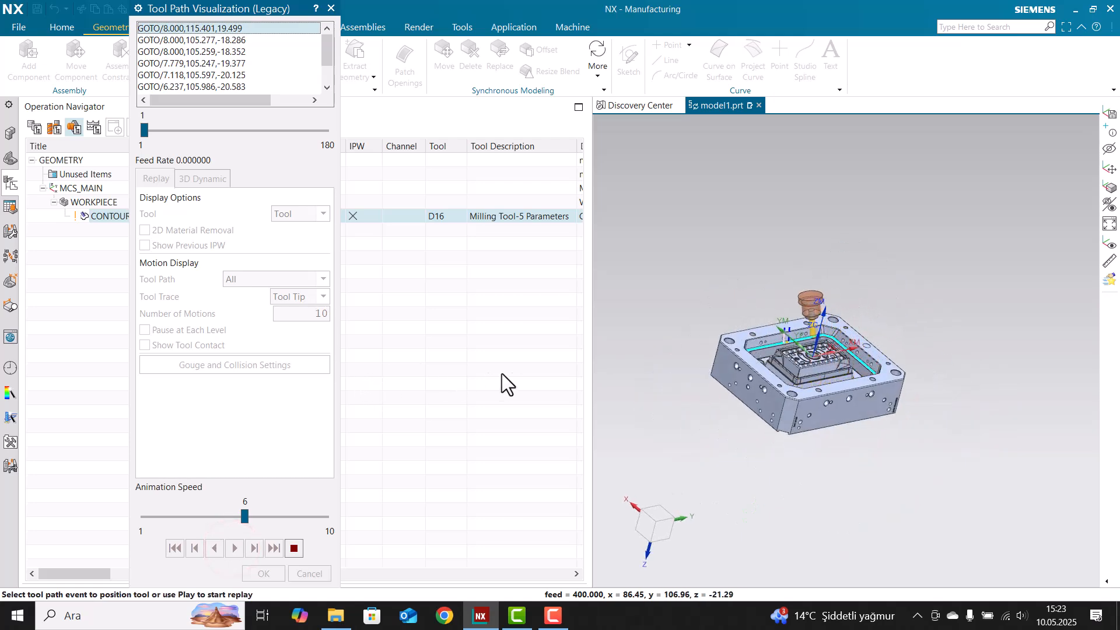
pyautogui.scroll(6, 690, 350)
pyautogui.click(293, 548)
pyautogui.click(275, 572)
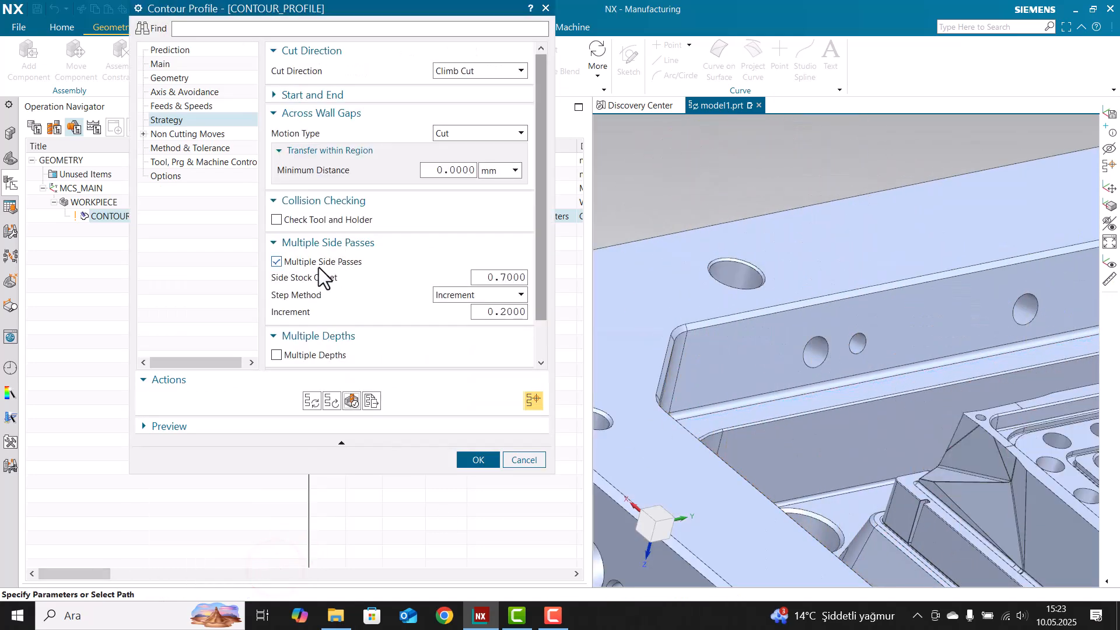
# Swap Multiple Side Passes for Multiple Depths with depth stock offset 10 and increment 1
pyautogui.scroll(-2, 320, 265)
pyautogui.click(324, 218)
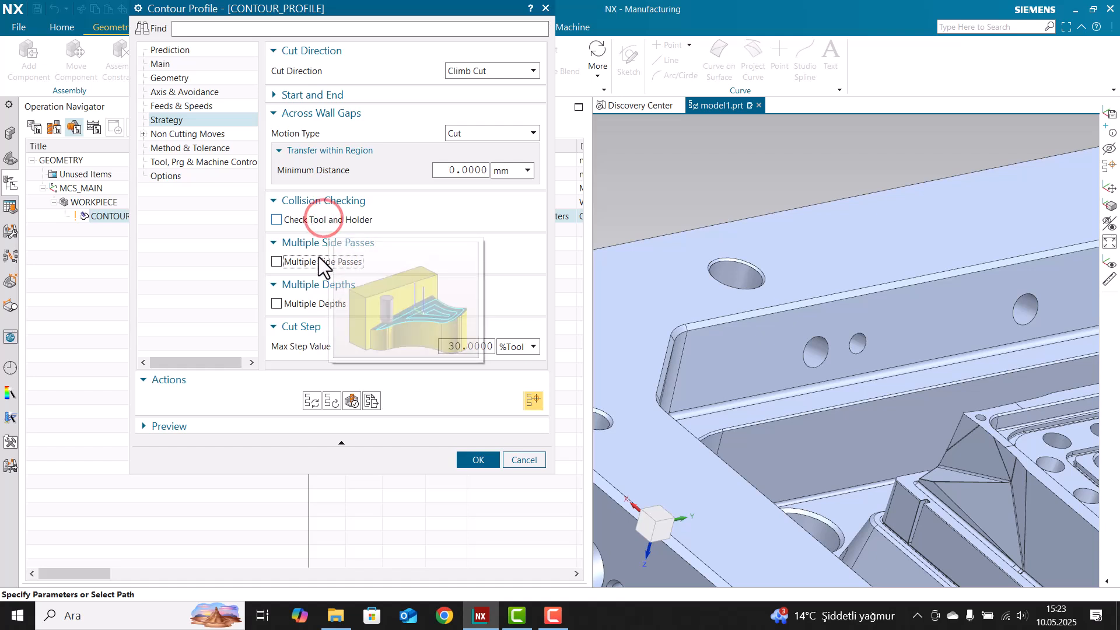
pyautogui.click(323, 303)
pyautogui.click(491, 273)
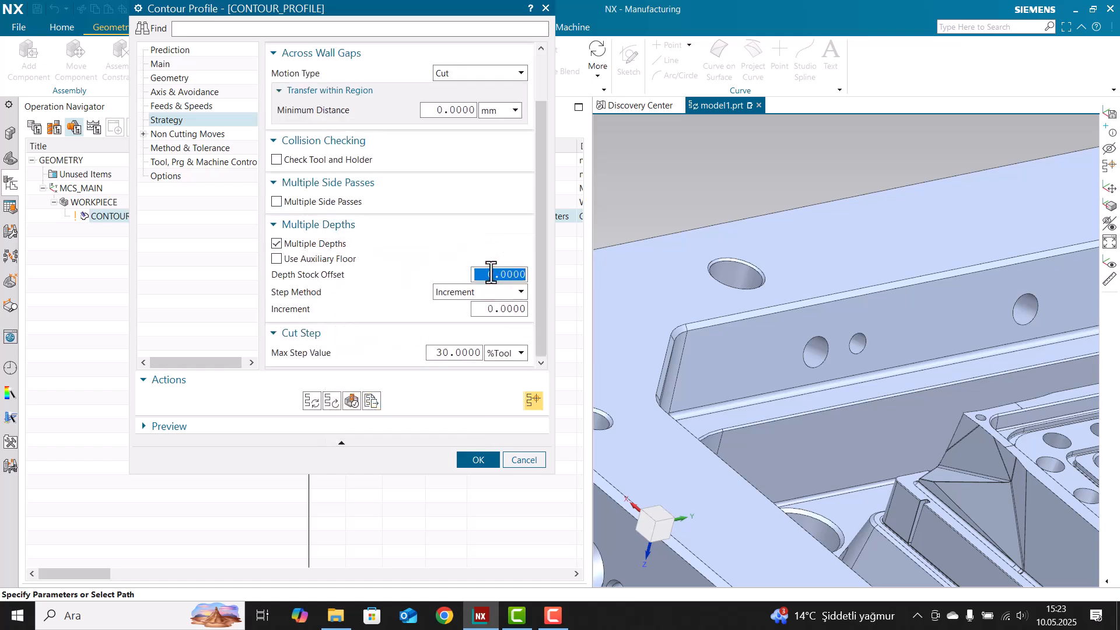
pyautogui.click(504, 309)
pyautogui.write('1')
pyautogui.press('Return')
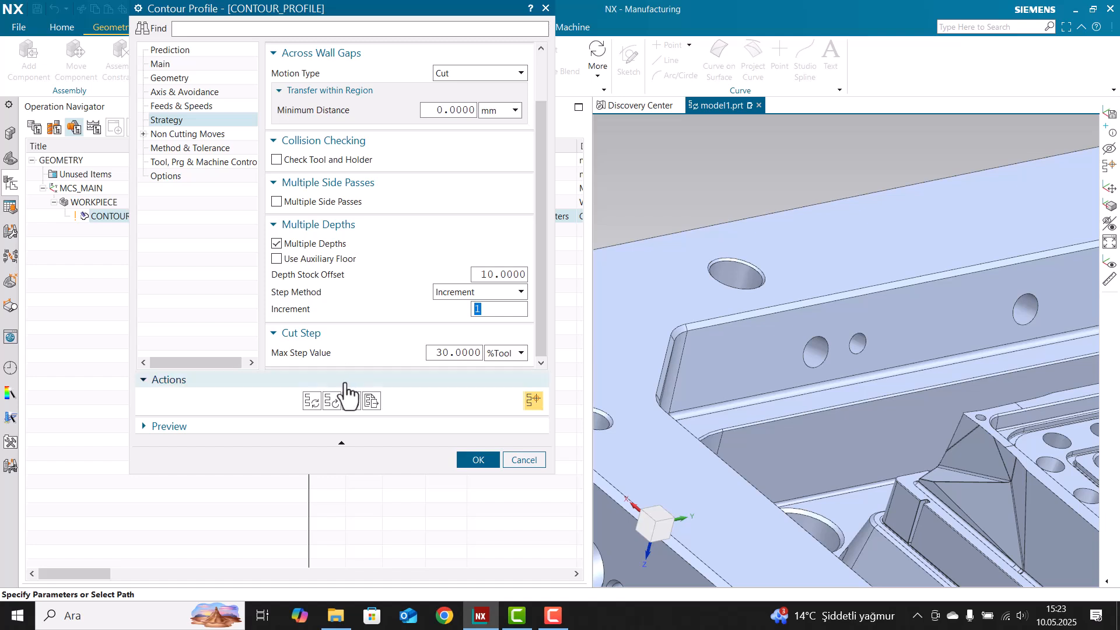
# Regenerate the multi-depth toolpath, inspect it, and briefly open verification
pyautogui.click(312, 401)
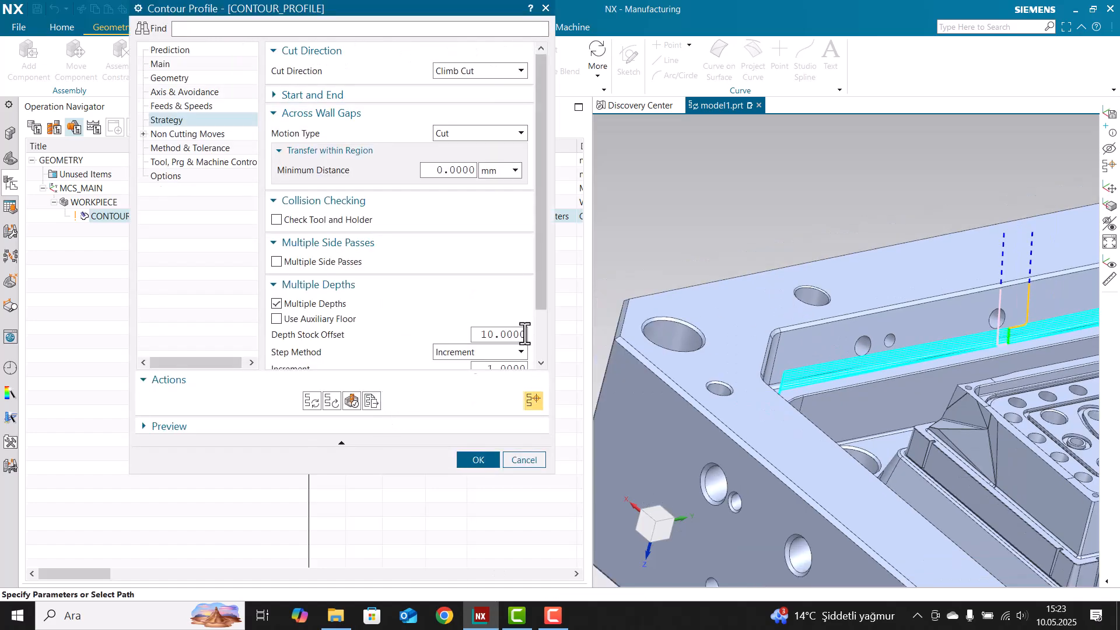
pyautogui.scroll(-6, 875, 313)
pyautogui.scroll(7, 935, 312)
pyautogui.moveTo(805, 327)
pyautogui.mouseDown(button='middle')
pyautogui.moveTo(797, 319)
pyautogui.moveTo(820, 320)
pyautogui.mouseUp(button='middle')
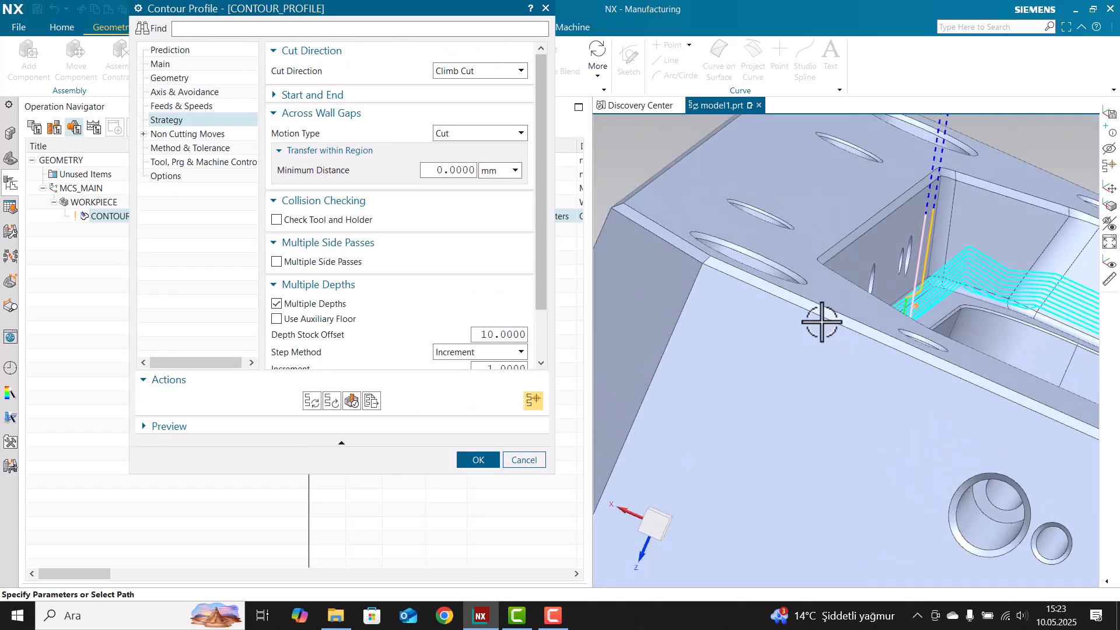
pyautogui.scroll(1, 922, 300)
pyautogui.scroll(1, 921, 300)
pyautogui.click(352, 403)
pyautogui.middleClick(353, 406)
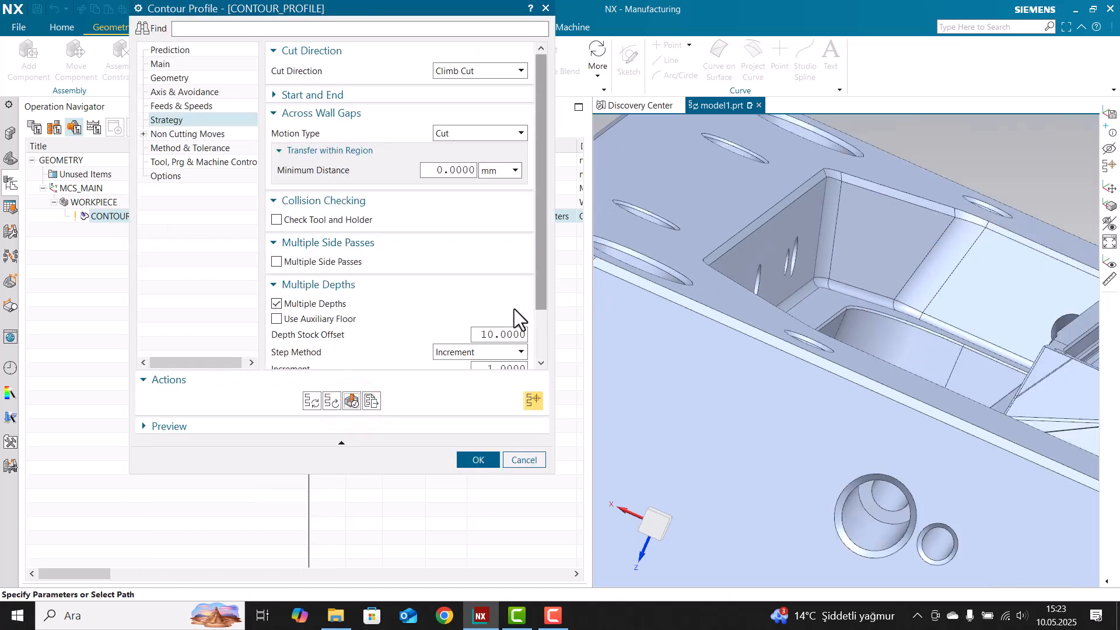
pyautogui.scroll(-2, 400, 307)
# Look over the Non Cutting Moves settings and accept the Contour Profile dialog
pyautogui.click(187, 134)
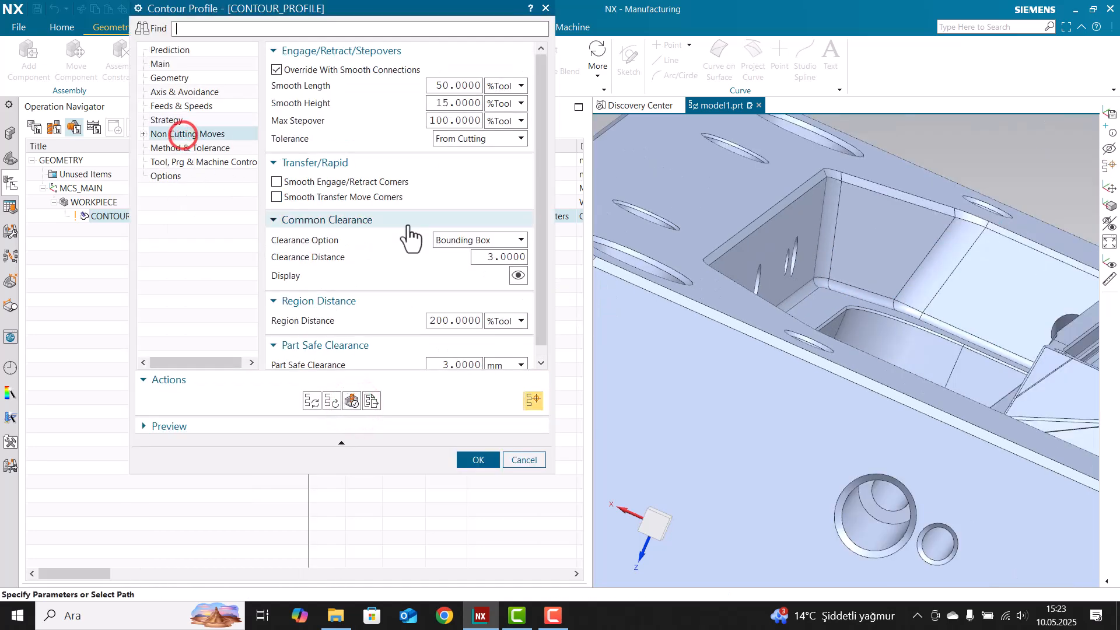
pyautogui.scroll(-3, 695, 227)
pyautogui.scroll(1, 695, 227)
pyautogui.scroll(-4, 667, 268)
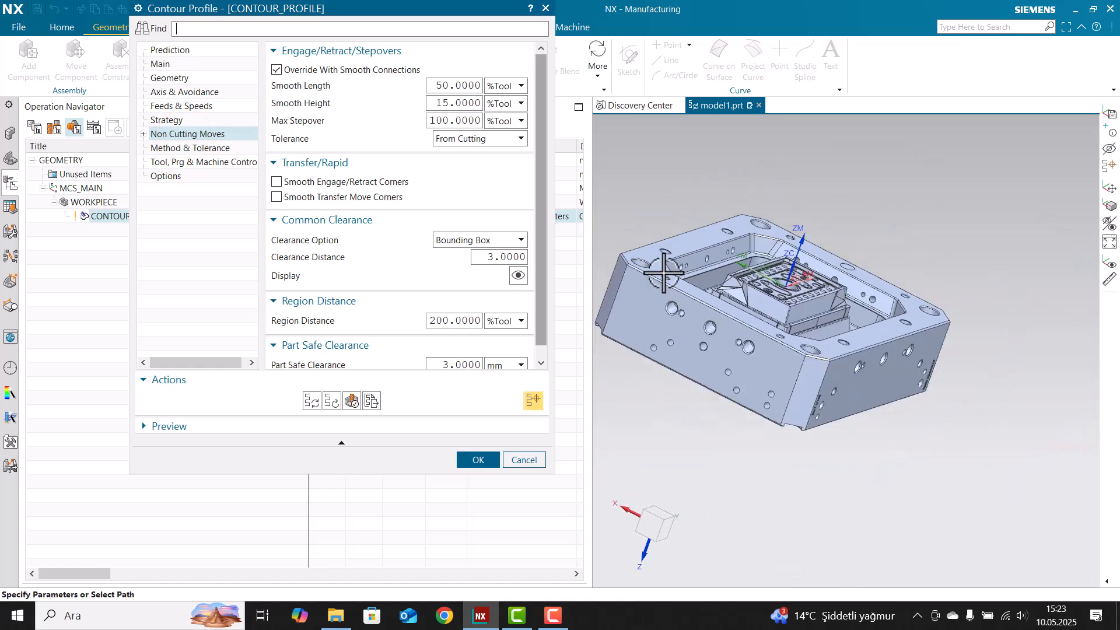
pyautogui.moveTo(668, 267); pyautogui.dragTo(616, 279, button='middle')
pyautogui.scroll(1, 616, 279)
pyautogui.scroll(-1, 354, 292)
pyautogui.scroll(3, 824, 275)
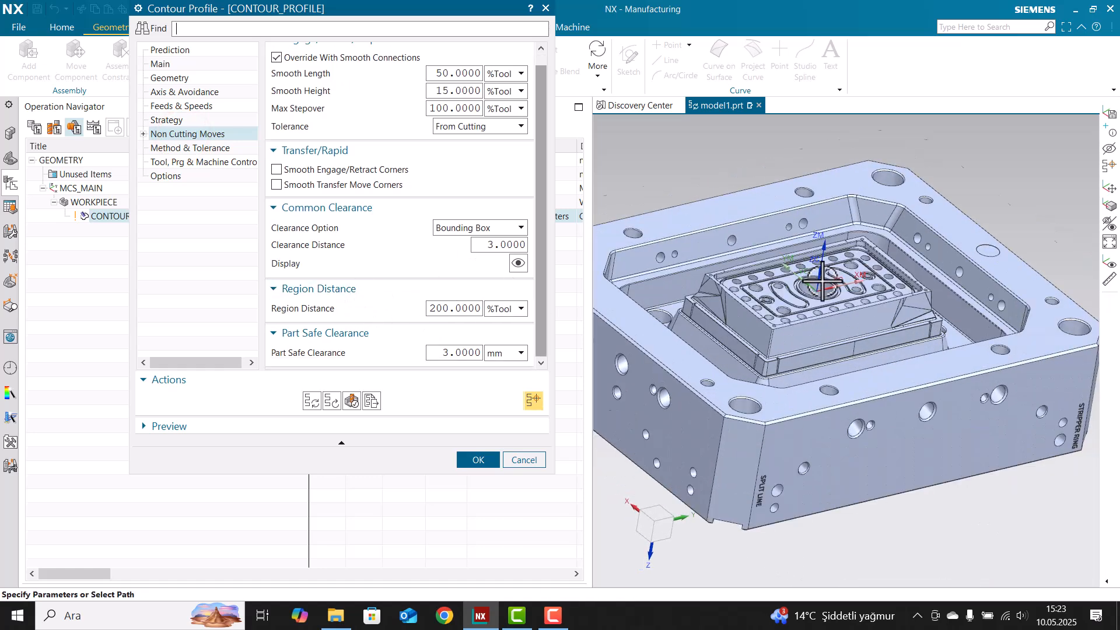
pyautogui.click(460, 459)
# Select CONTOUR_PROFILE in the Operation Navigator to display its toolpath around the part
pyautogui.click(300, 218)
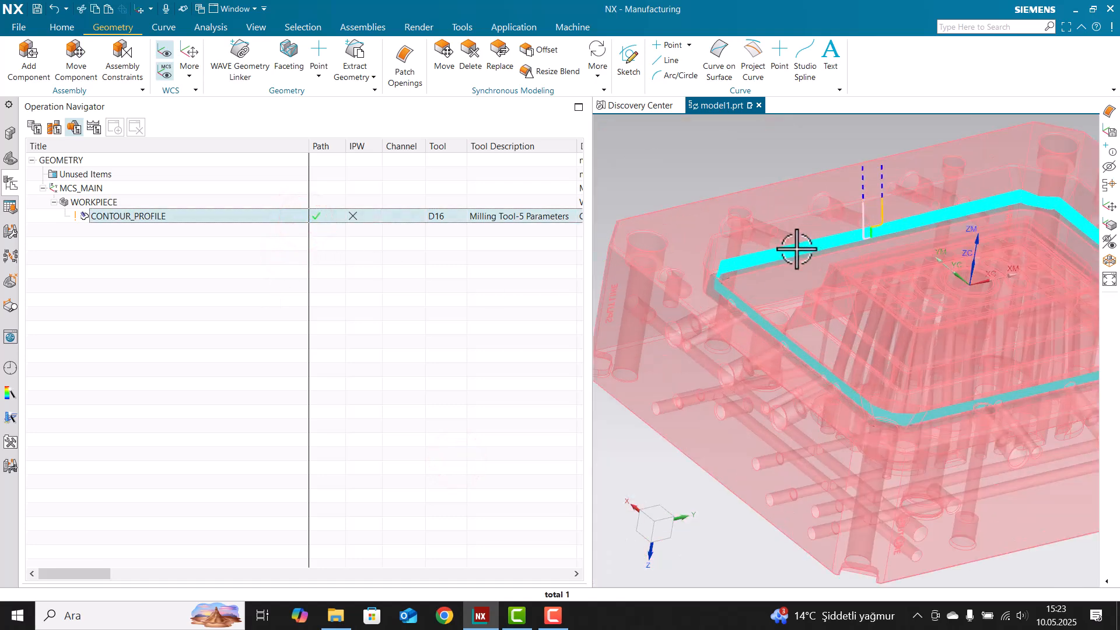
pyautogui.click(453, 308)
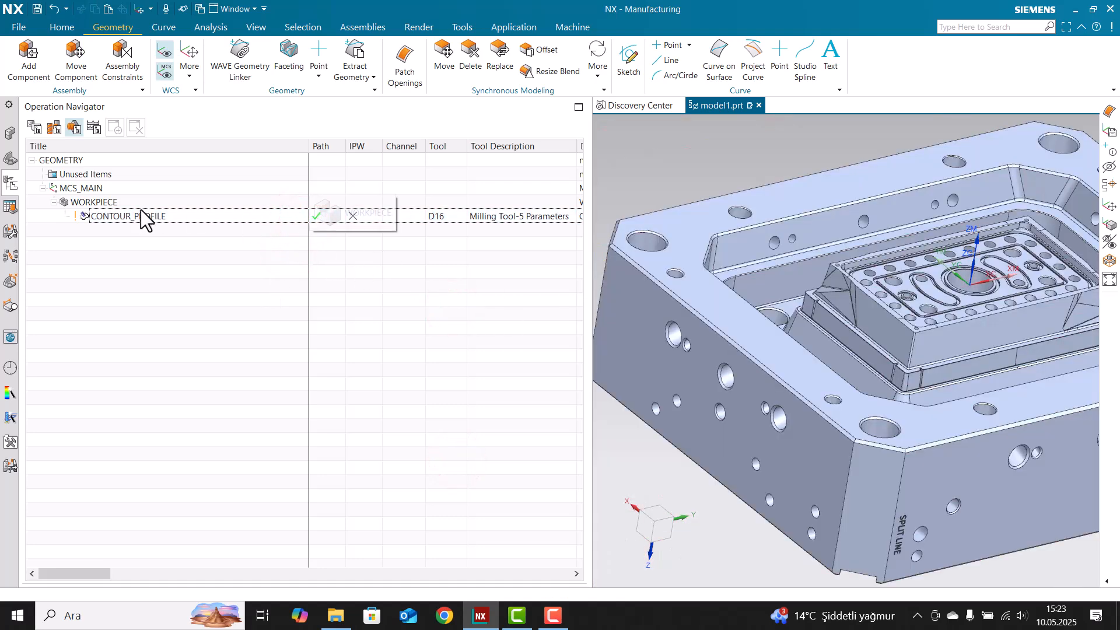
pyautogui.scroll(-3, 762, 462)
pyautogui.moveTo(746, 350)
pyautogui.mouseDown(button='middle')
pyautogui.moveTo(725, 380)
pyautogui.moveTo(739, 365)
pyautogui.mouseUp(button='middle')
pyautogui.click(422, 215)
pyautogui.scroll(1, 807, 395)
pyautogui.moveTo(807, 395); pyautogui.dragTo(813, 345, button='middle')
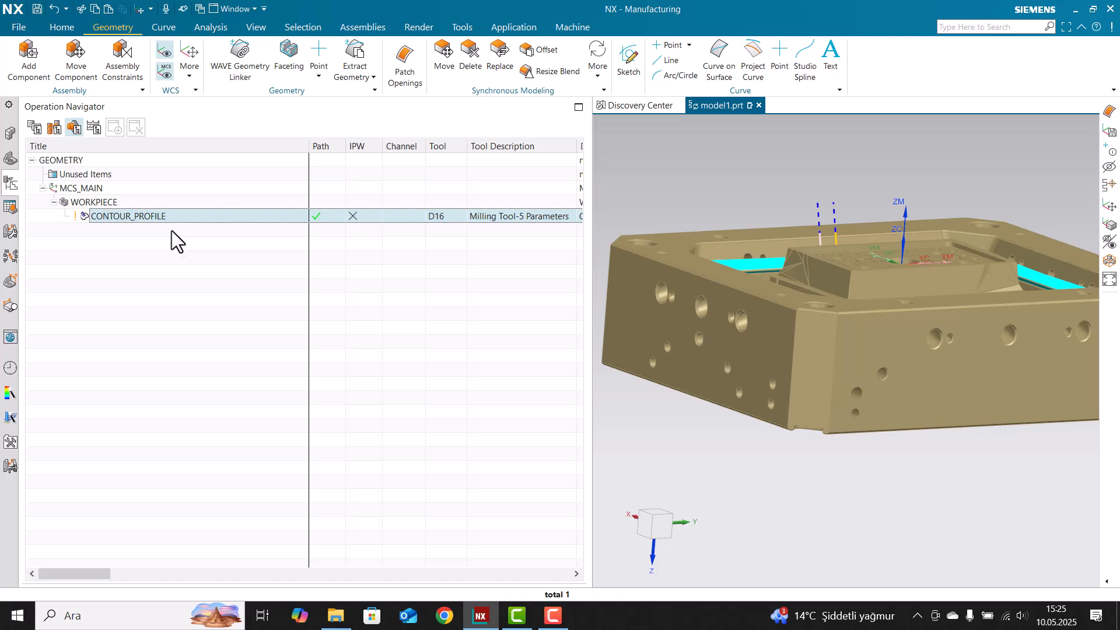
# Reopen the CONTOUR_PROFILE operation and cancel without changes
pyautogui.click(162, 215)
pyautogui.doubleClick(221, 214)
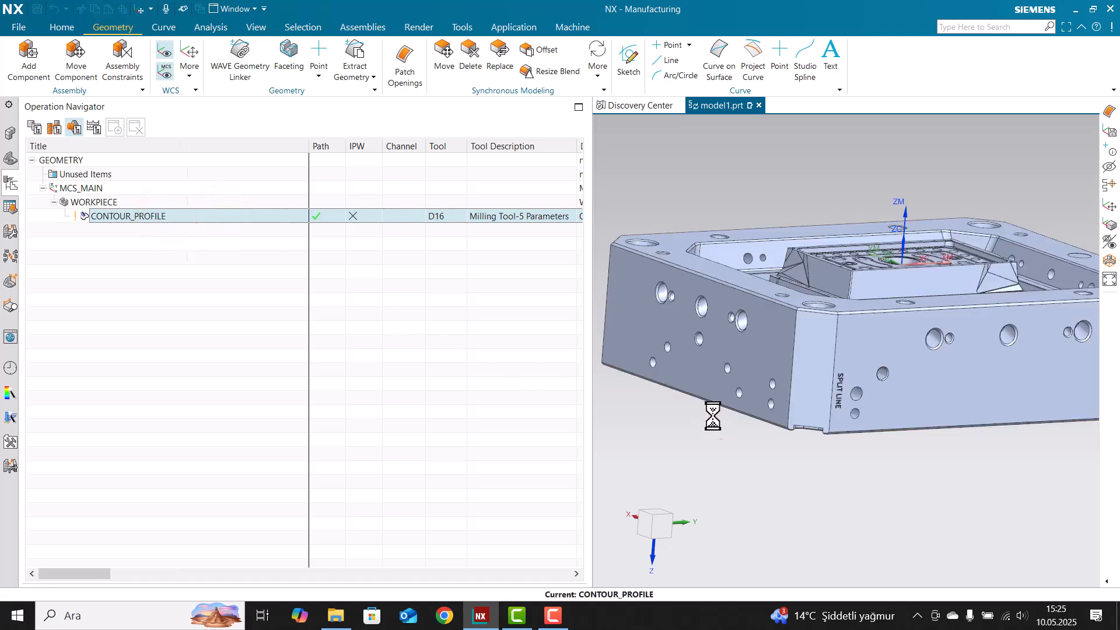
pyautogui.click(575, 560)
pyautogui.scroll(-2, 679, 450)
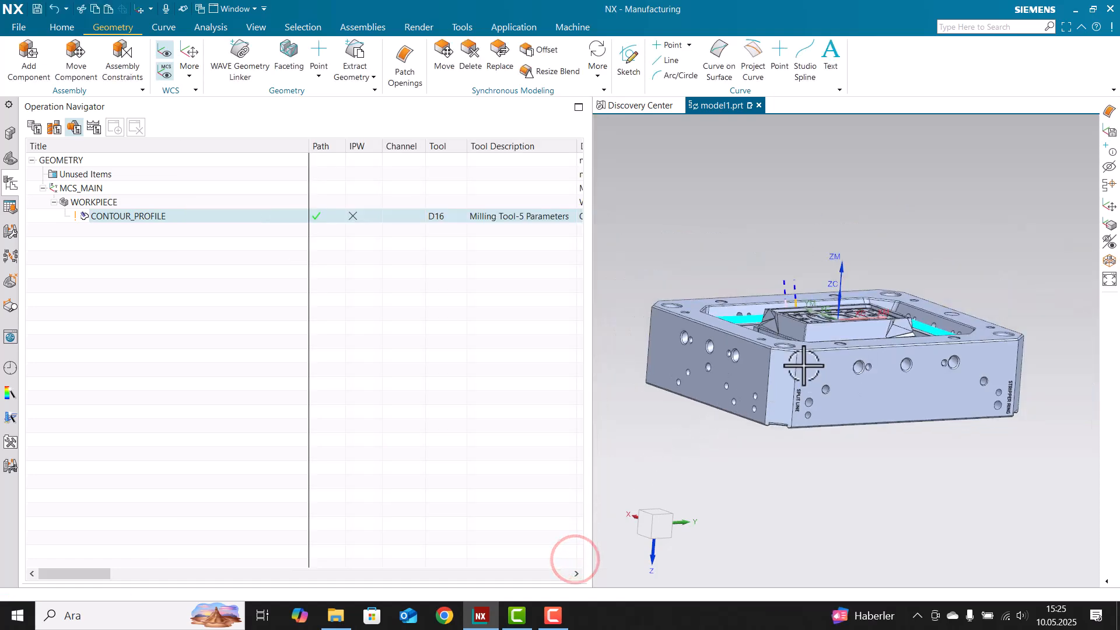